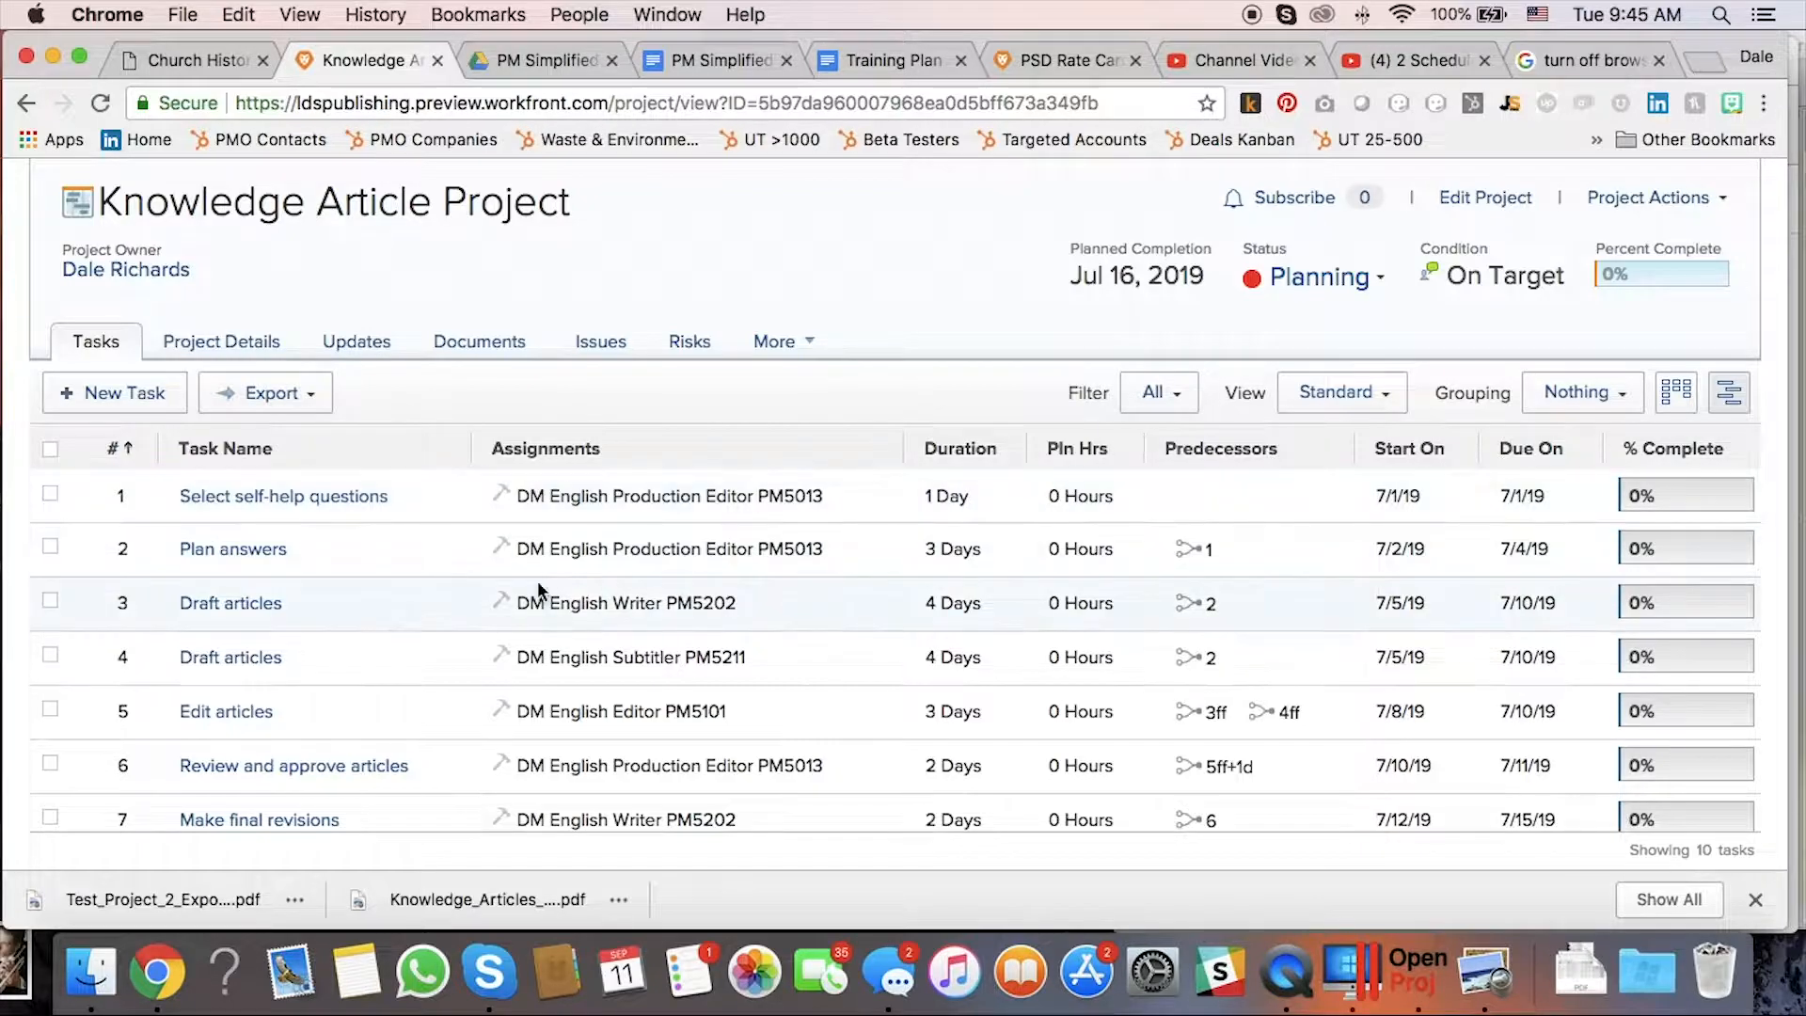
Enter planned hours of 8, 24, 32 and 32 for Select self-help questions, Plan answers and both Draft articles tasks.
{"action": "left_click", "coordinate": [1076, 497]}
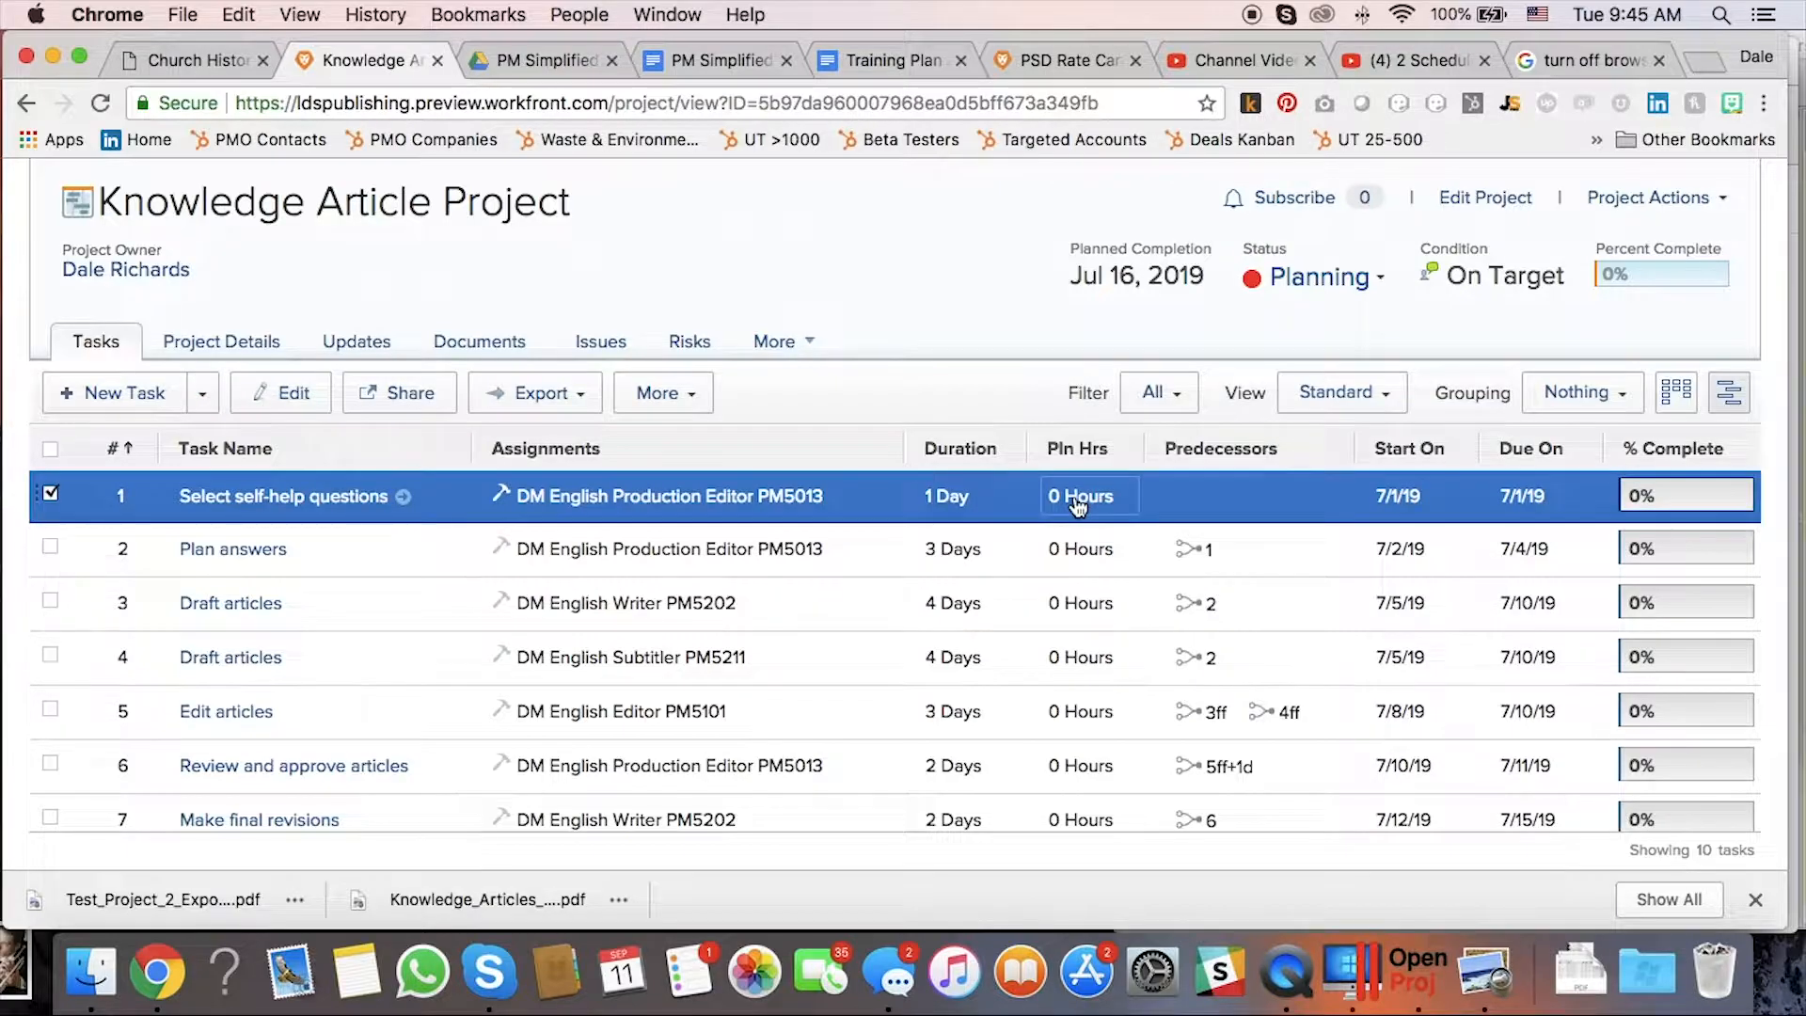
{"action": "left_click", "coordinate": [1077, 499]}
{"action": "type", "text": "8"}
{"action": "key", "text": "Return"}
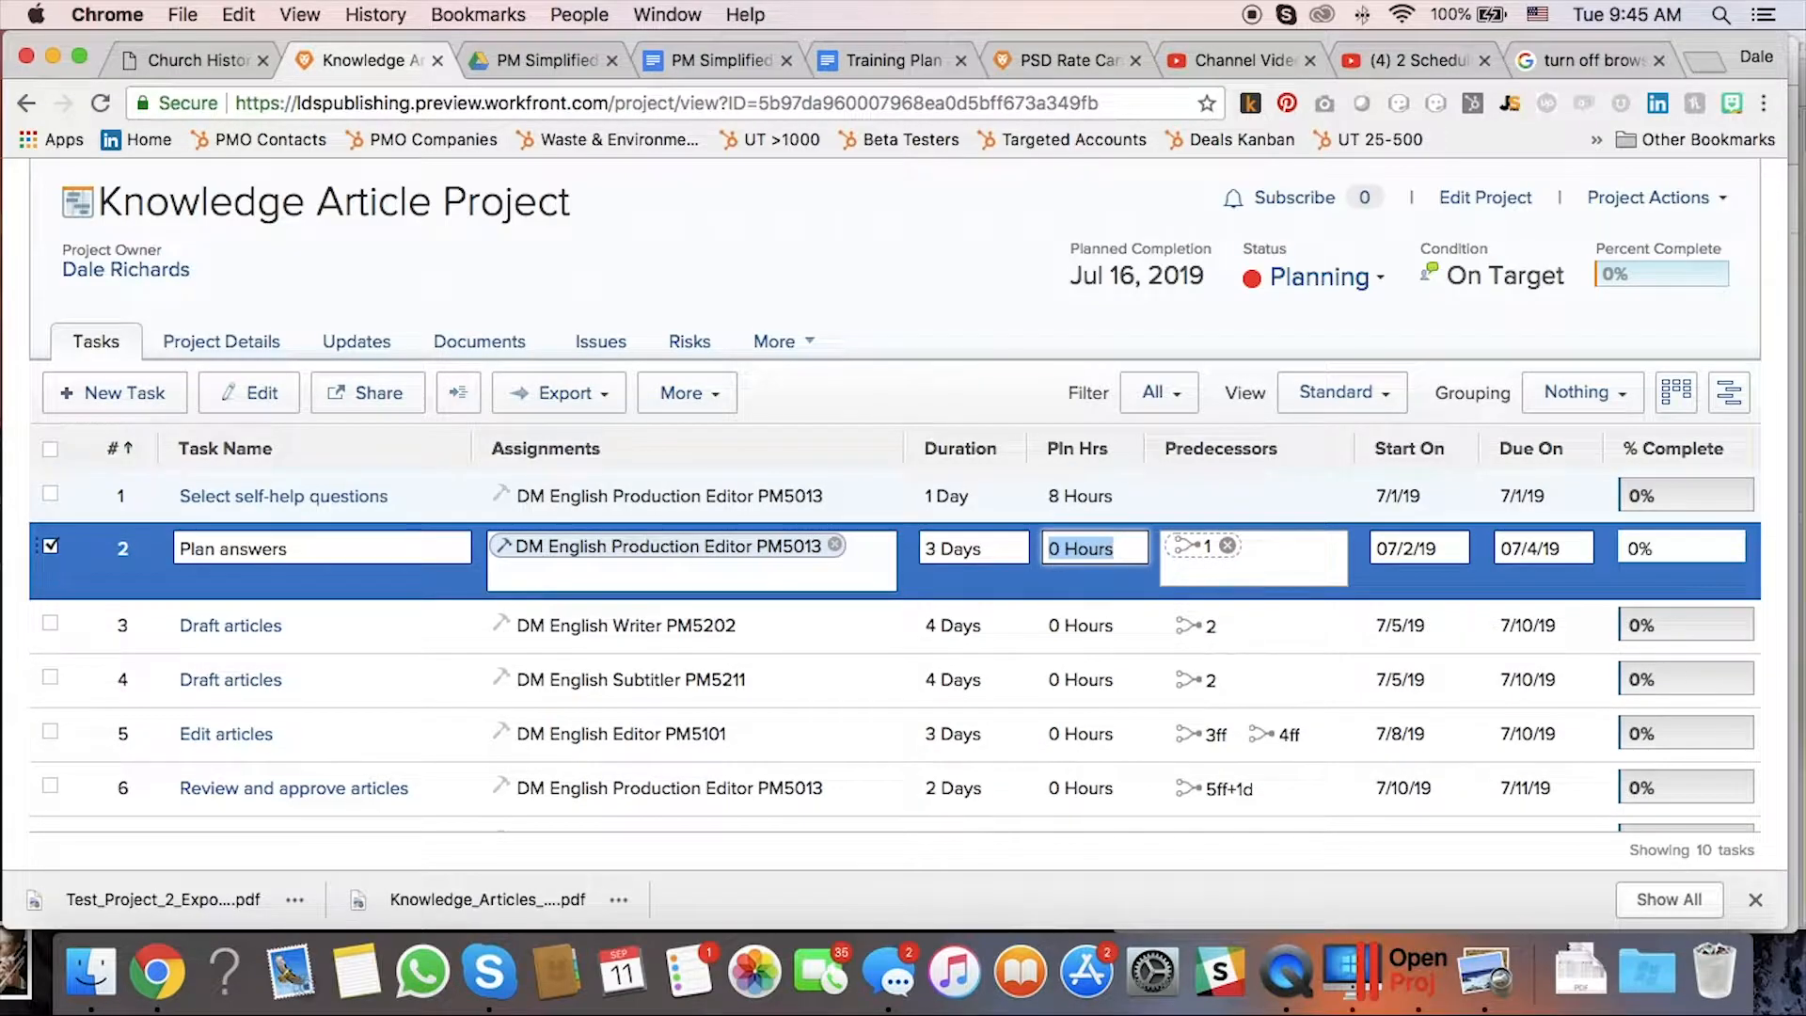
{"action": "type", "text": "24 hours"}
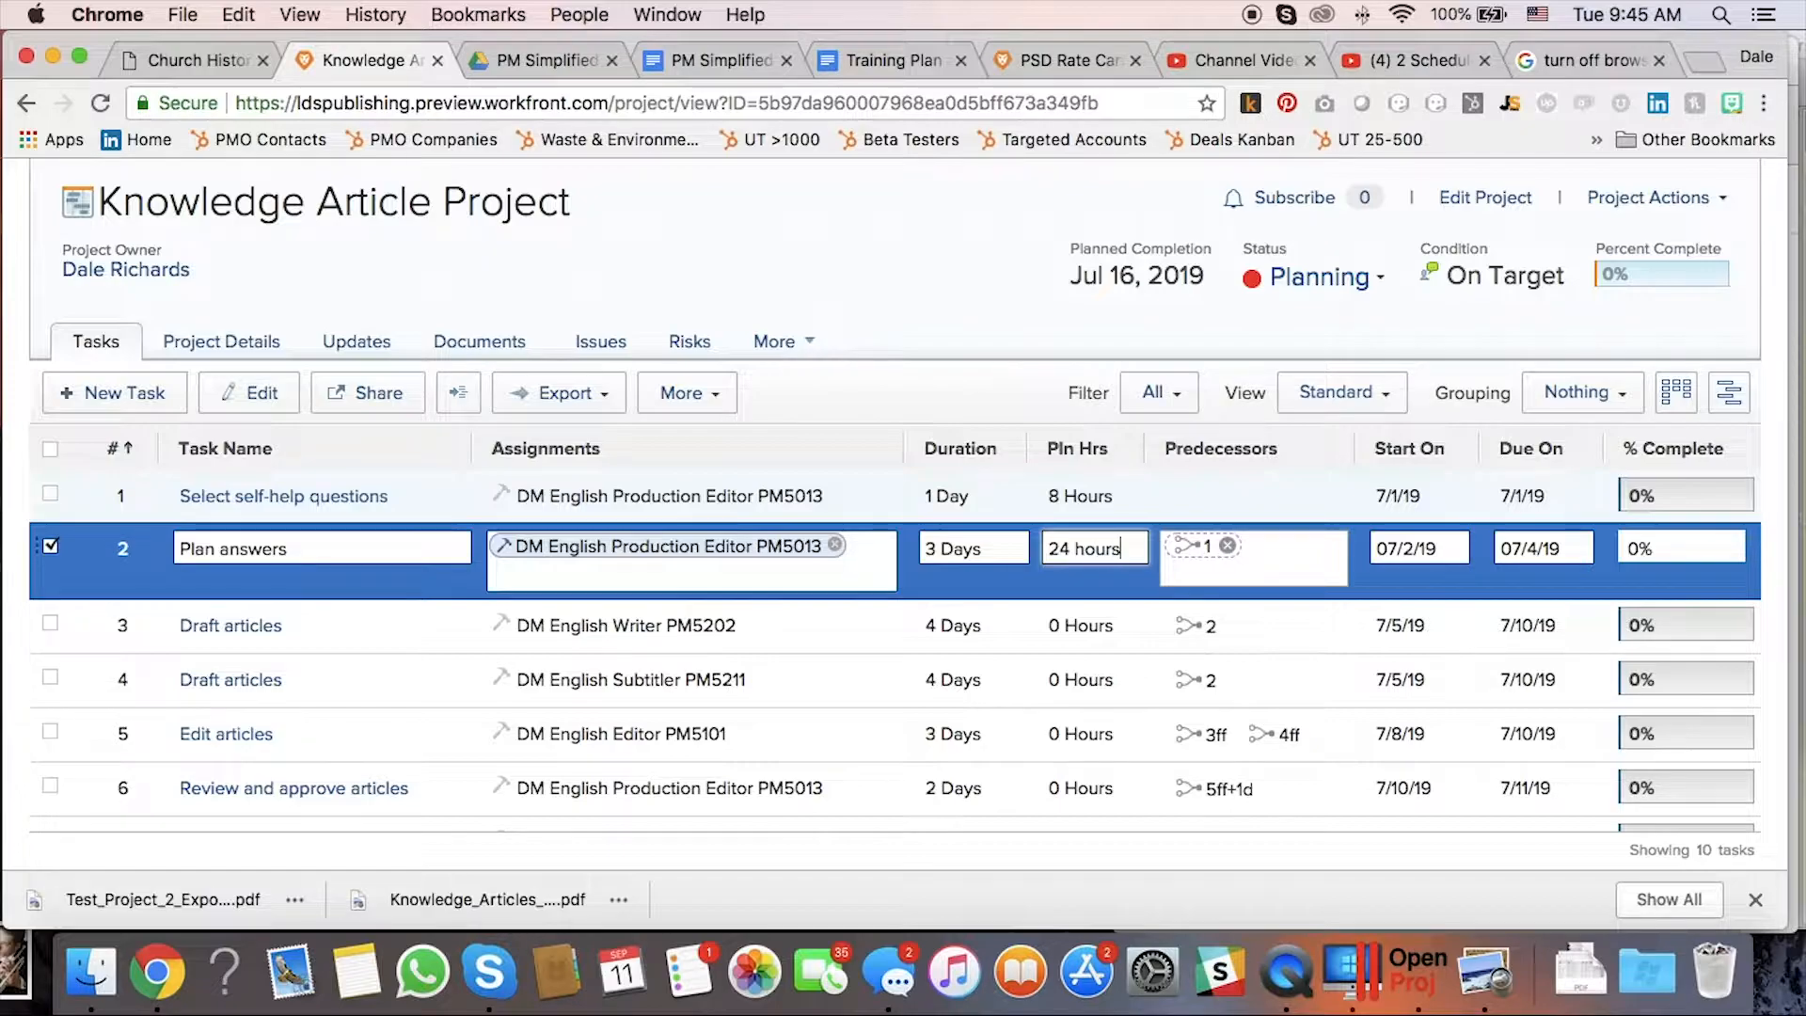
{"action": "key", "text": "Return"}
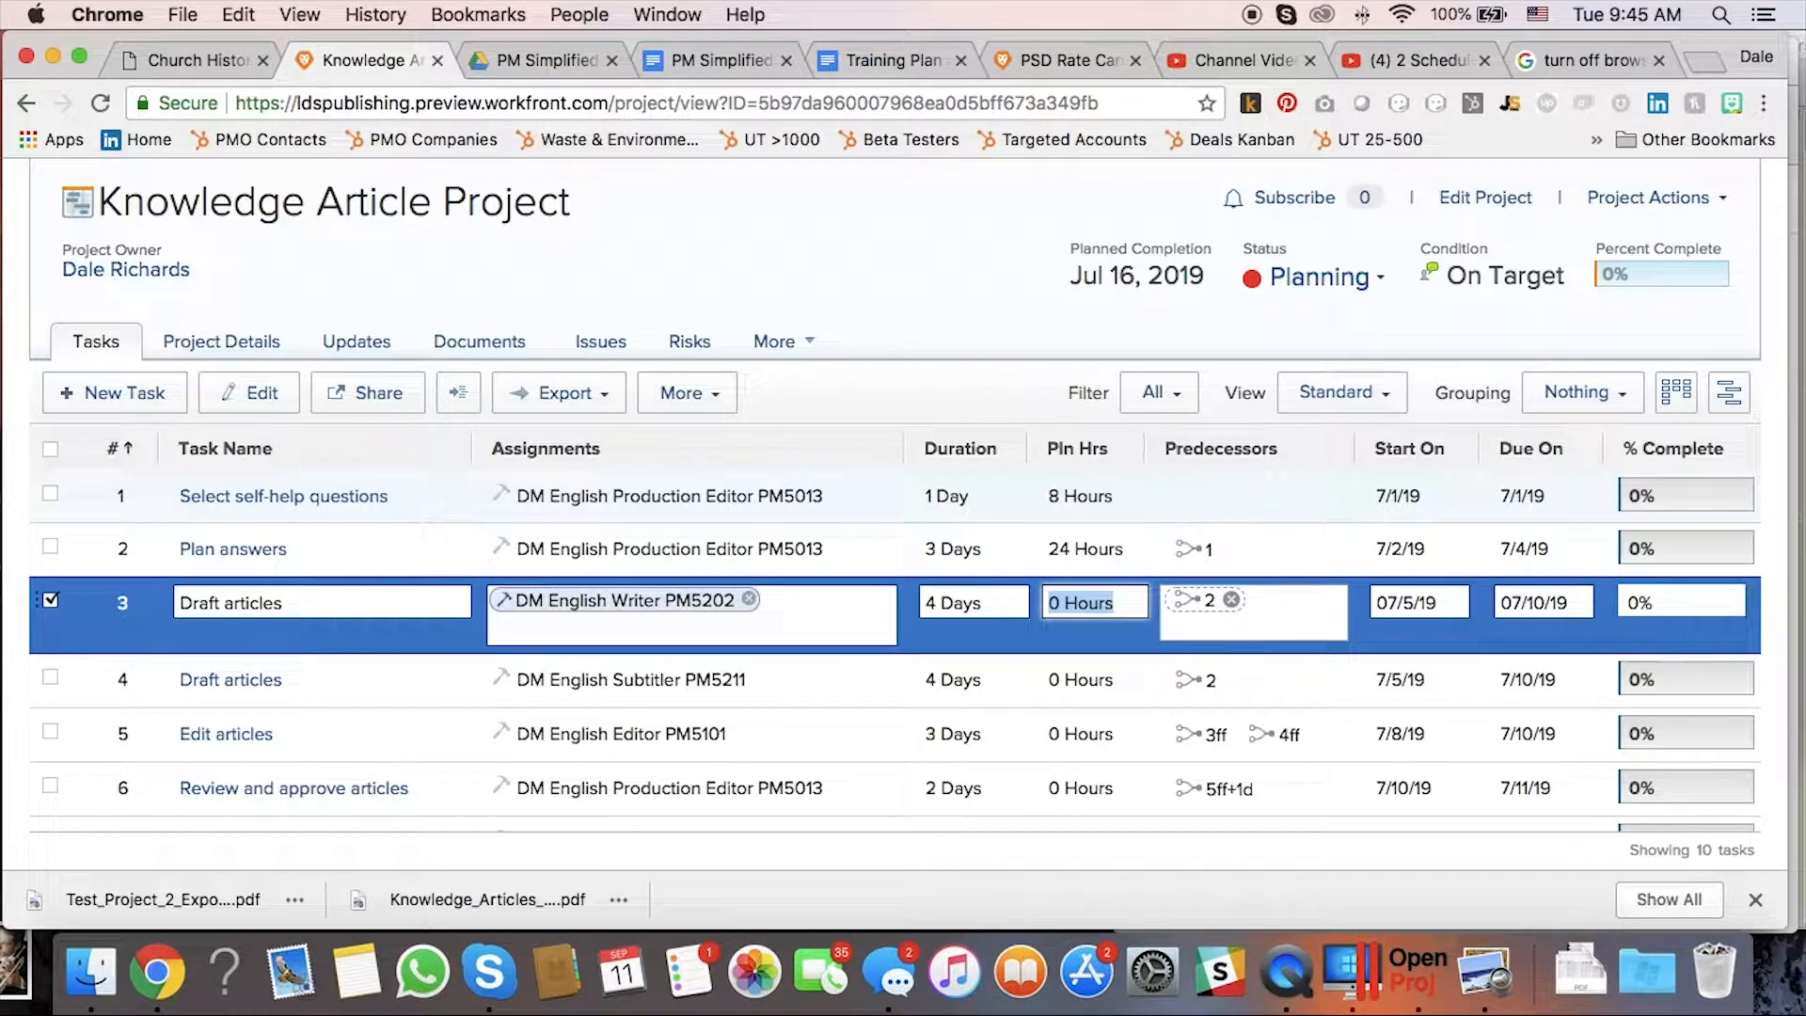
{"action": "type", "text": "32 hours"}
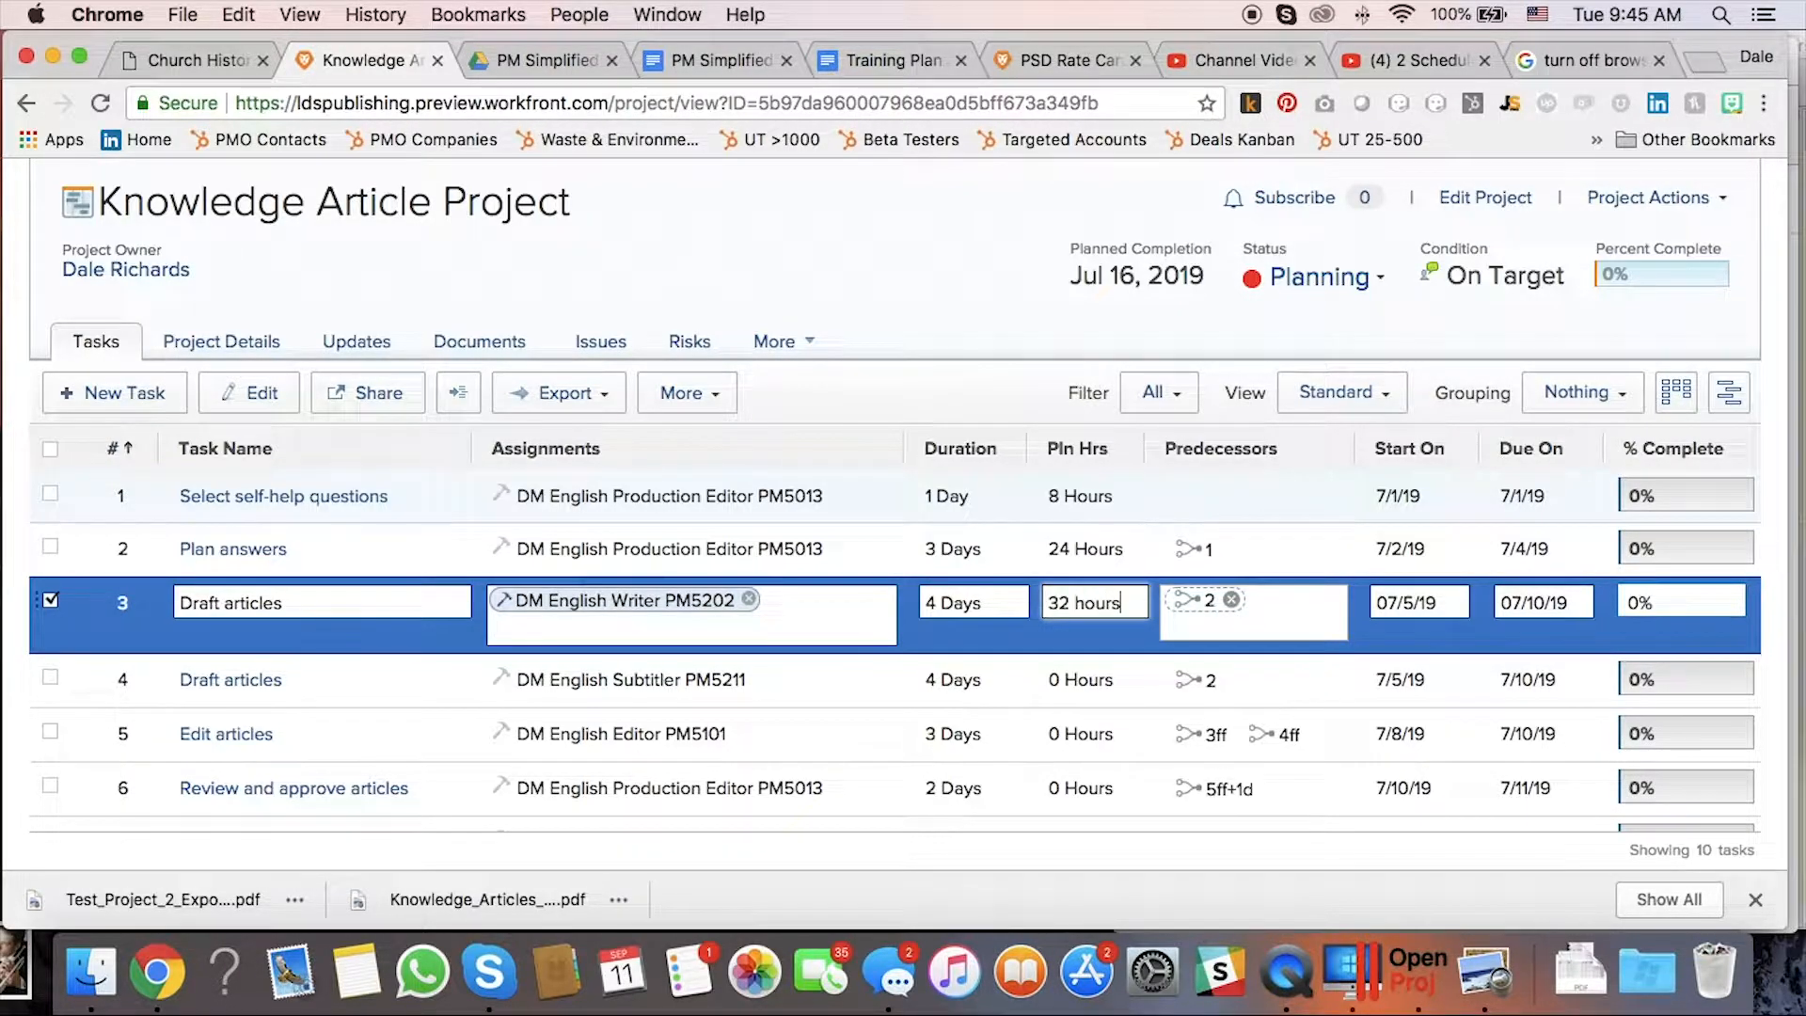
{"action": "key", "text": "Return"}
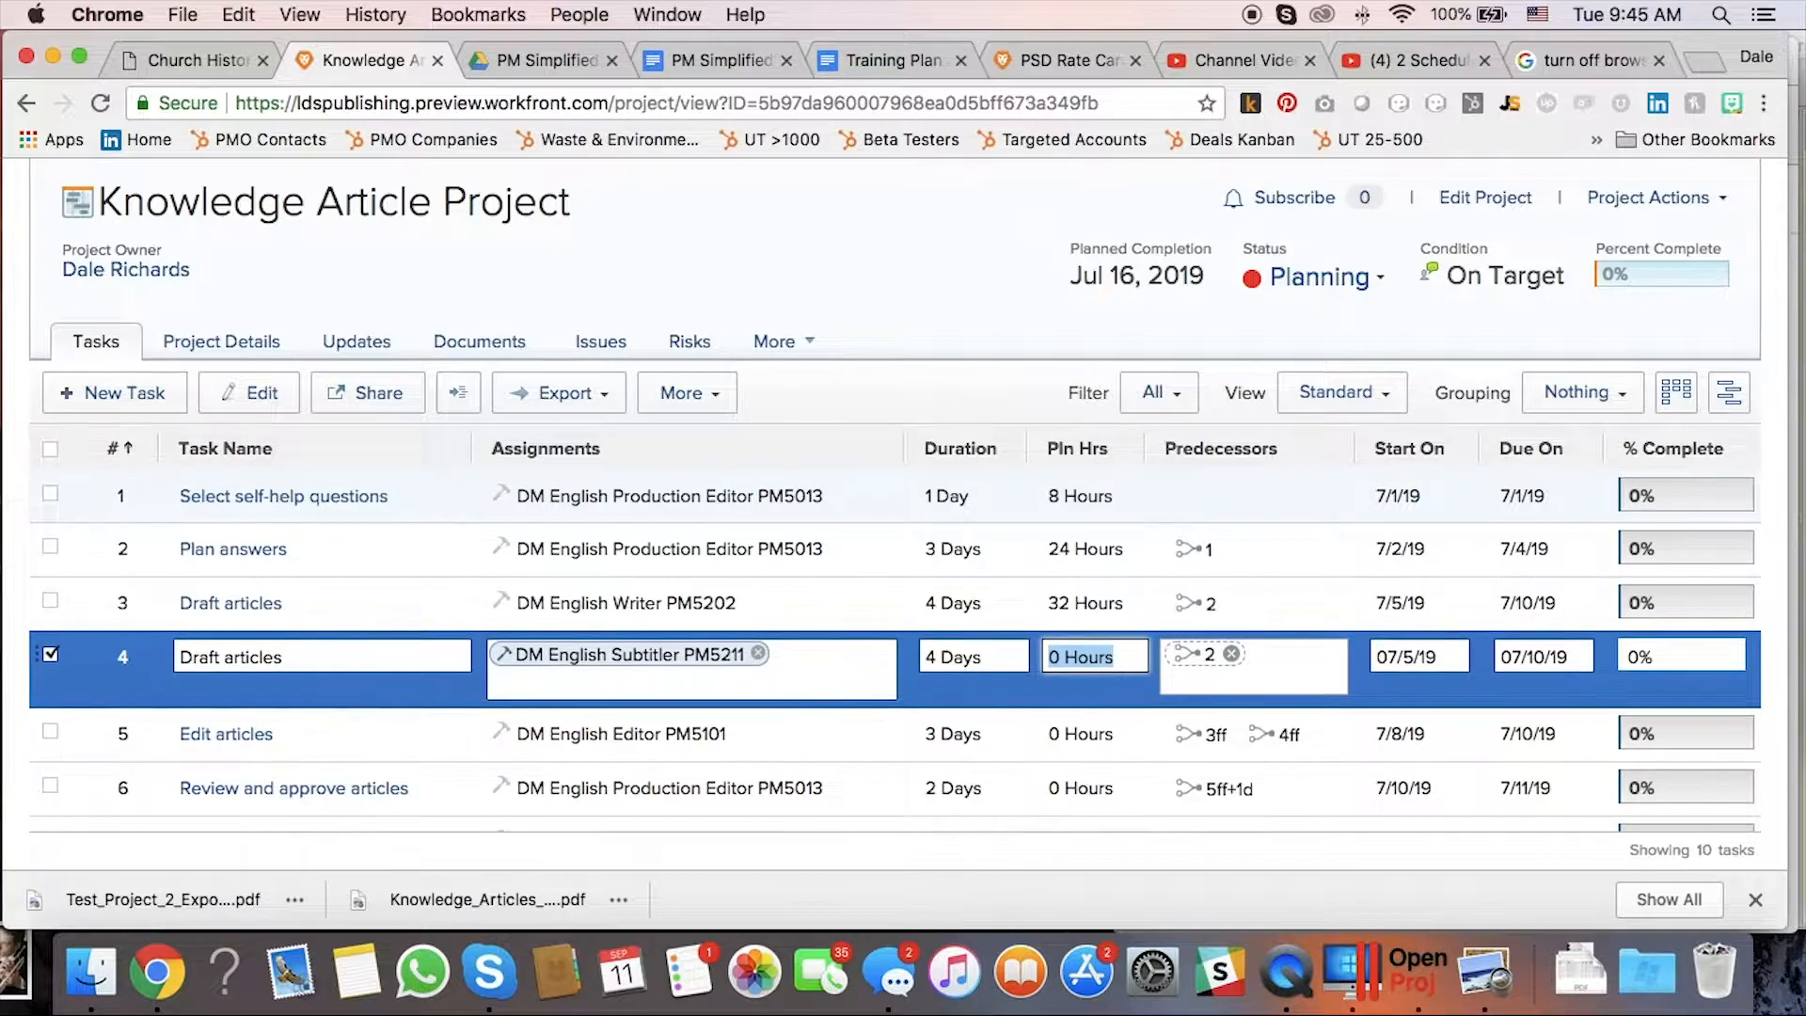
{"action": "type", "text": "32 hours"}
{"action": "key", "text": "Return"}
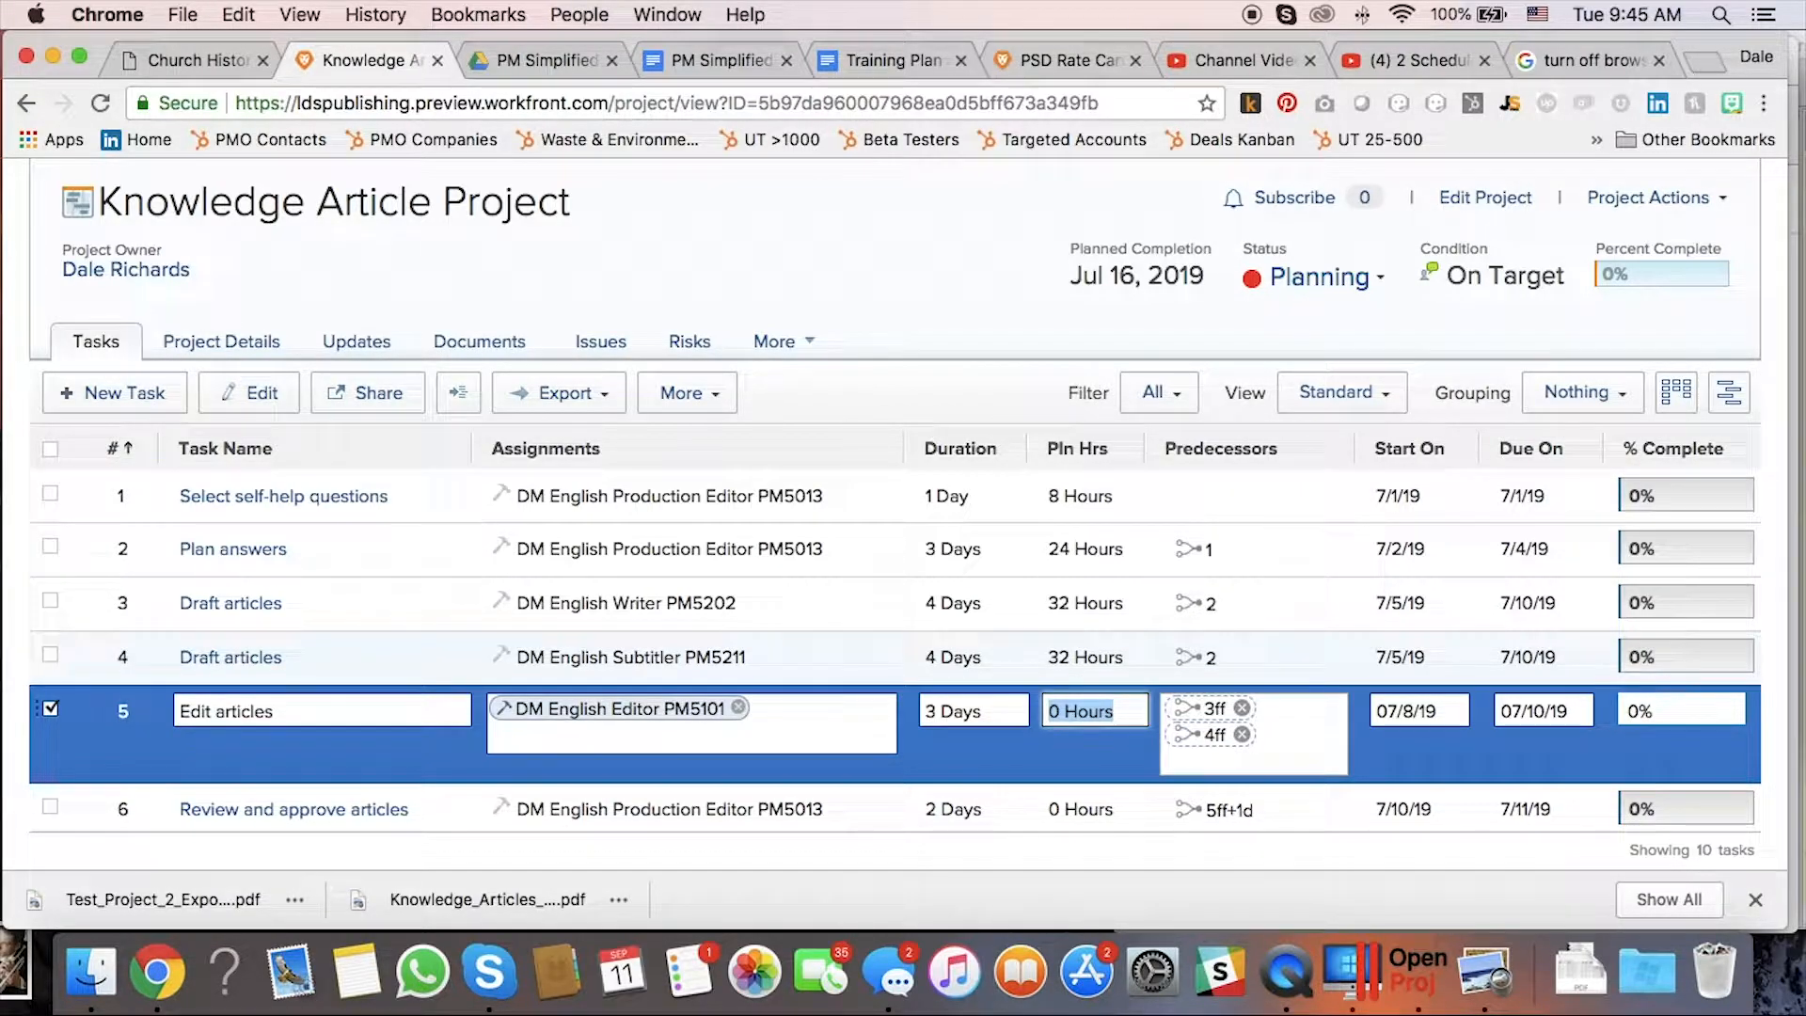
Enter 24, 16, 16, 16 and 8 planned hours for Edit, Review, both final-revision tasks and Publish articles.
{"action": "type", "text": "24 hours"}
{"action": "key", "text": "Return"}
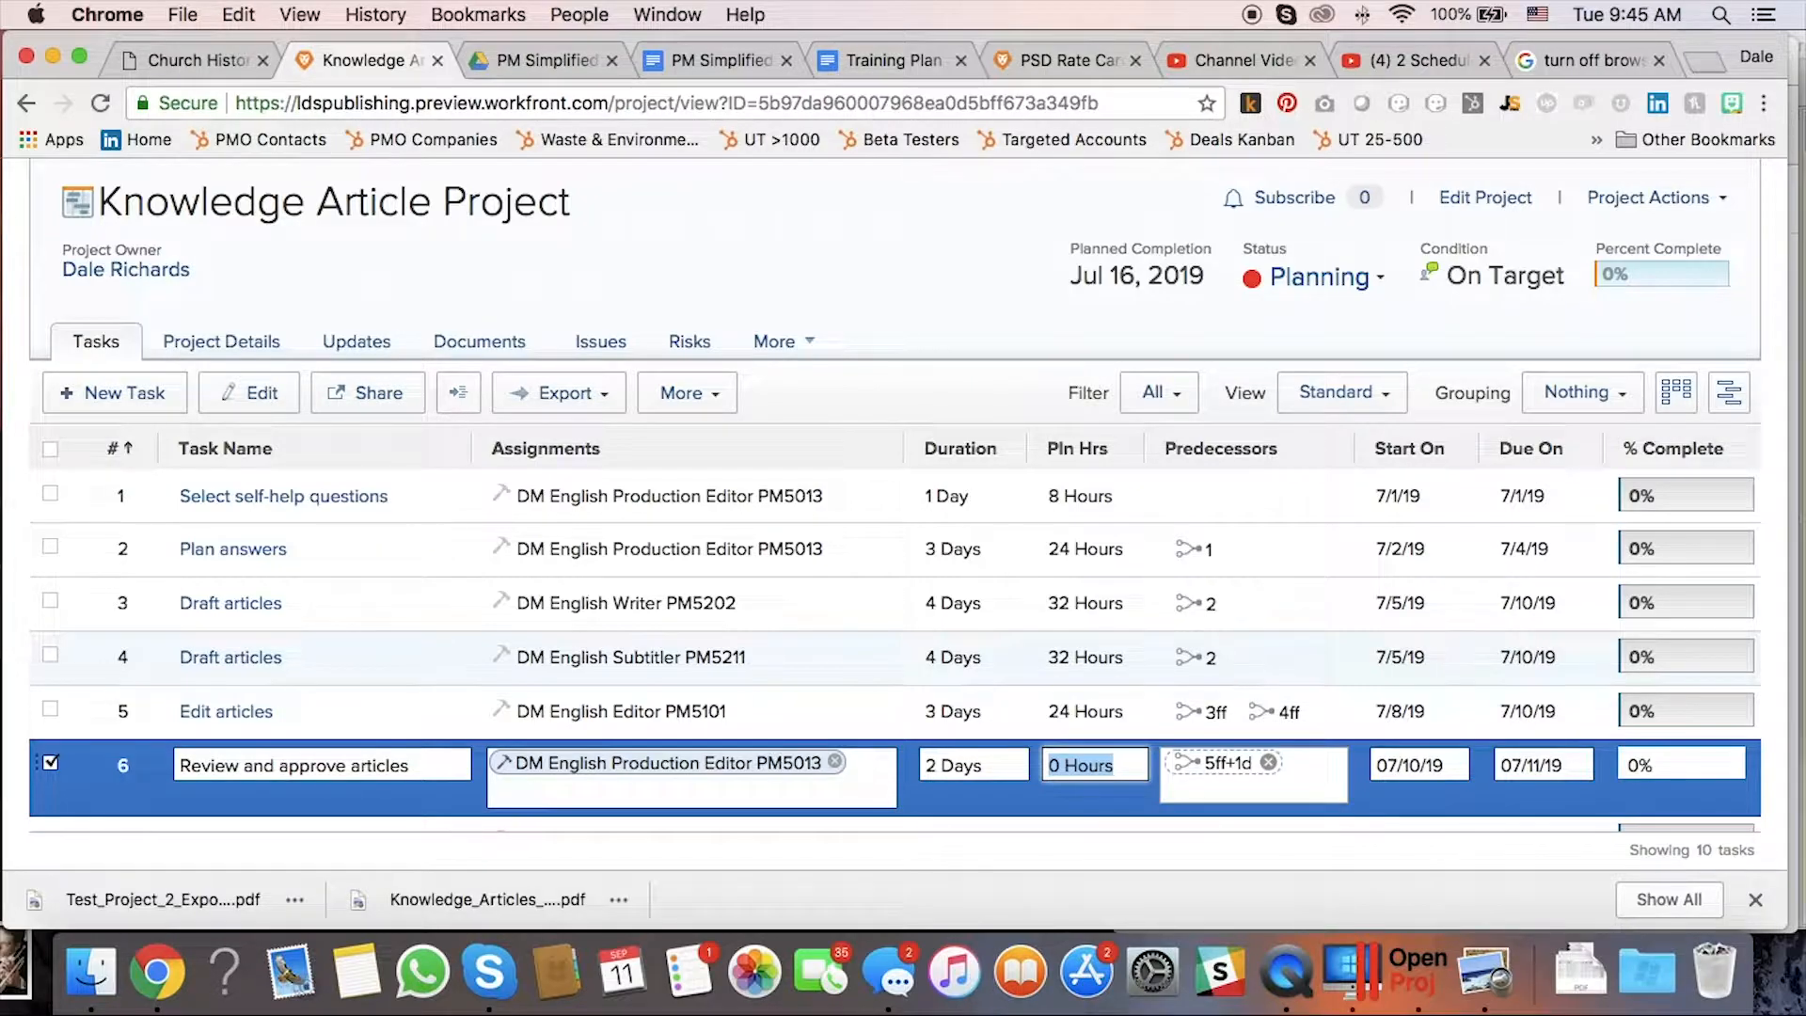
{"action": "type", "text": "16 hours"}
{"action": "key", "text": "Return"}
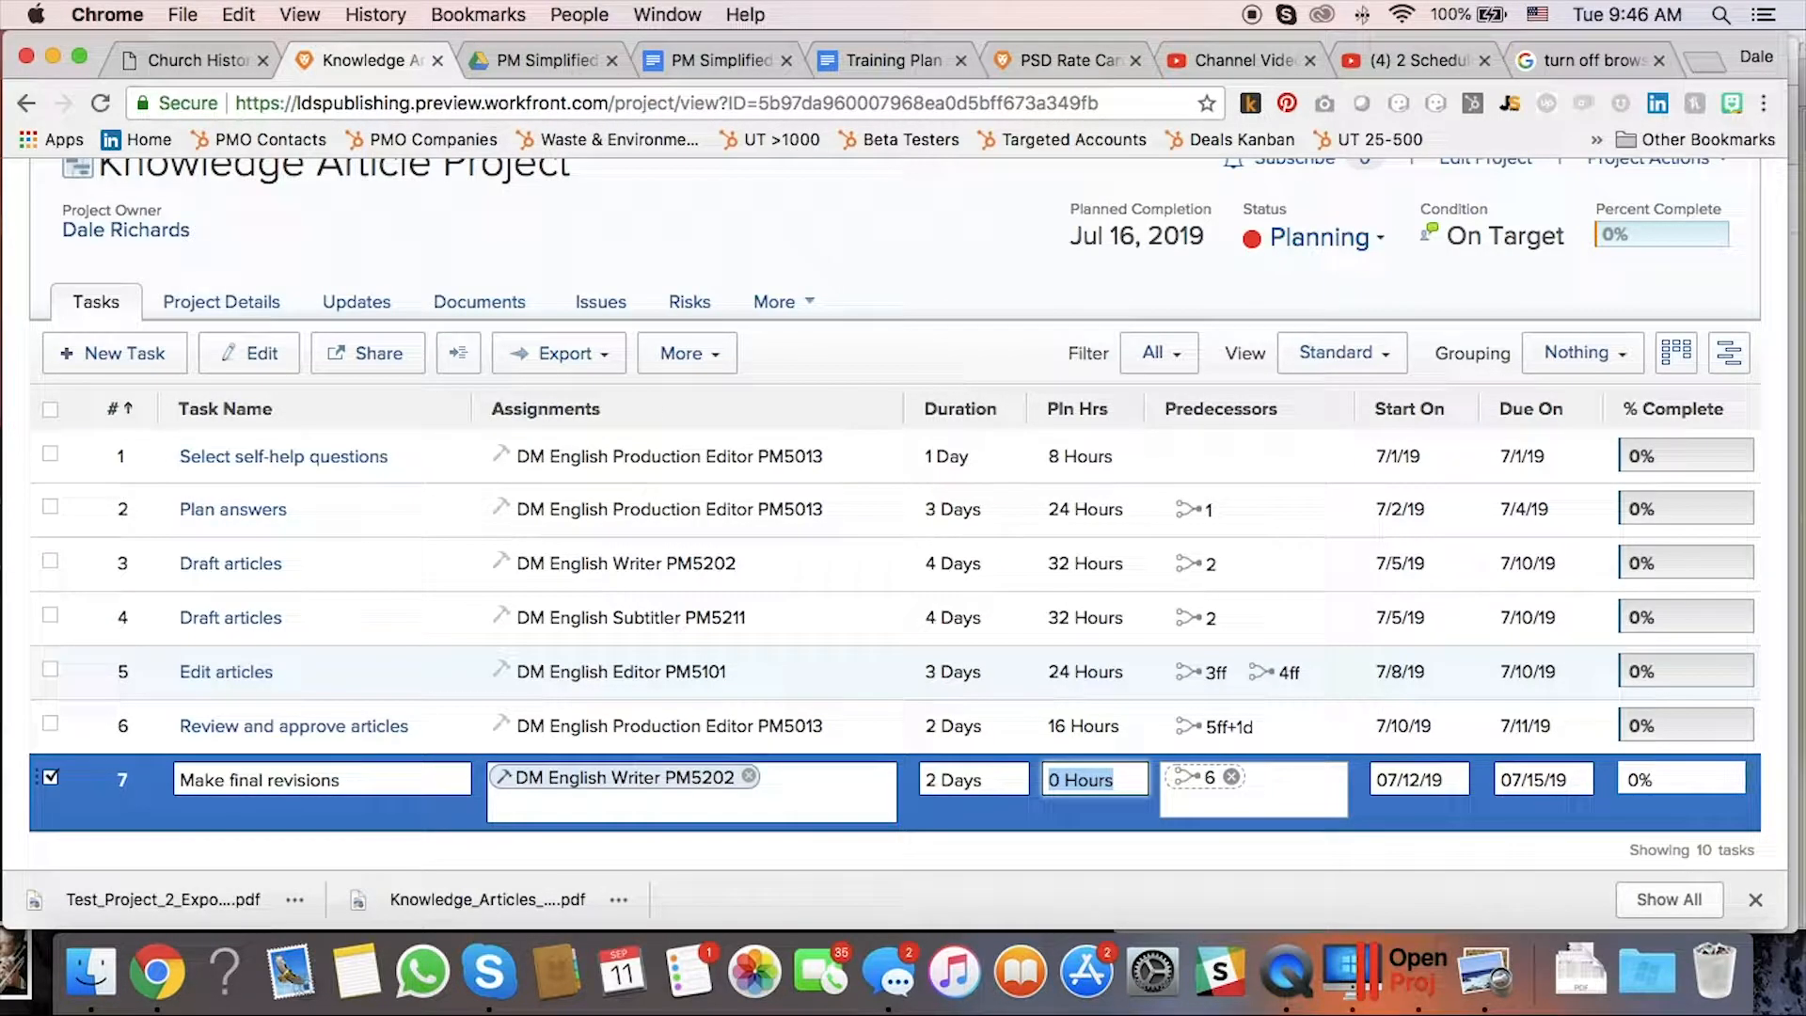
{"action": "type", "text": "16"}
{"action": "key", "text": "Return"}
{"action": "type", "text": "16"}
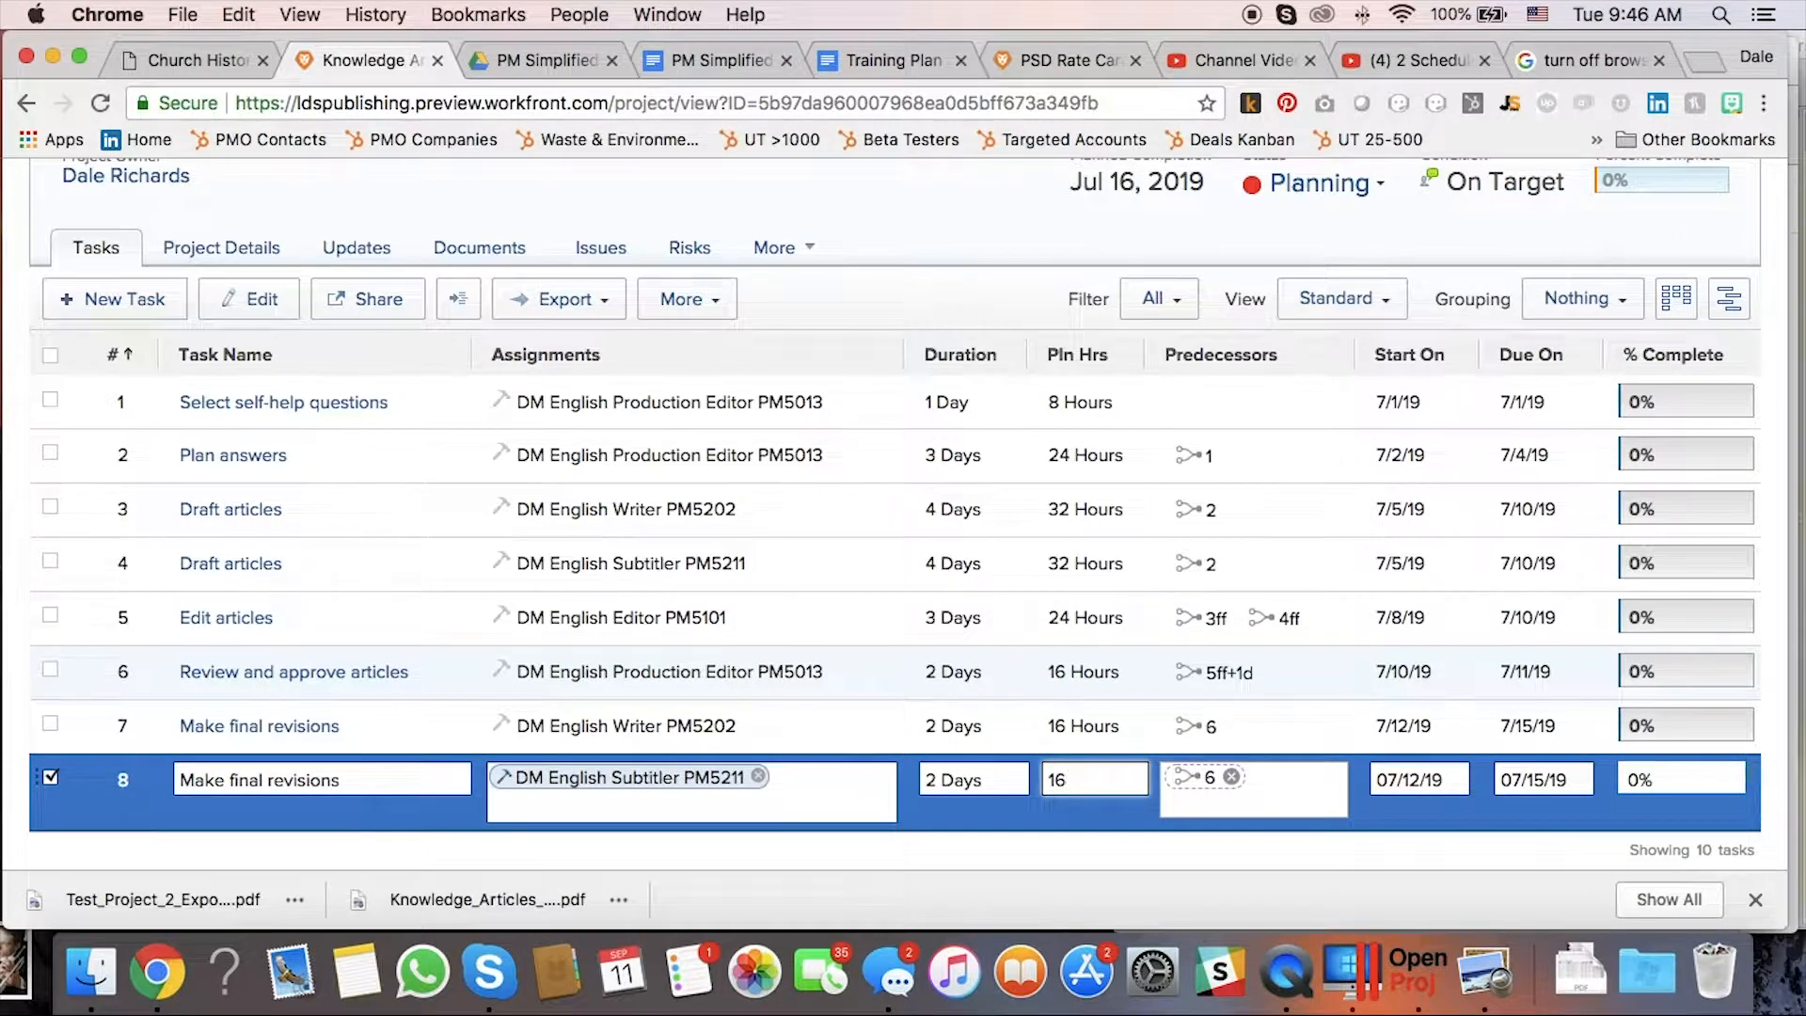
{"action": "key", "text": "Return"}
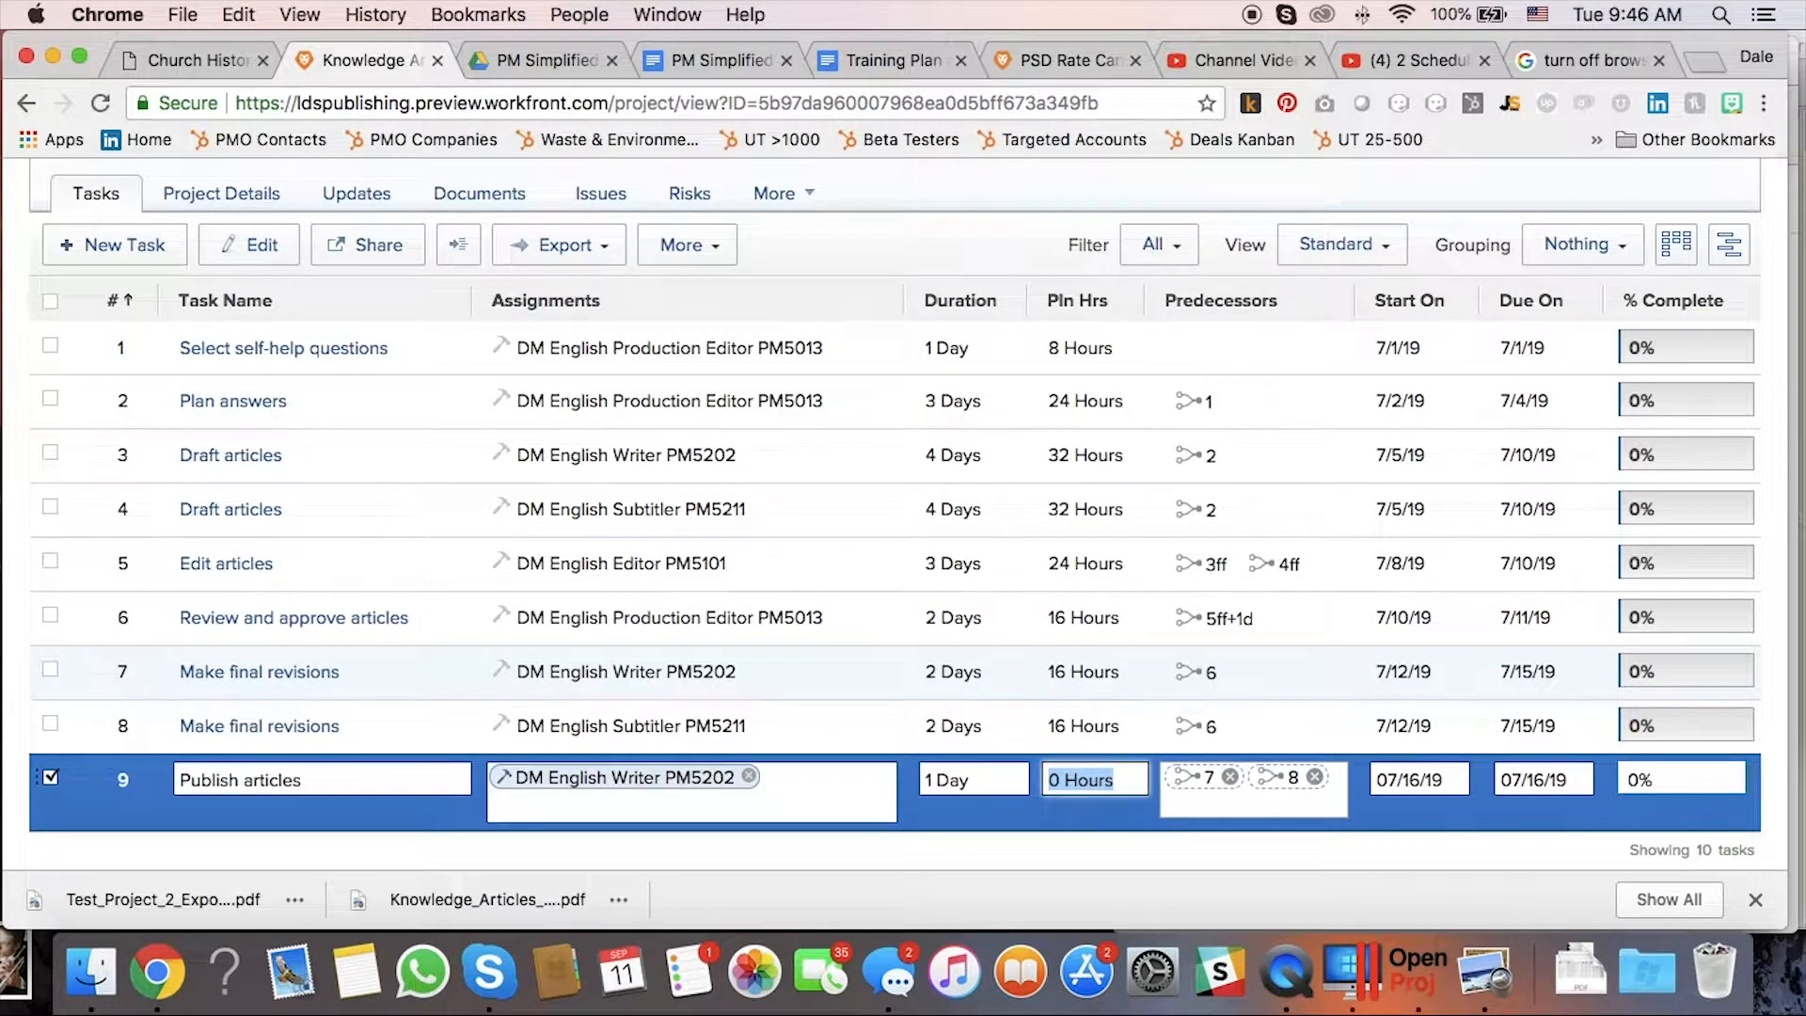
{"action": "type", "text": "8"}
{"action": "key", "text": "Return"}
{"action": "scroll", "coordinate": [894, 564], "scroll_direction": "up", "scroll_amount": 3}
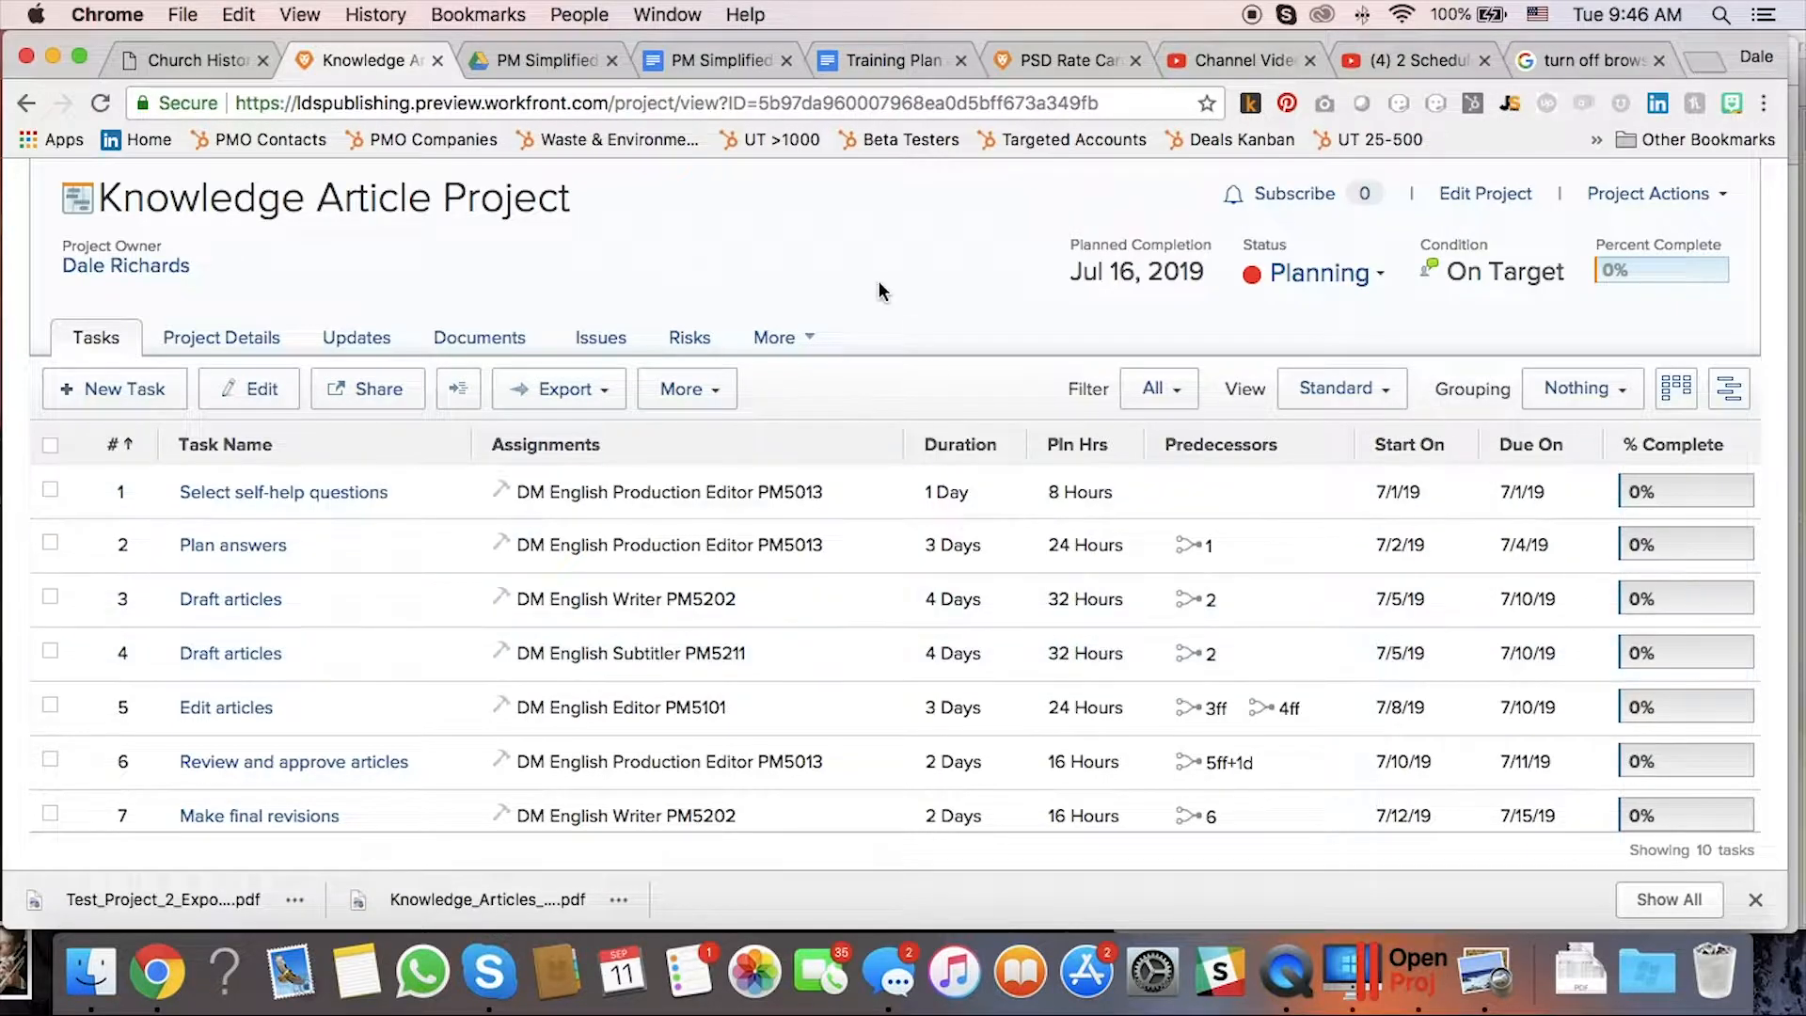
{"action": "left_click", "coordinate": [684, 13]}
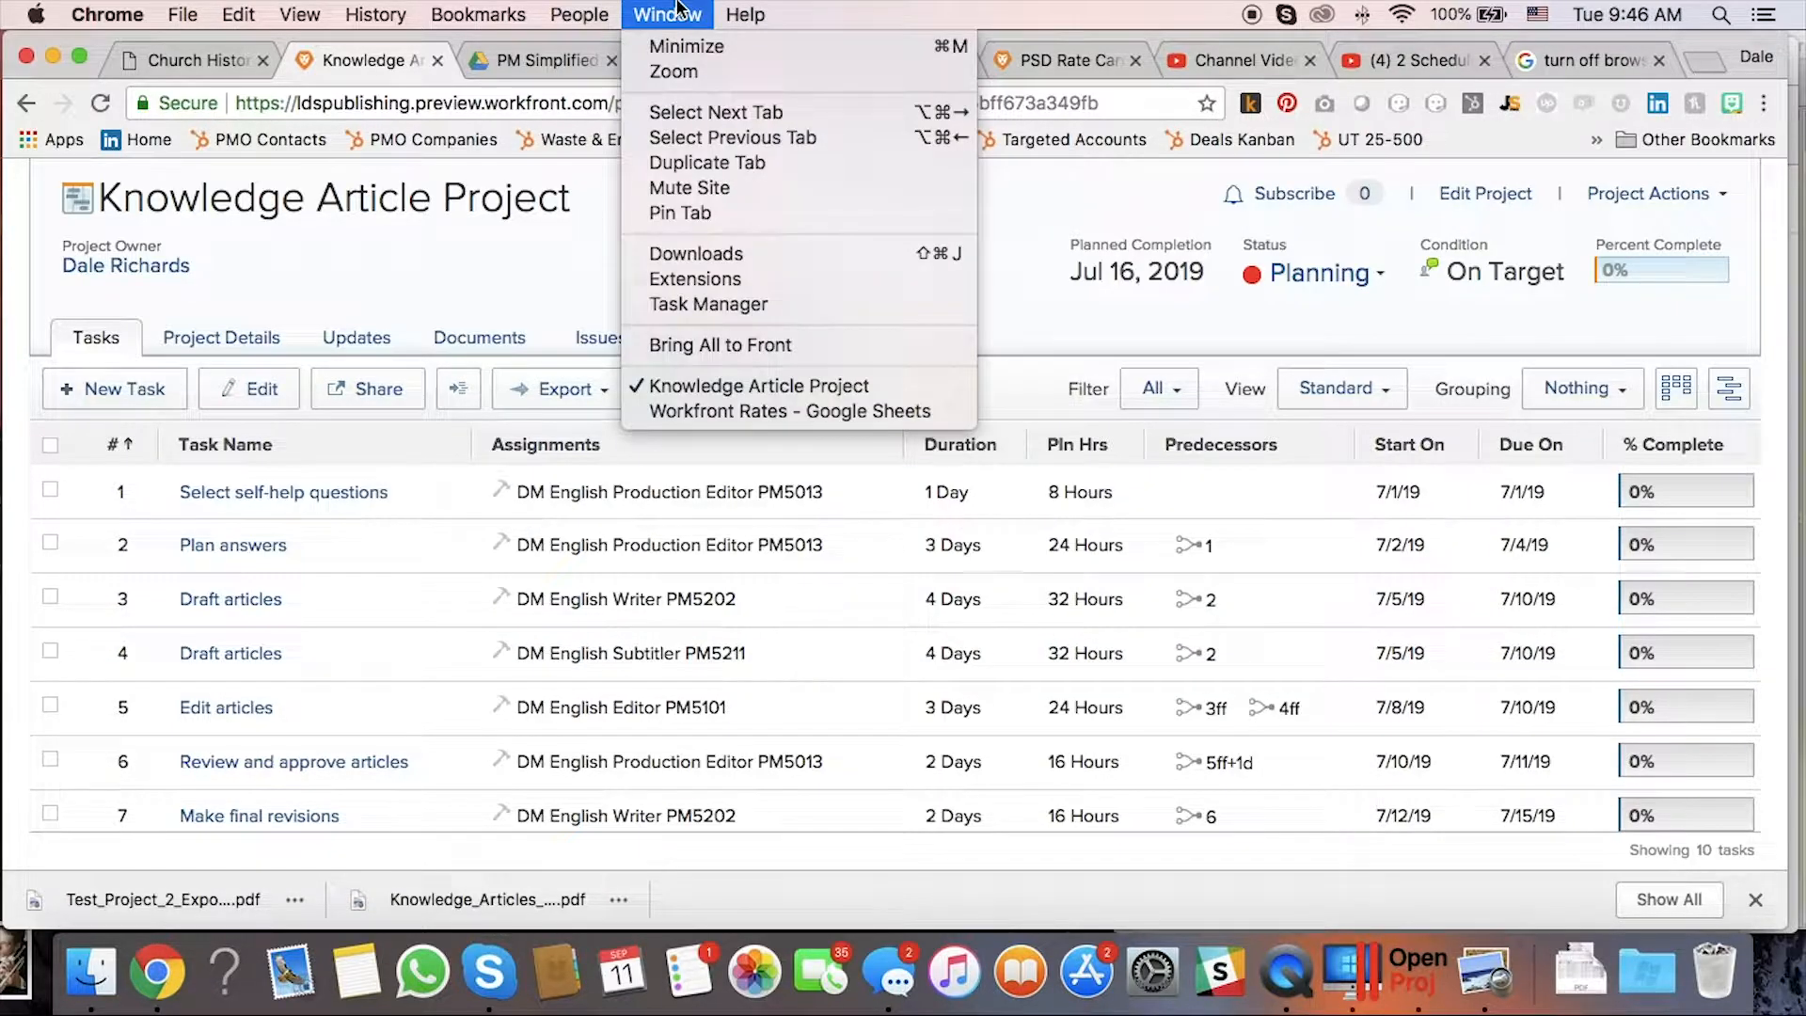
{"action": "left_click", "coordinate": [752, 411]}
{"action": "scroll", "coordinate": [1347, 566], "scroll_direction": "left", "scroll_amount": 10}
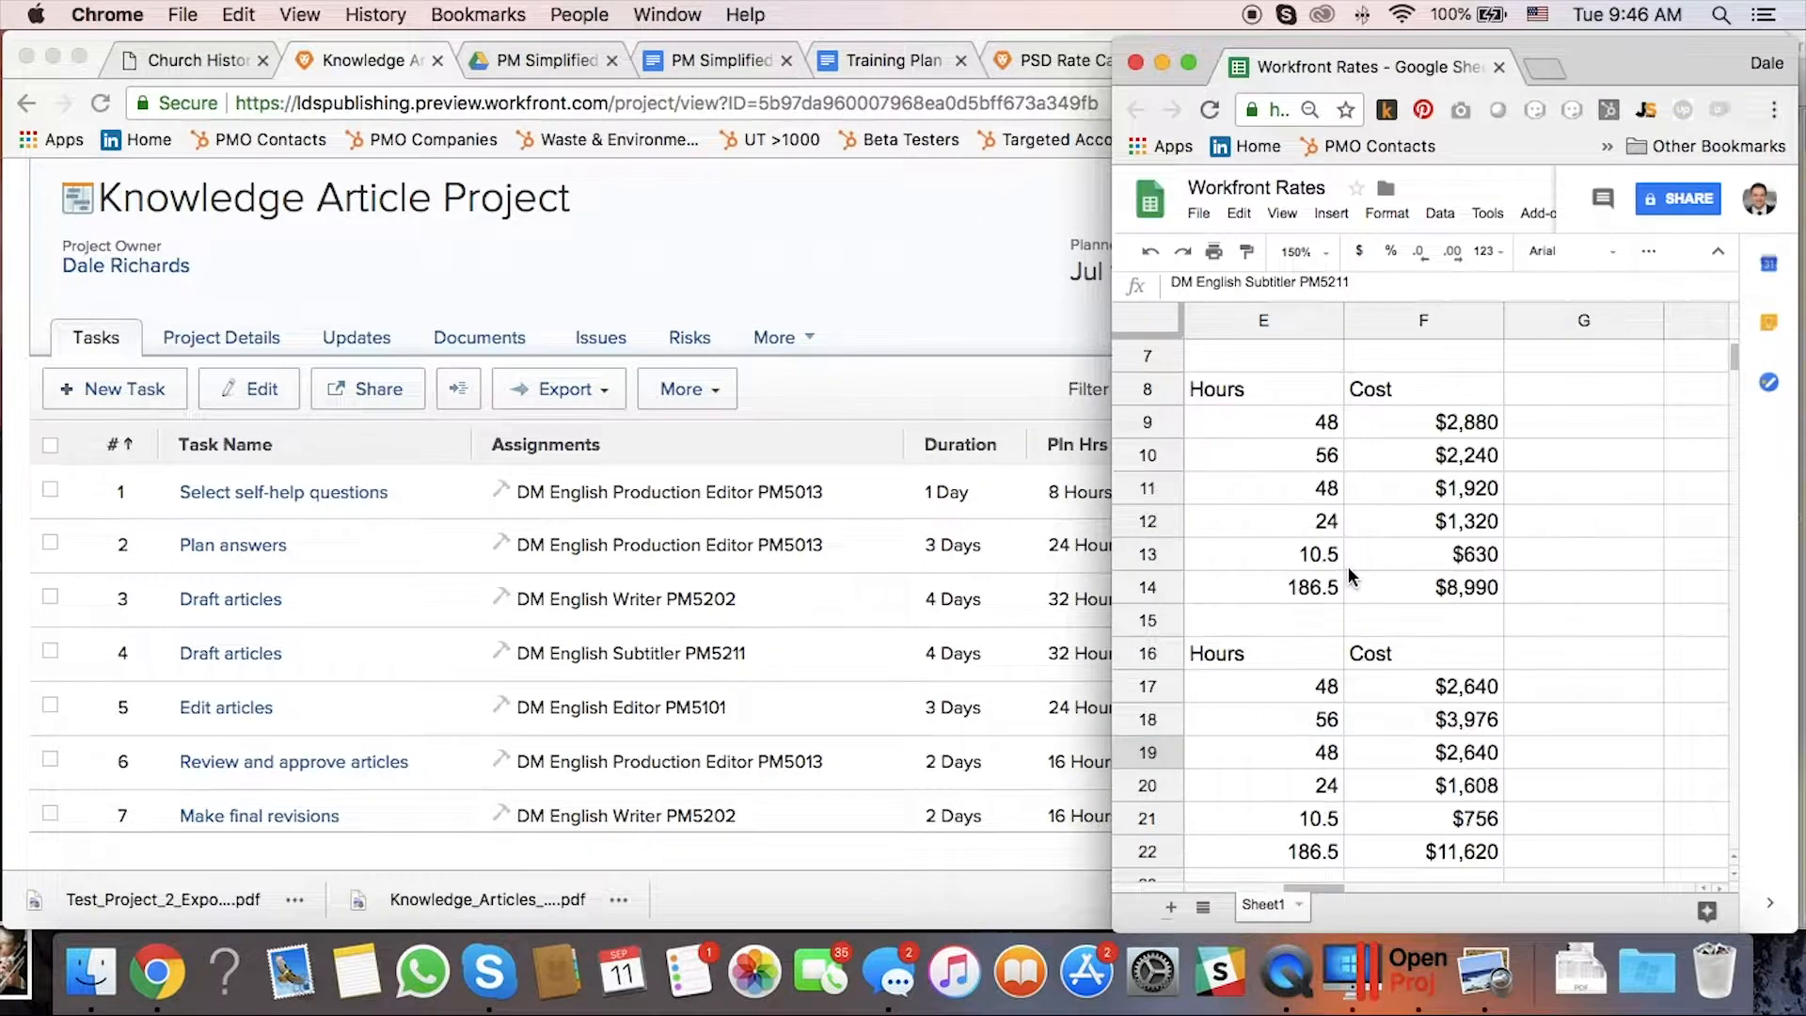
{"action": "left_click_drag", "start_coordinate": [1112, 546], "coordinate": [220, 555]}
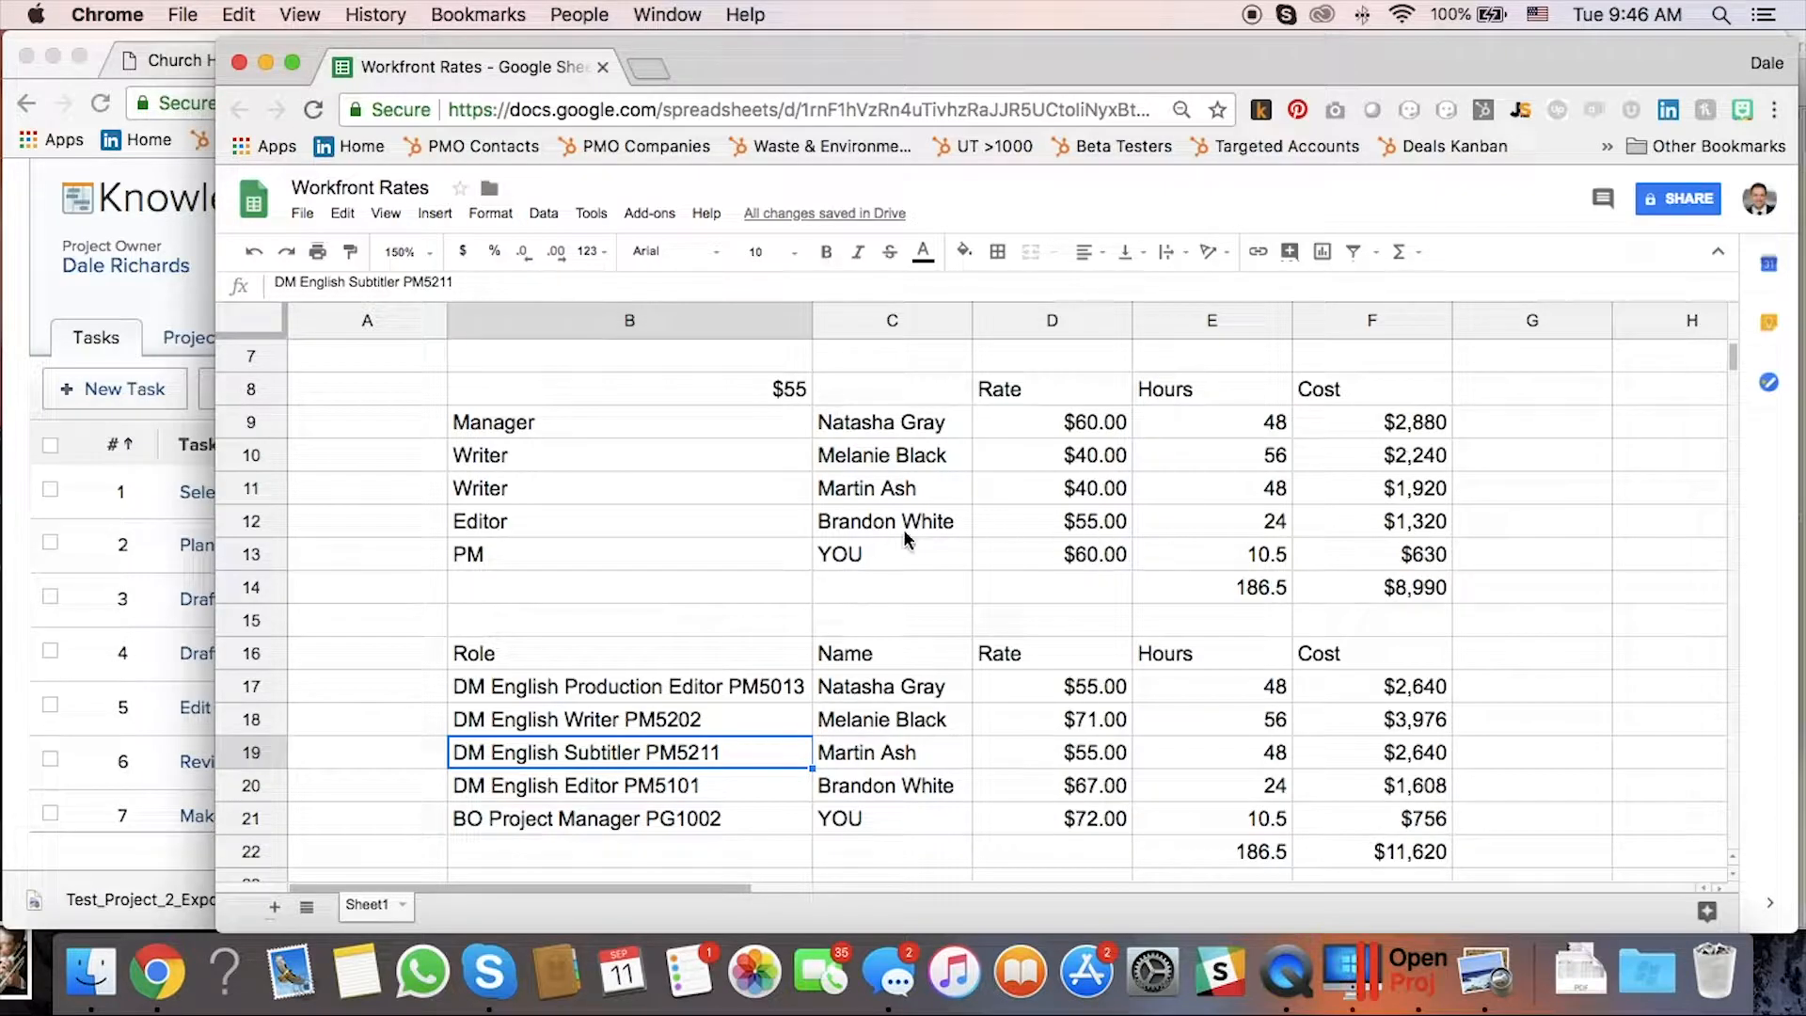
{"action": "scroll", "coordinate": [1093, 560], "scroll_direction": "down", "scroll_amount": 3}
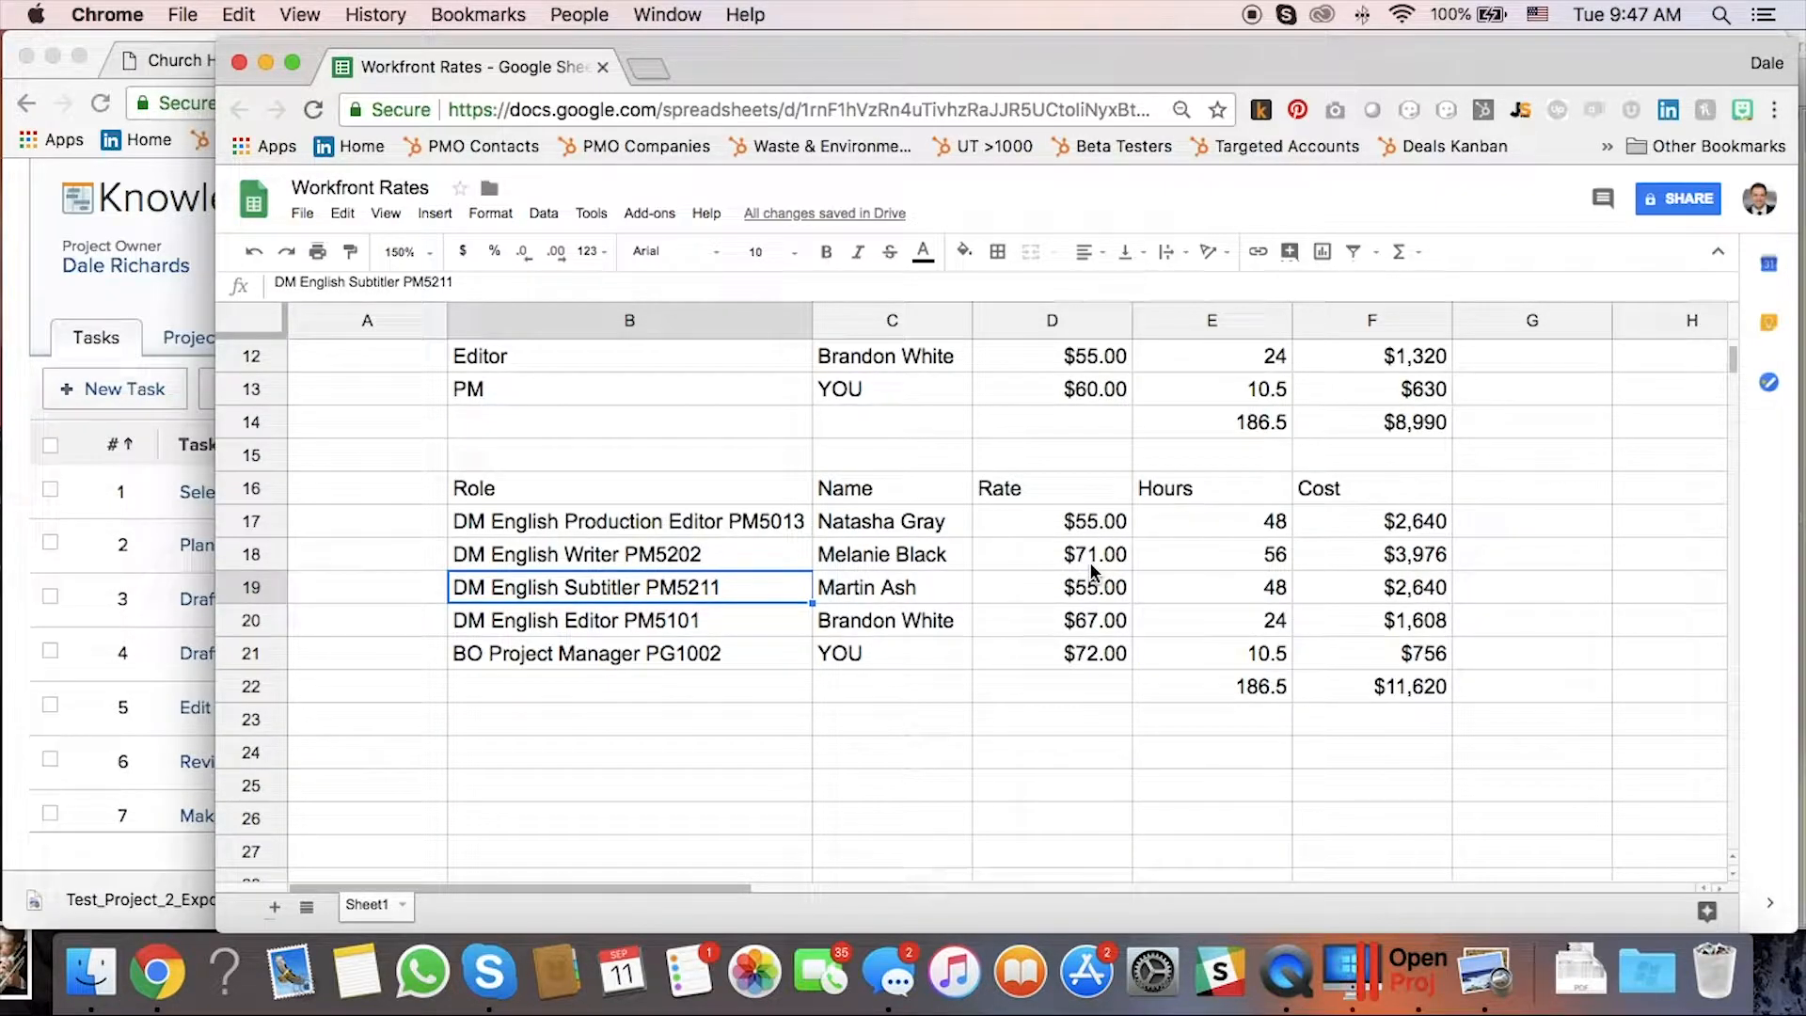
{"action": "left_click", "coordinate": [1027, 525]}
{"action": "left_click", "coordinate": [1033, 555]}
{"action": "left_click", "coordinate": [1030, 591]}
{"action": "left_click", "coordinate": [1035, 621]}
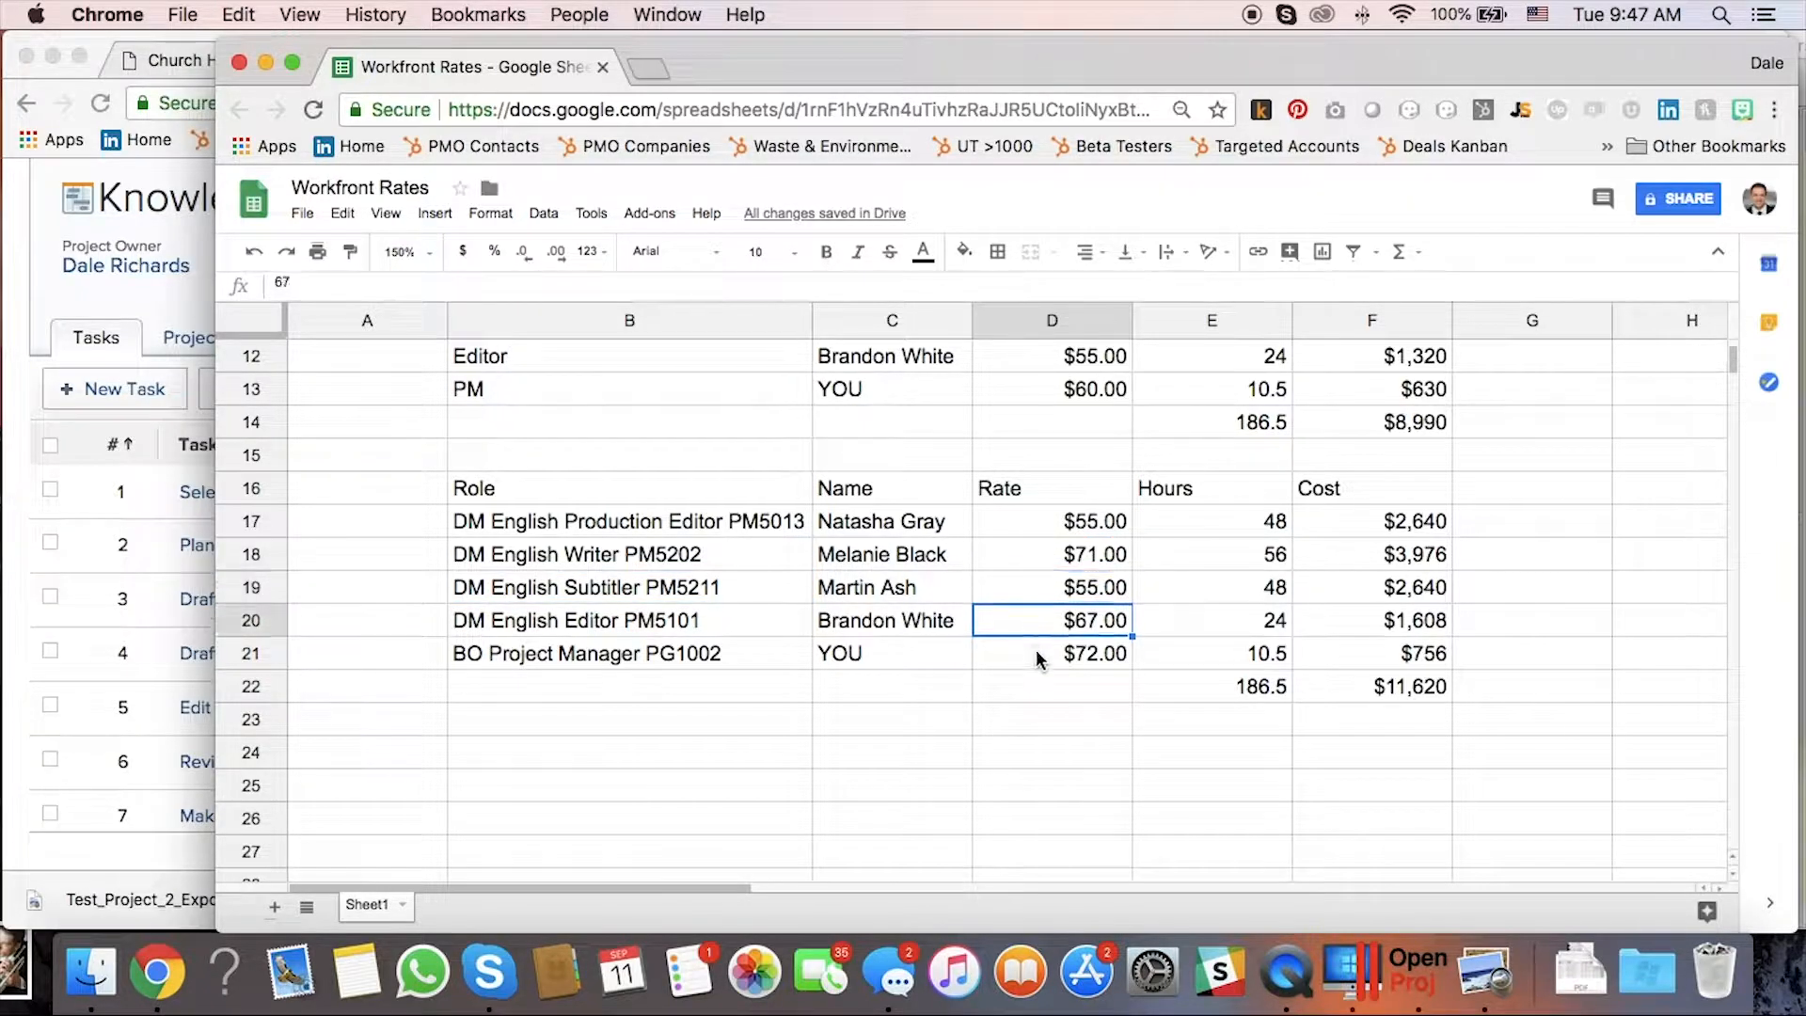
{"action": "left_click", "coordinate": [1037, 654]}
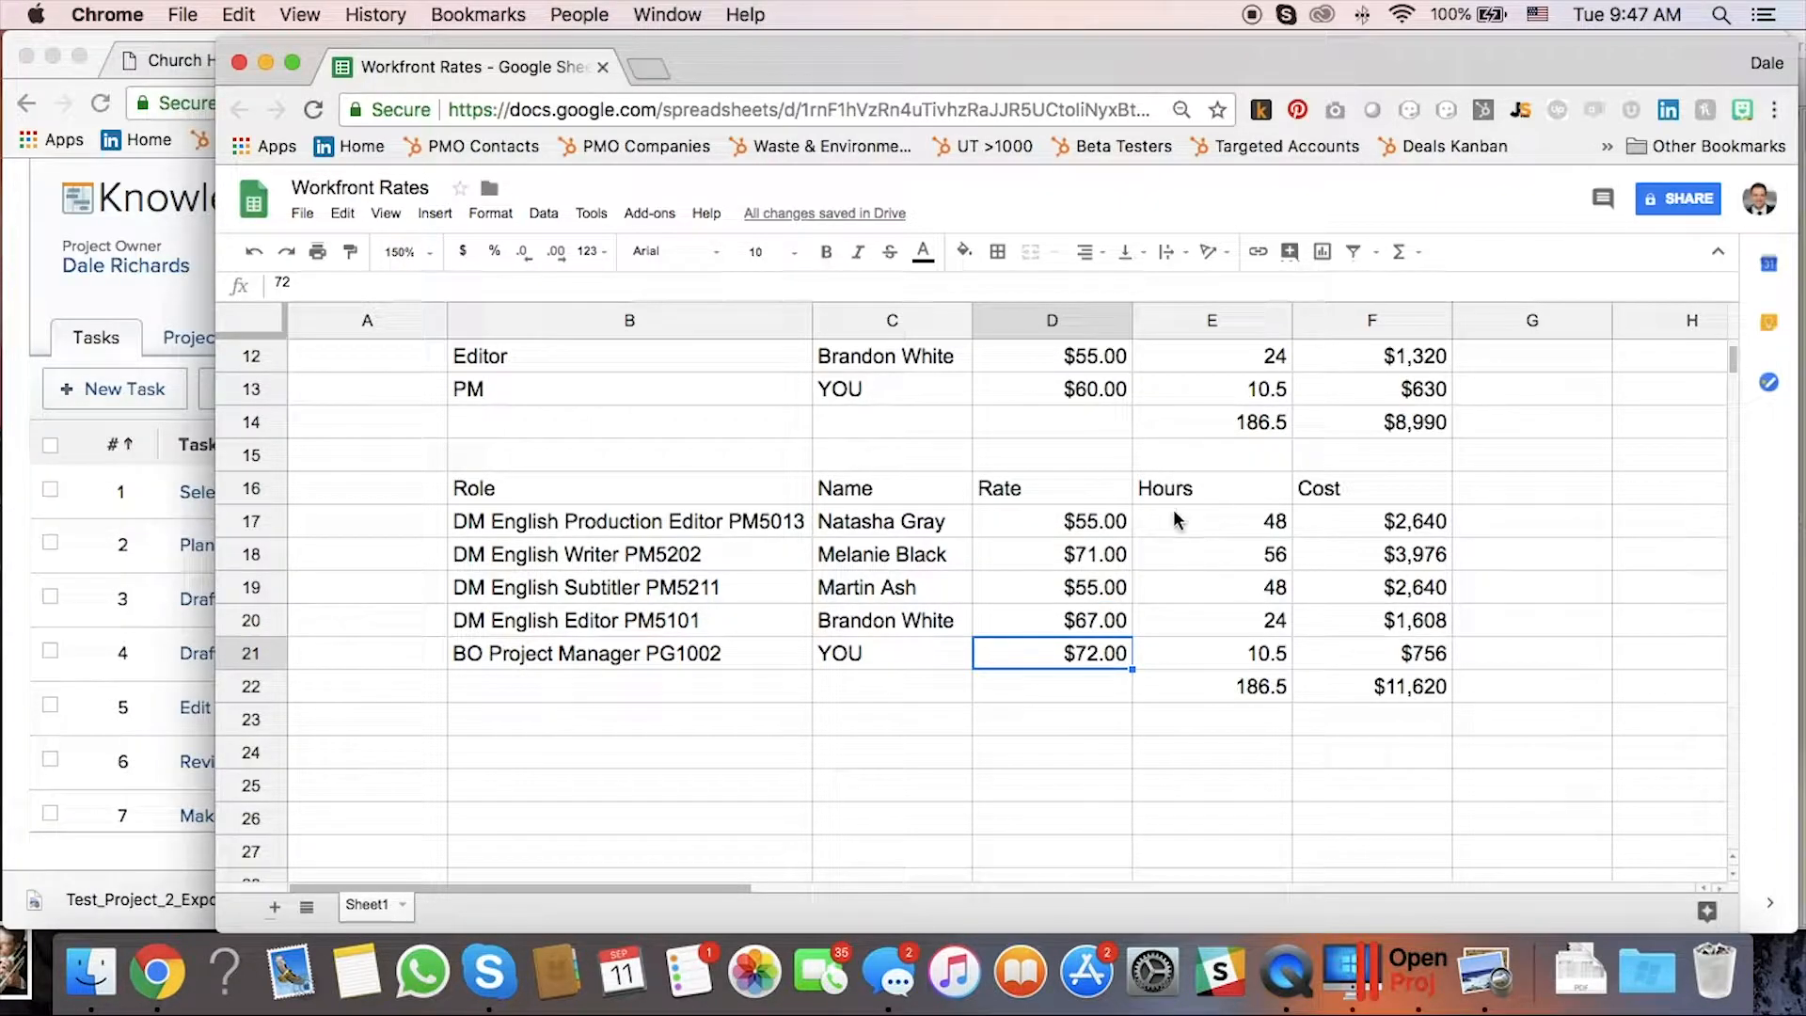
{"action": "scroll", "coordinate": [1176, 517], "scroll_direction": "up", "scroll_amount": 3}
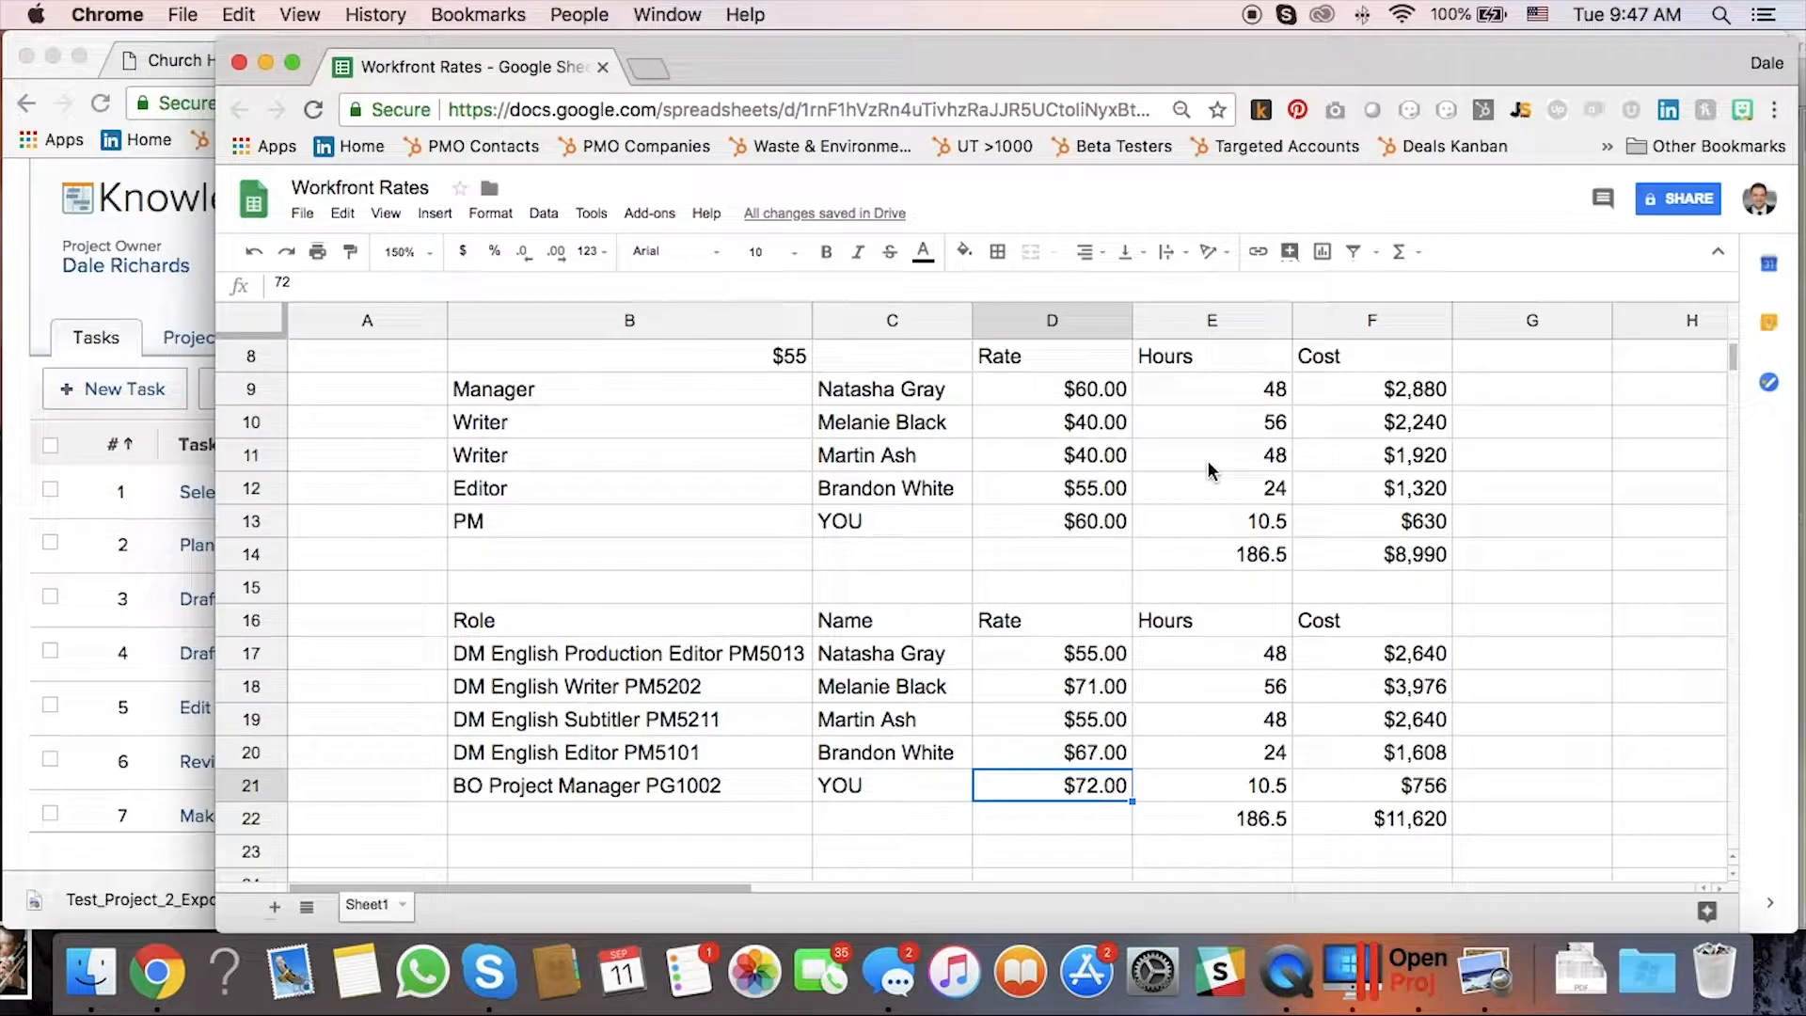
{"action": "left_click", "coordinate": [1410, 824]}
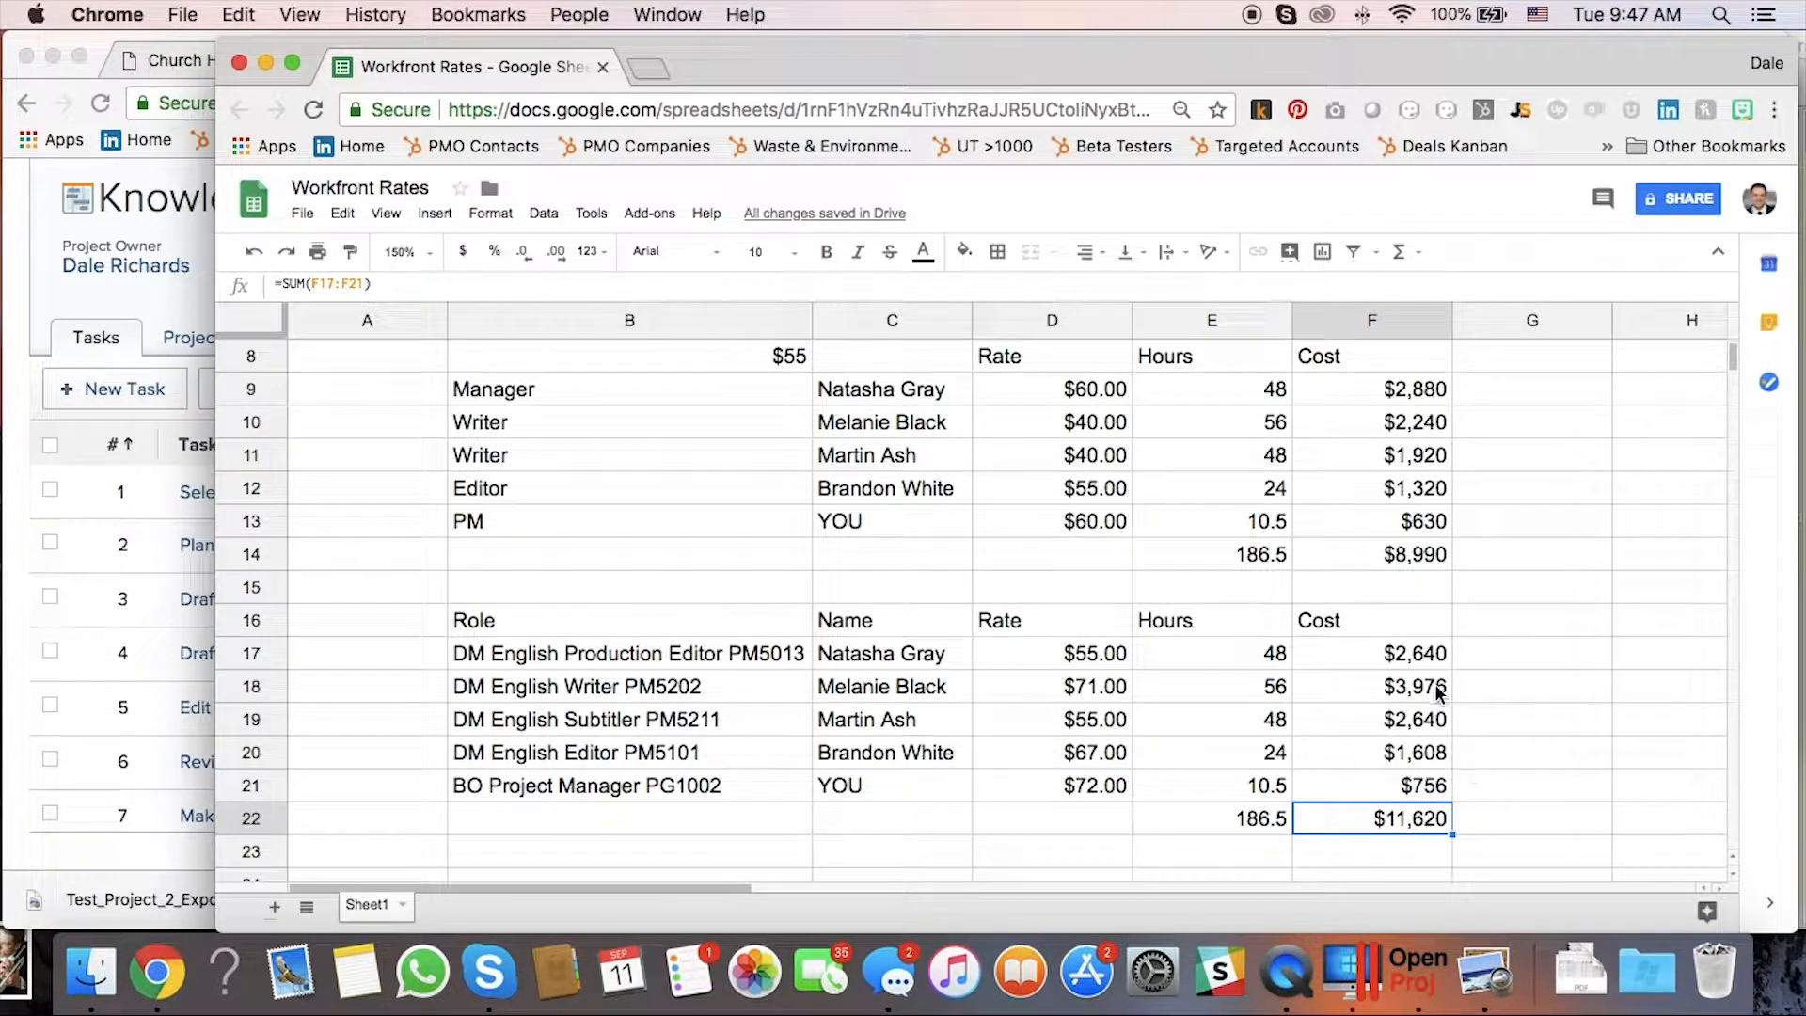
{"action": "left_click", "coordinate": [1401, 553]}
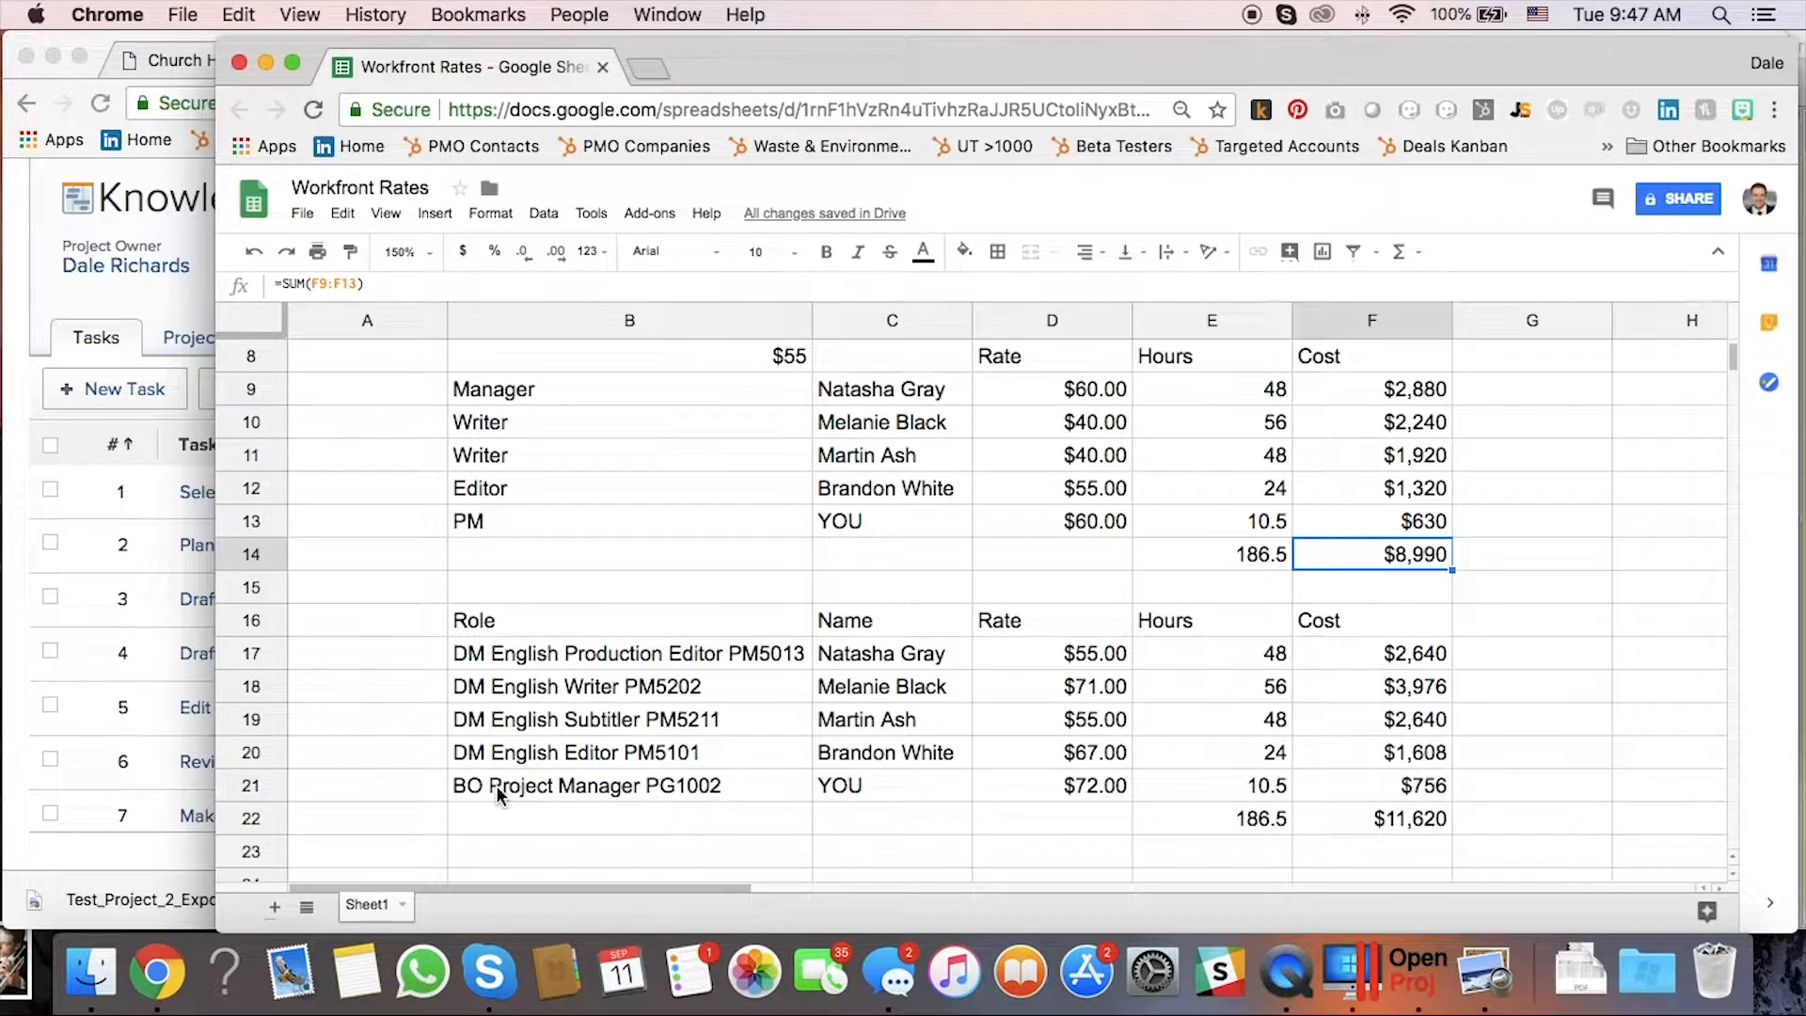
{"action": "left_click", "coordinate": [477, 532]}
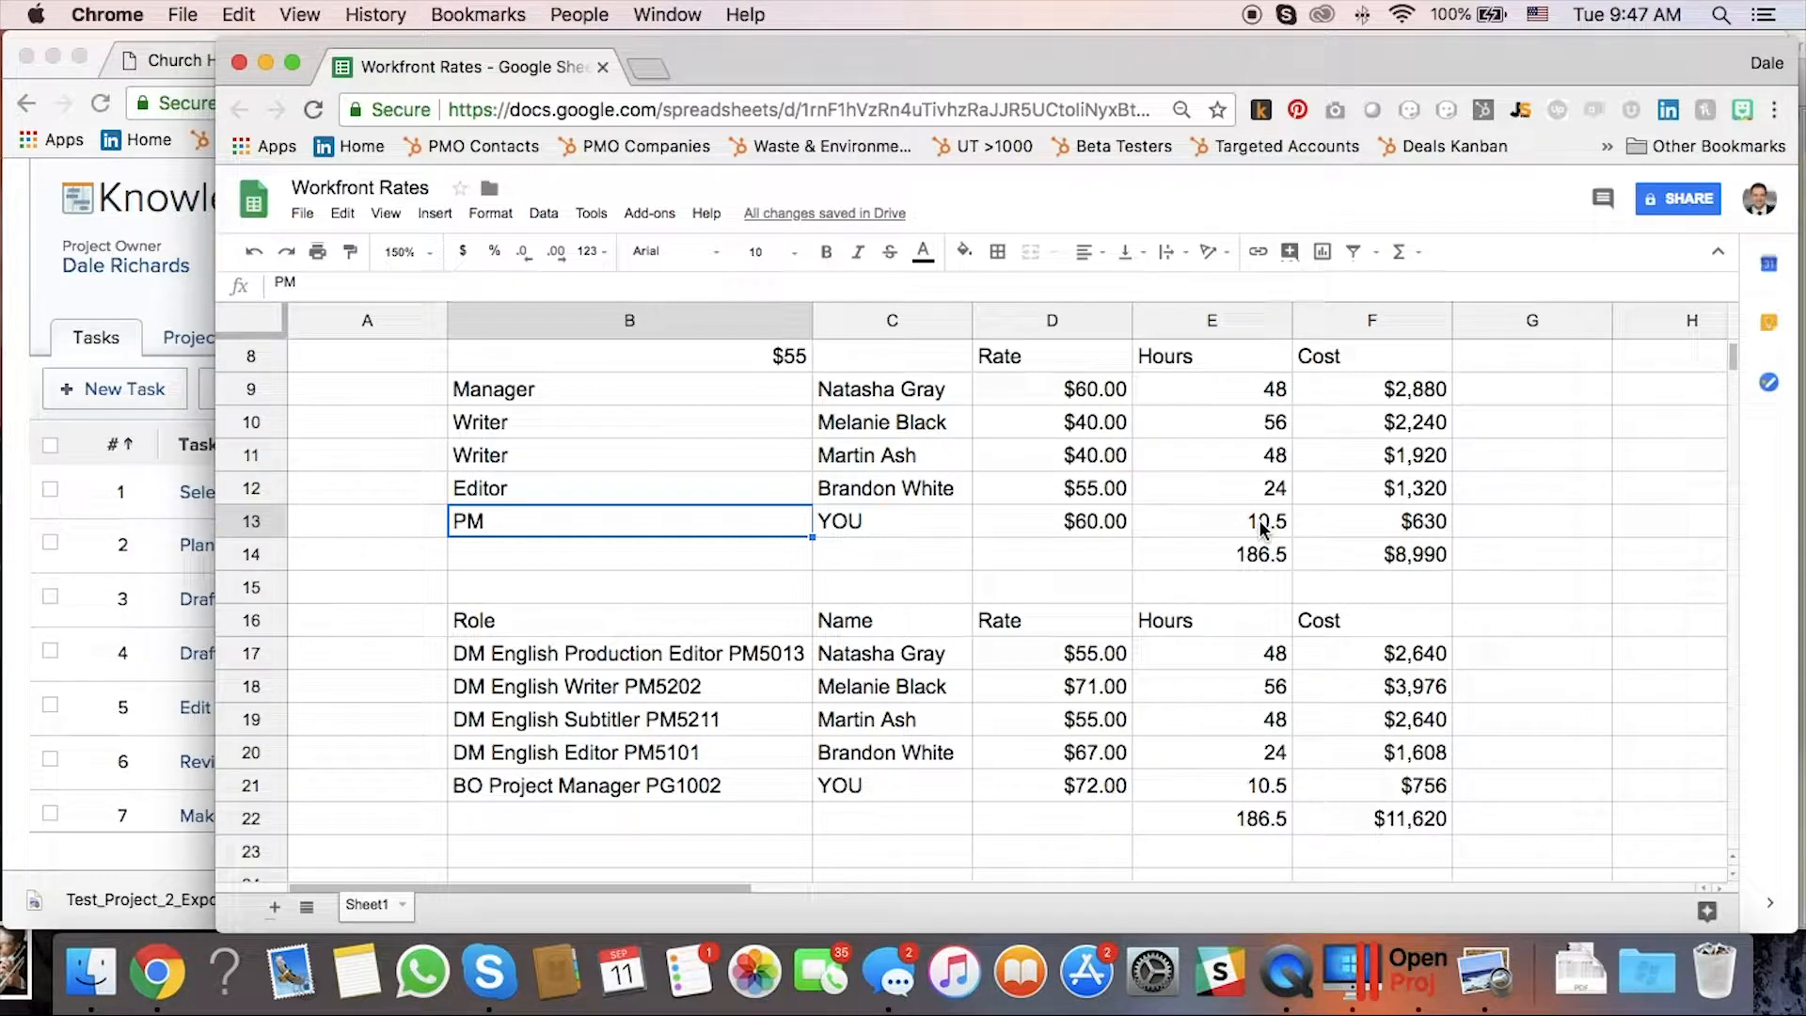
Insert a new task named 'Project Management' below Publish articles.
{"action": "left_click", "coordinate": [14, 386]}
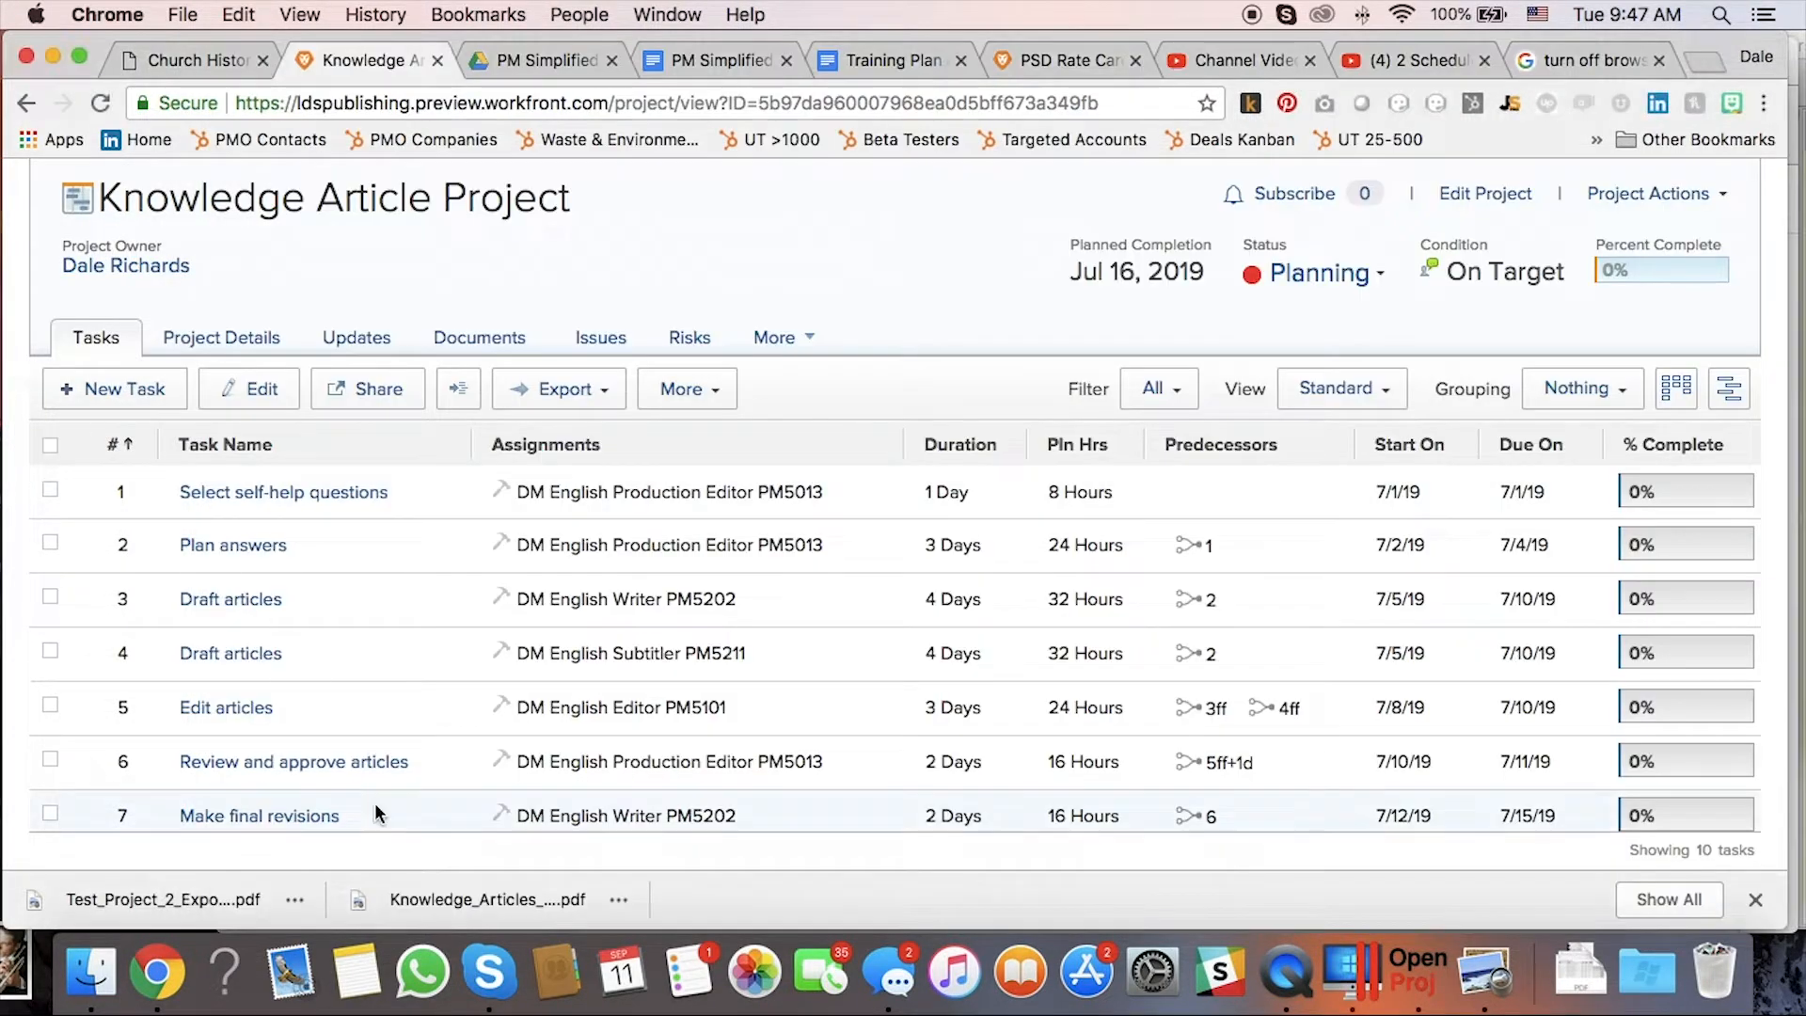
{"action": "scroll", "coordinate": [374, 813], "scroll_direction": "down", "scroll_amount": 3}
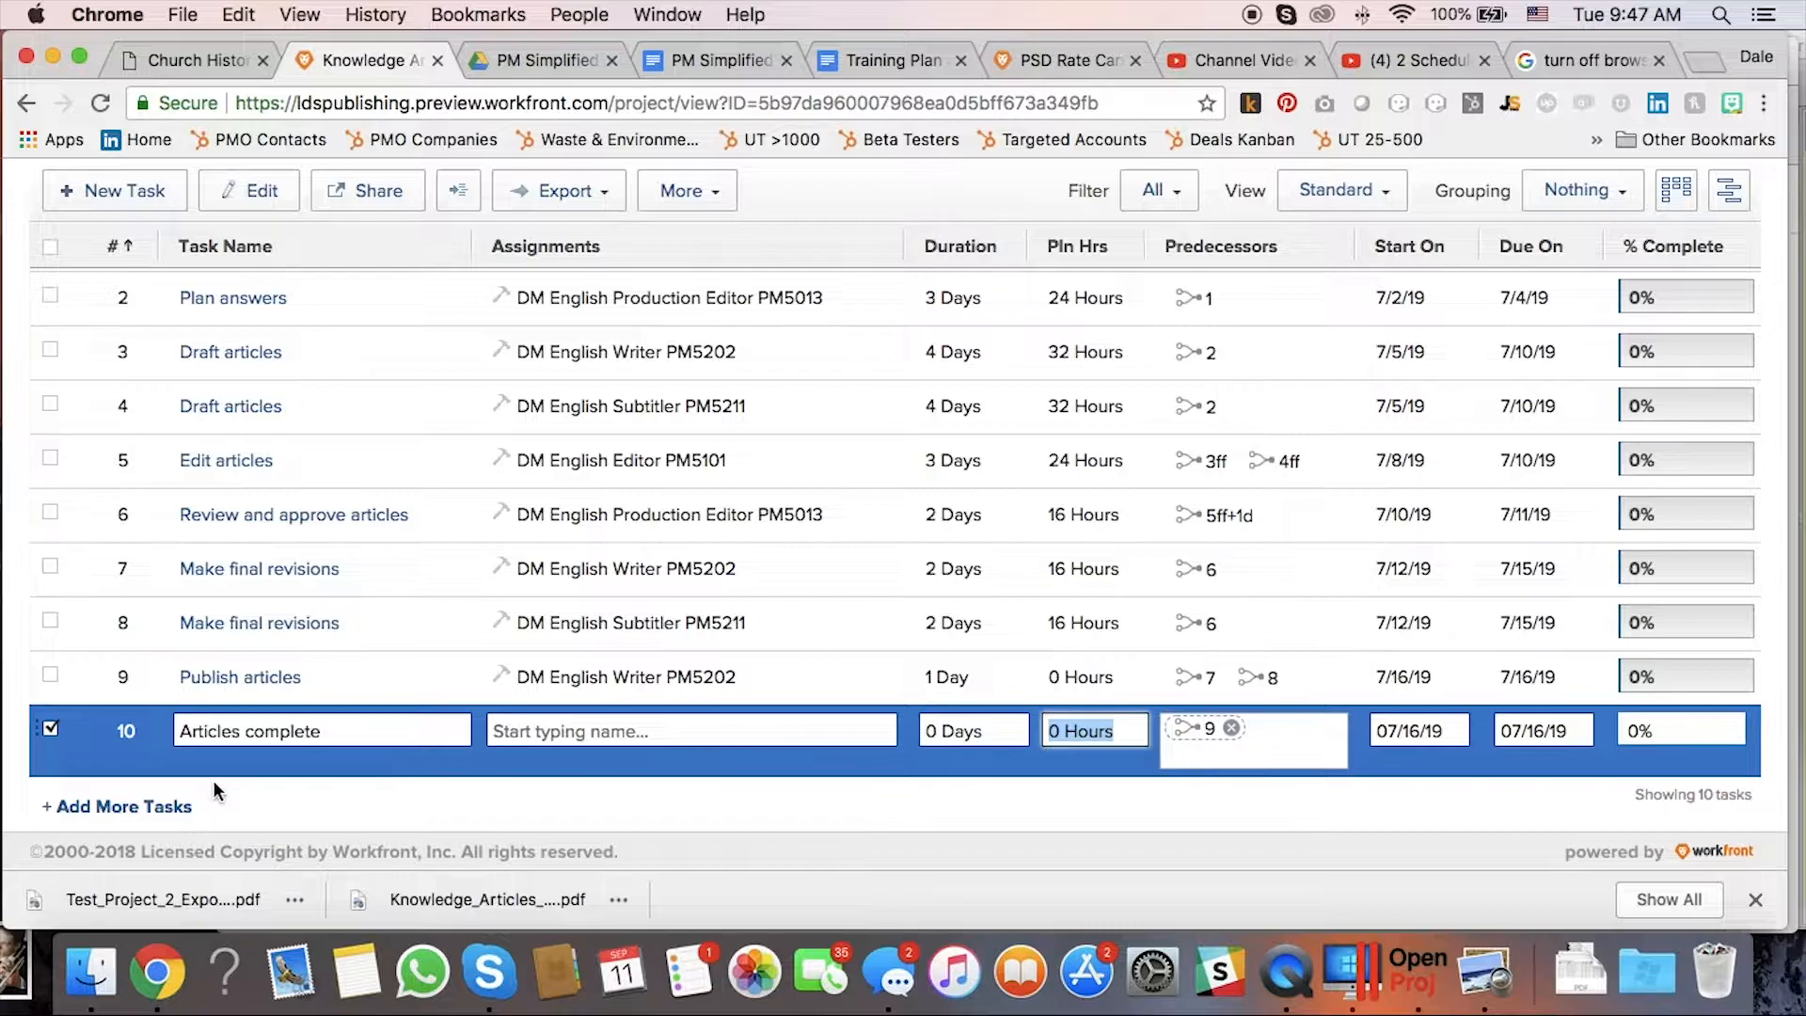
{"action": "left_click", "coordinate": [54, 703]}
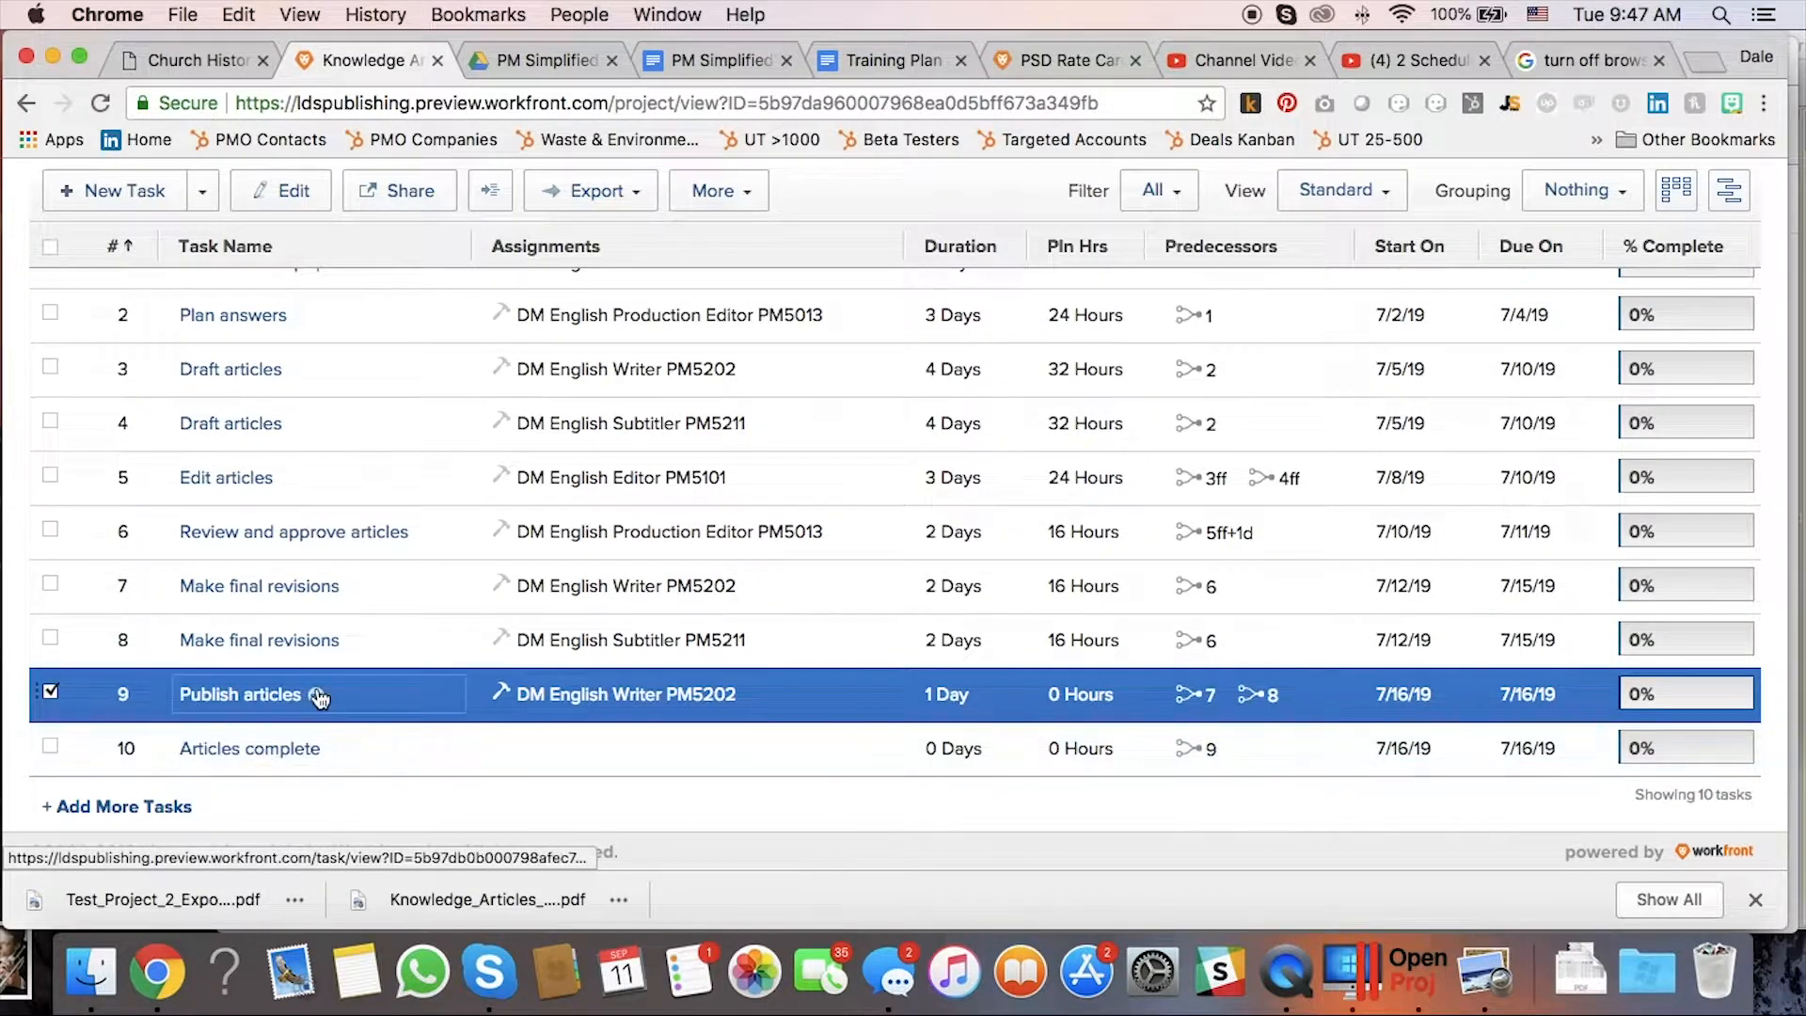
{"action": "scroll", "coordinate": [320, 697], "scroll_direction": "up", "scroll_amount": 5}
{"action": "left_click", "coordinate": [717, 602]}
{"action": "left_click", "coordinate": [205, 601]}
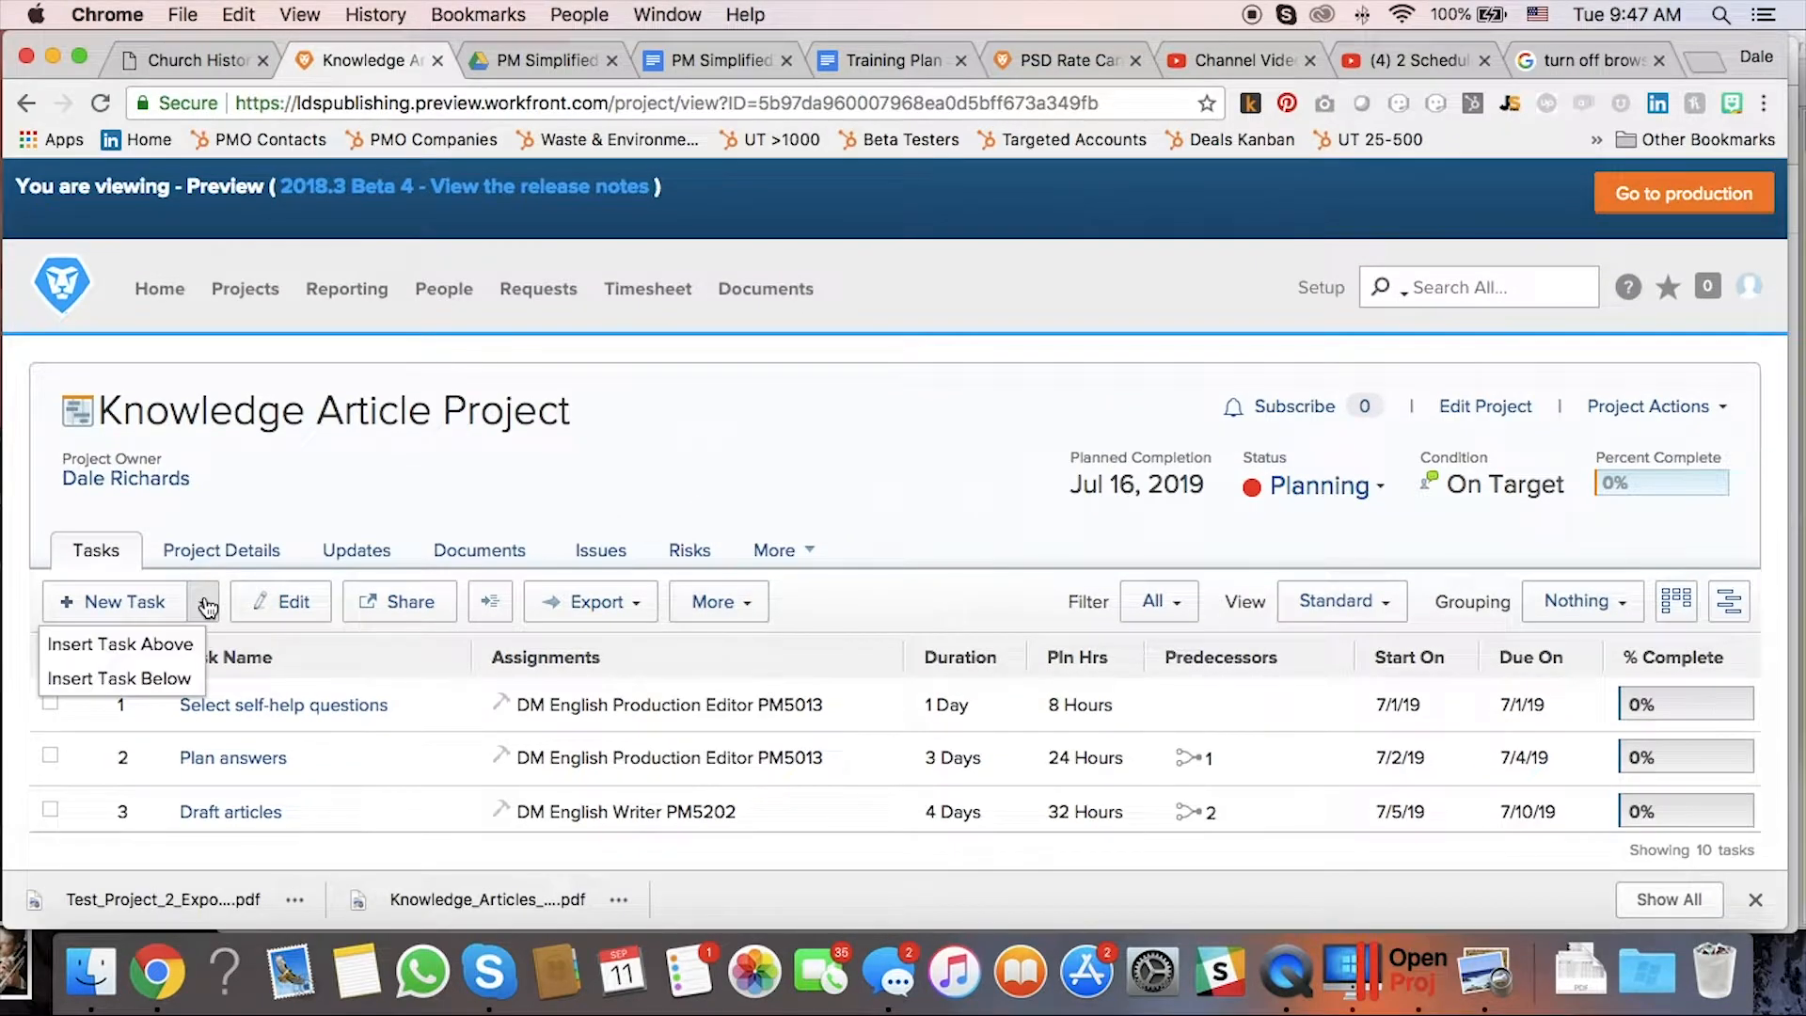
{"action": "scroll", "coordinate": [174, 640], "scroll_direction": "down", "scroll_amount": 5}
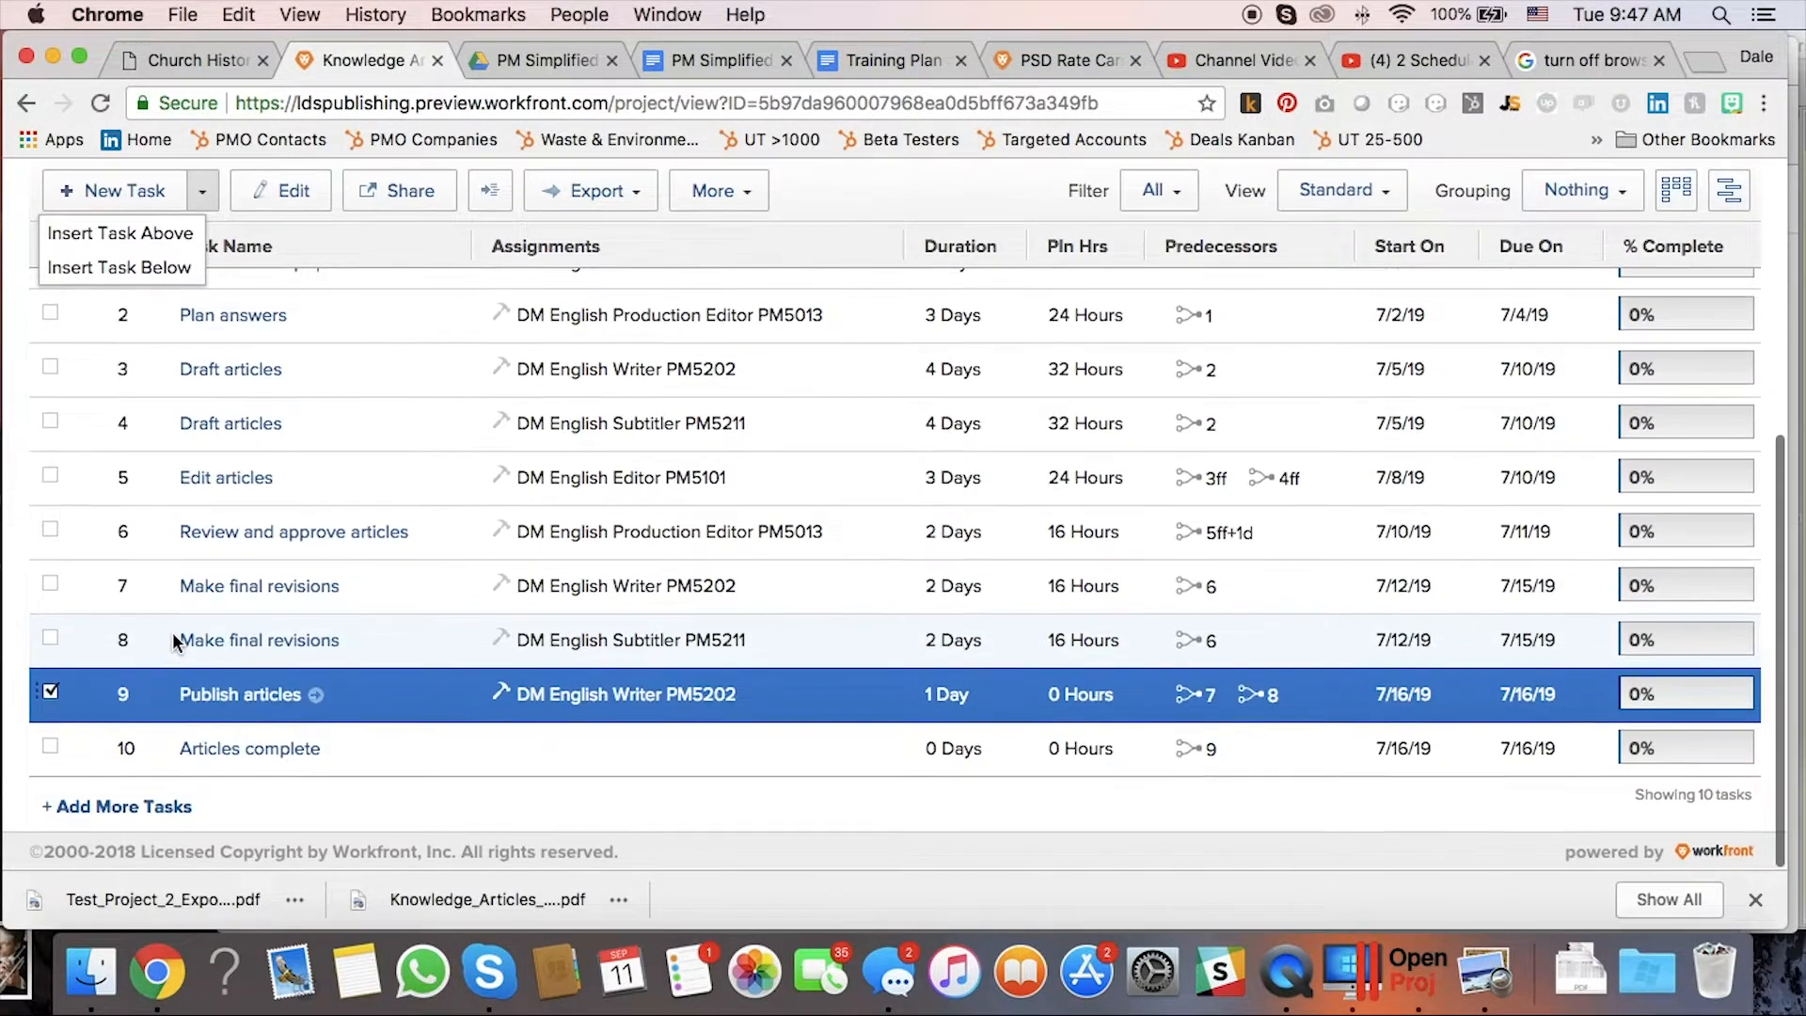
{"action": "scroll", "coordinate": [174, 640], "scroll_direction": "up", "scroll_amount": 3}
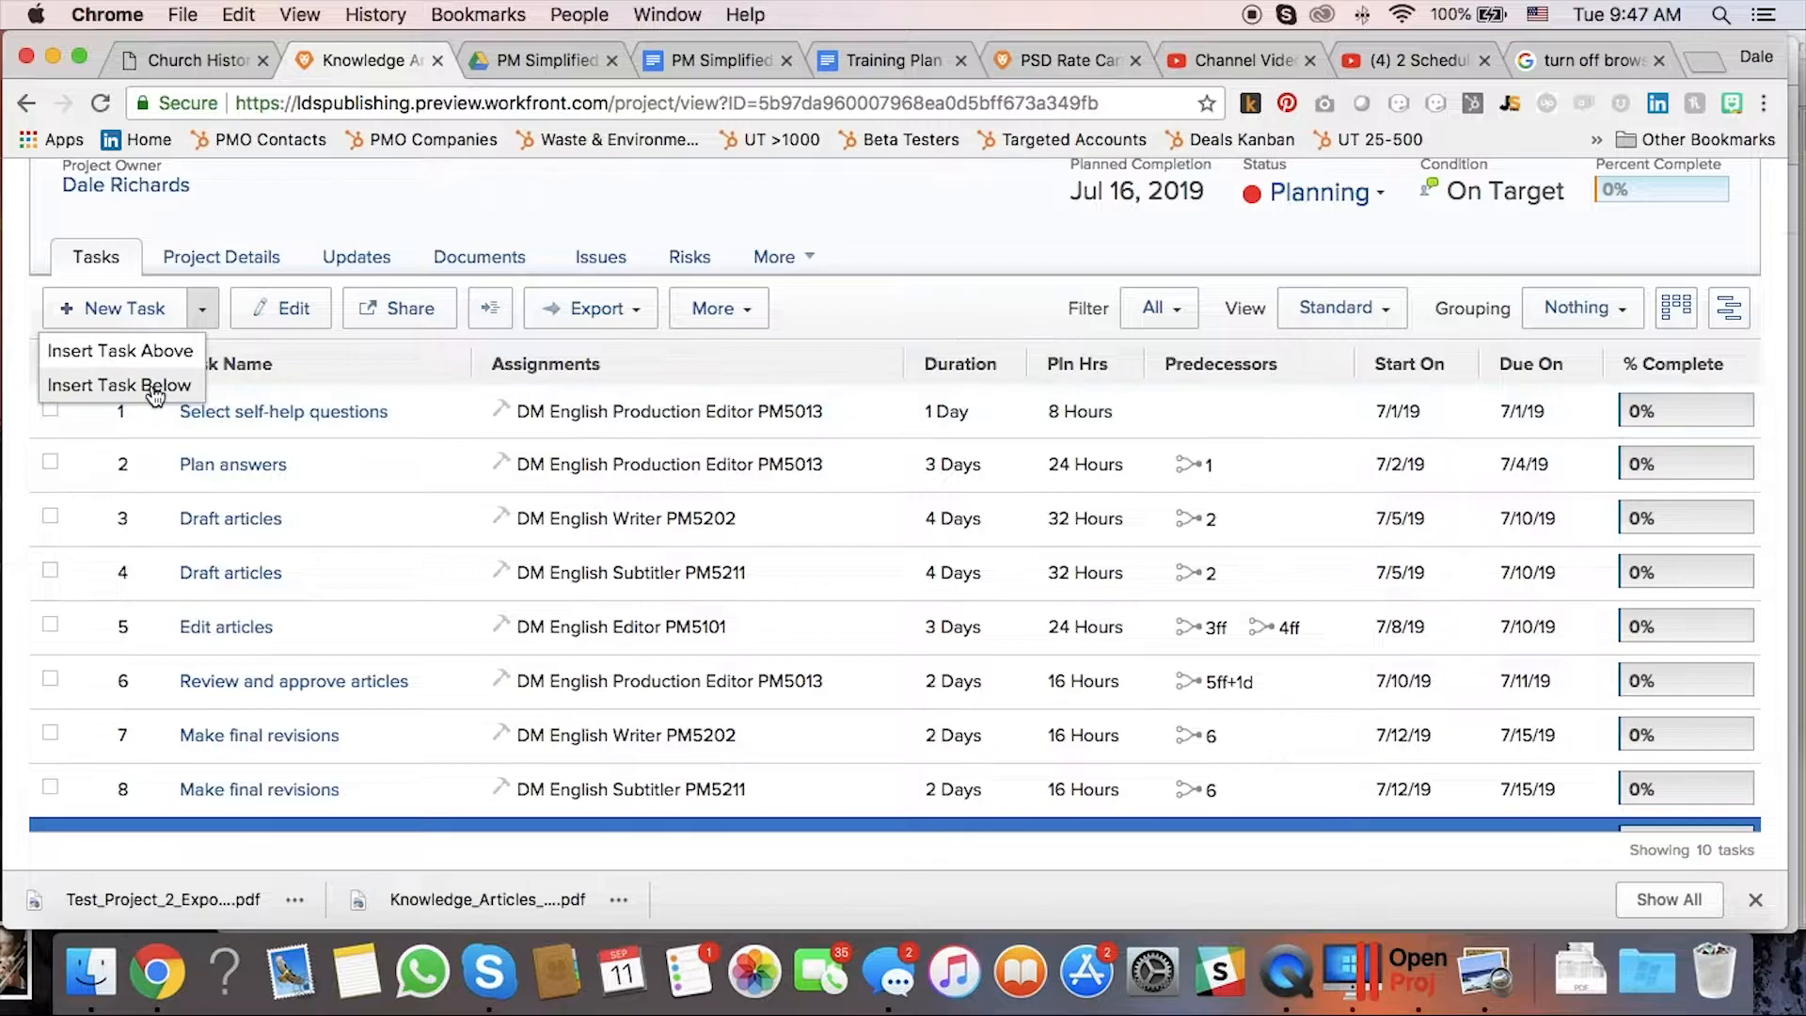
{"action": "left_click", "coordinate": [155, 387]}
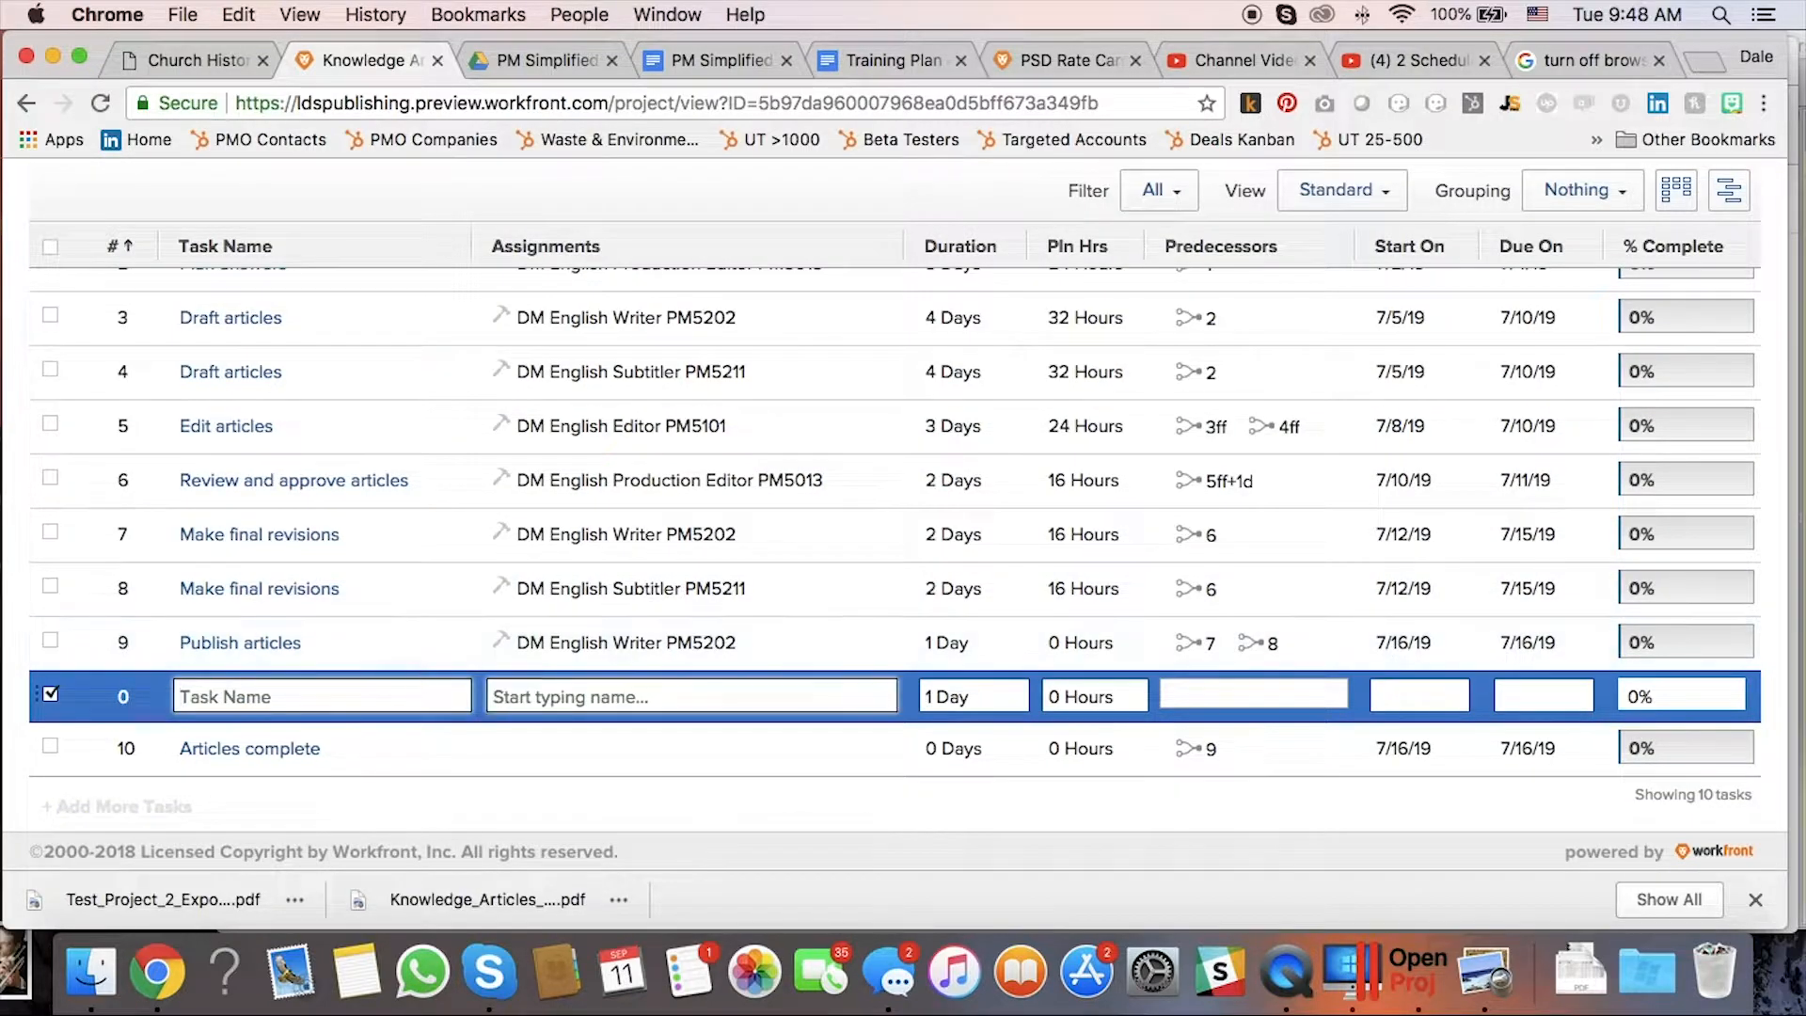
{"action": "type", "text": "Project Management"}
Assign the BO Project Manager PG1002 role, with 10d duration and 10.5 planned hours.
{"action": "left_click", "coordinate": [587, 697]}
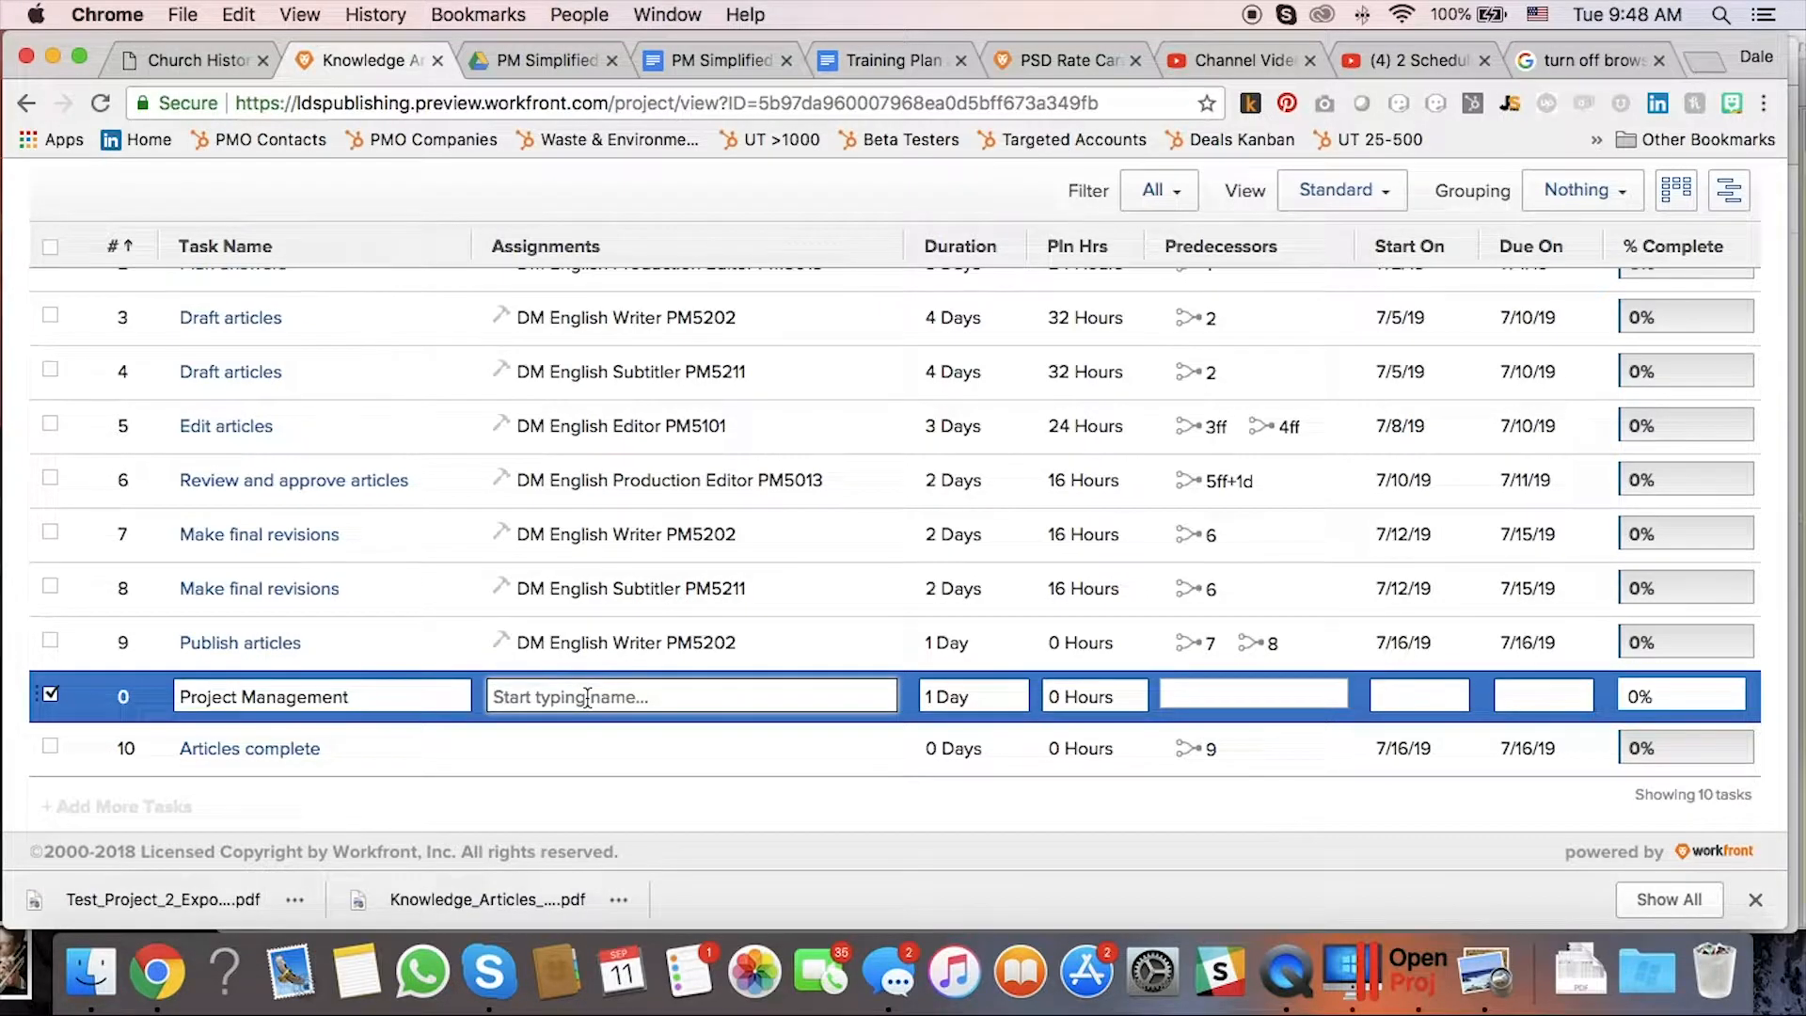
{"action": "type", "text": "P"}
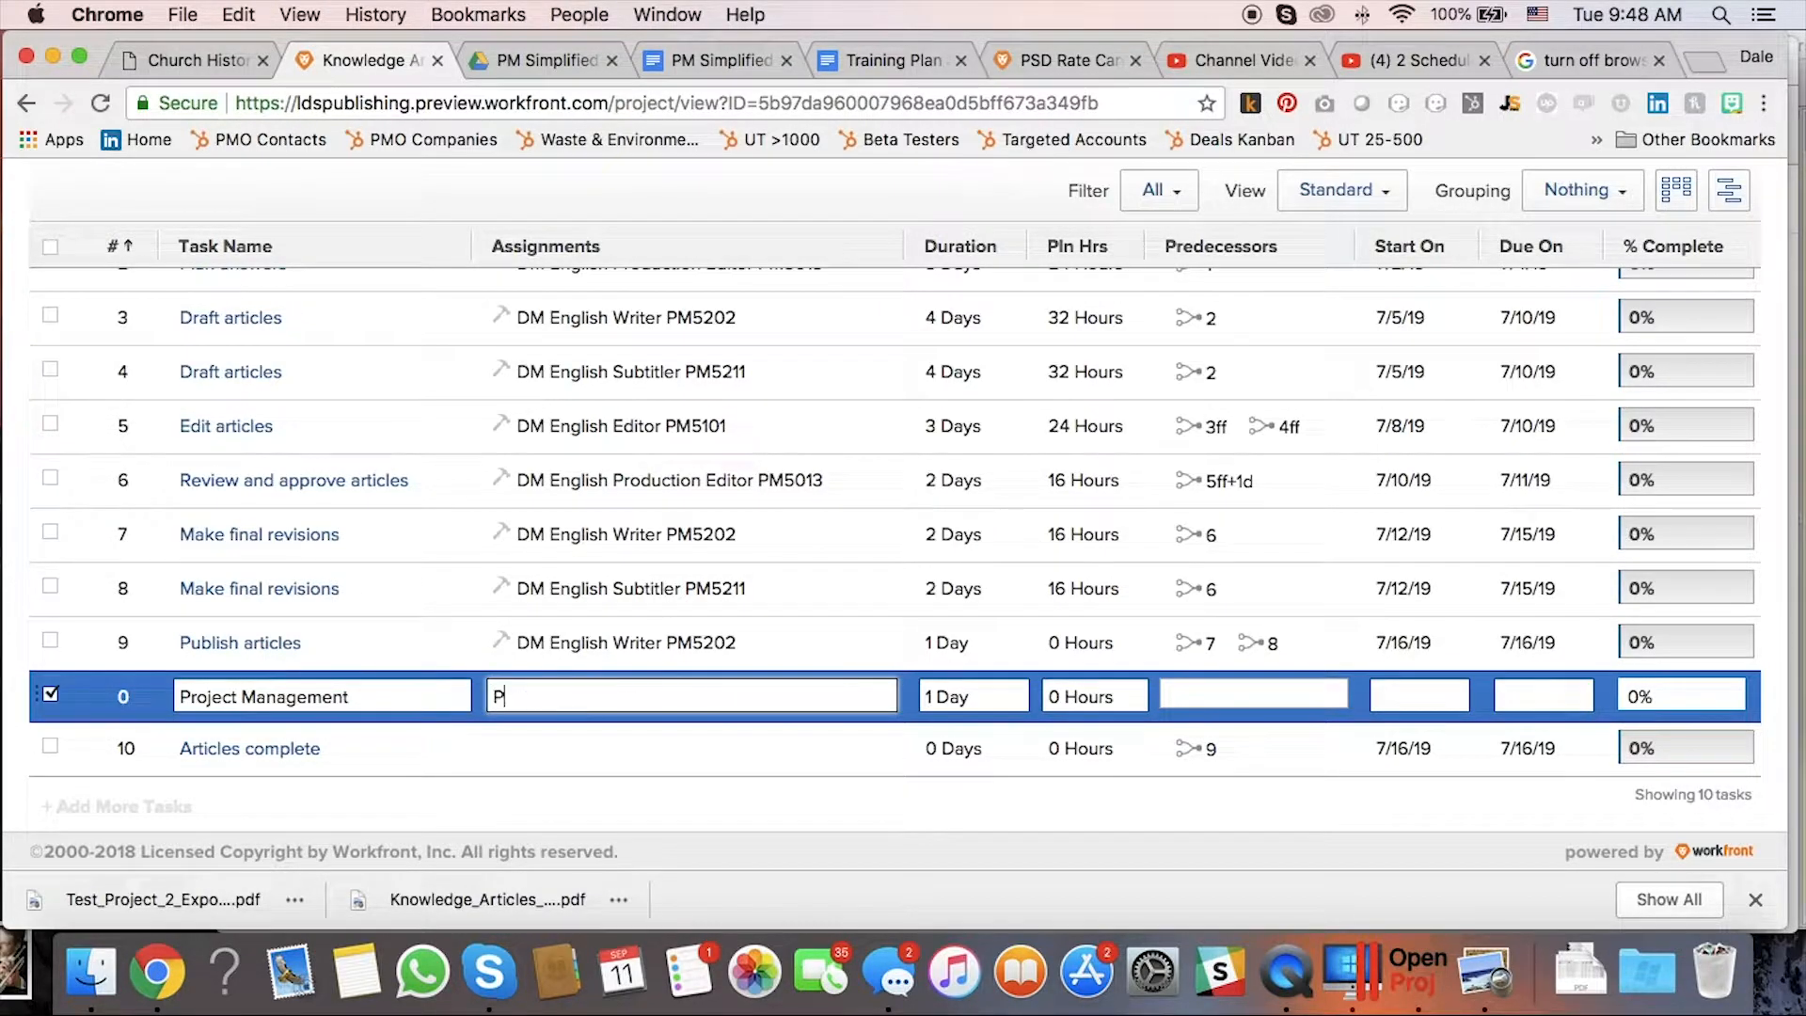
{"action": "type", "text": "G1002"}
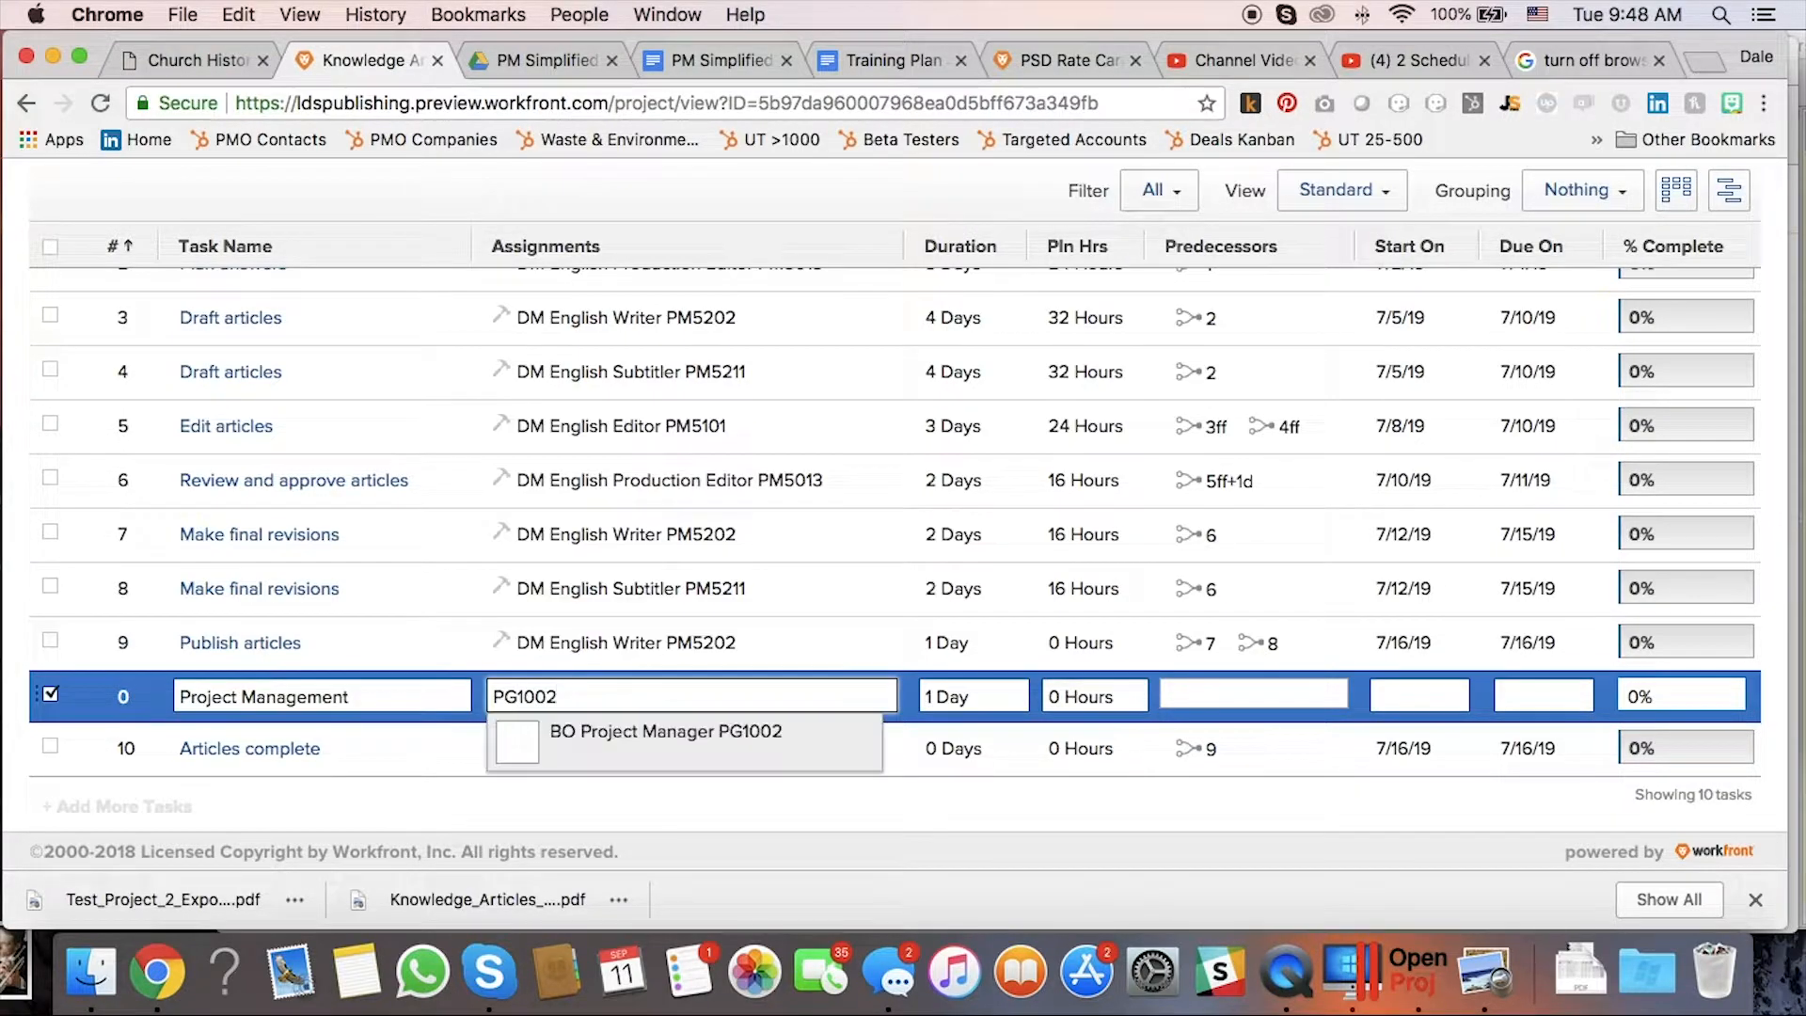
{"action": "left_click", "coordinate": [673, 748]}
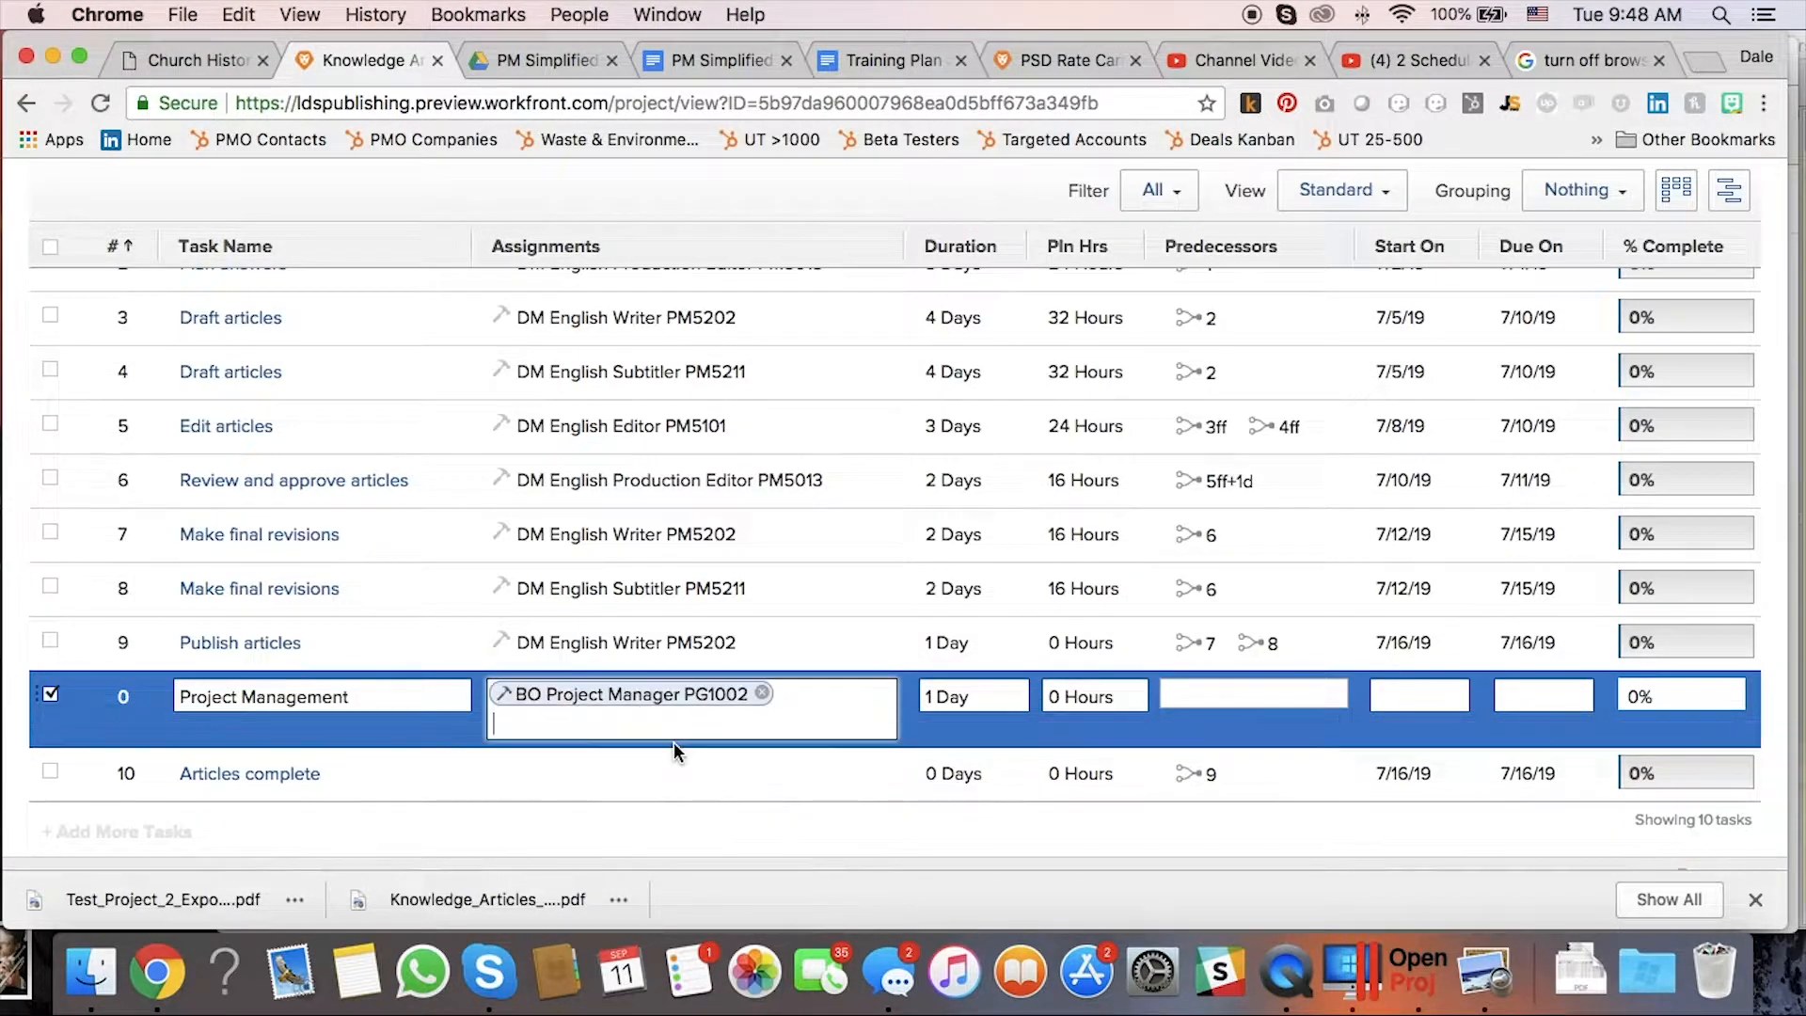
{"action": "left_click", "coordinate": [1008, 698]}
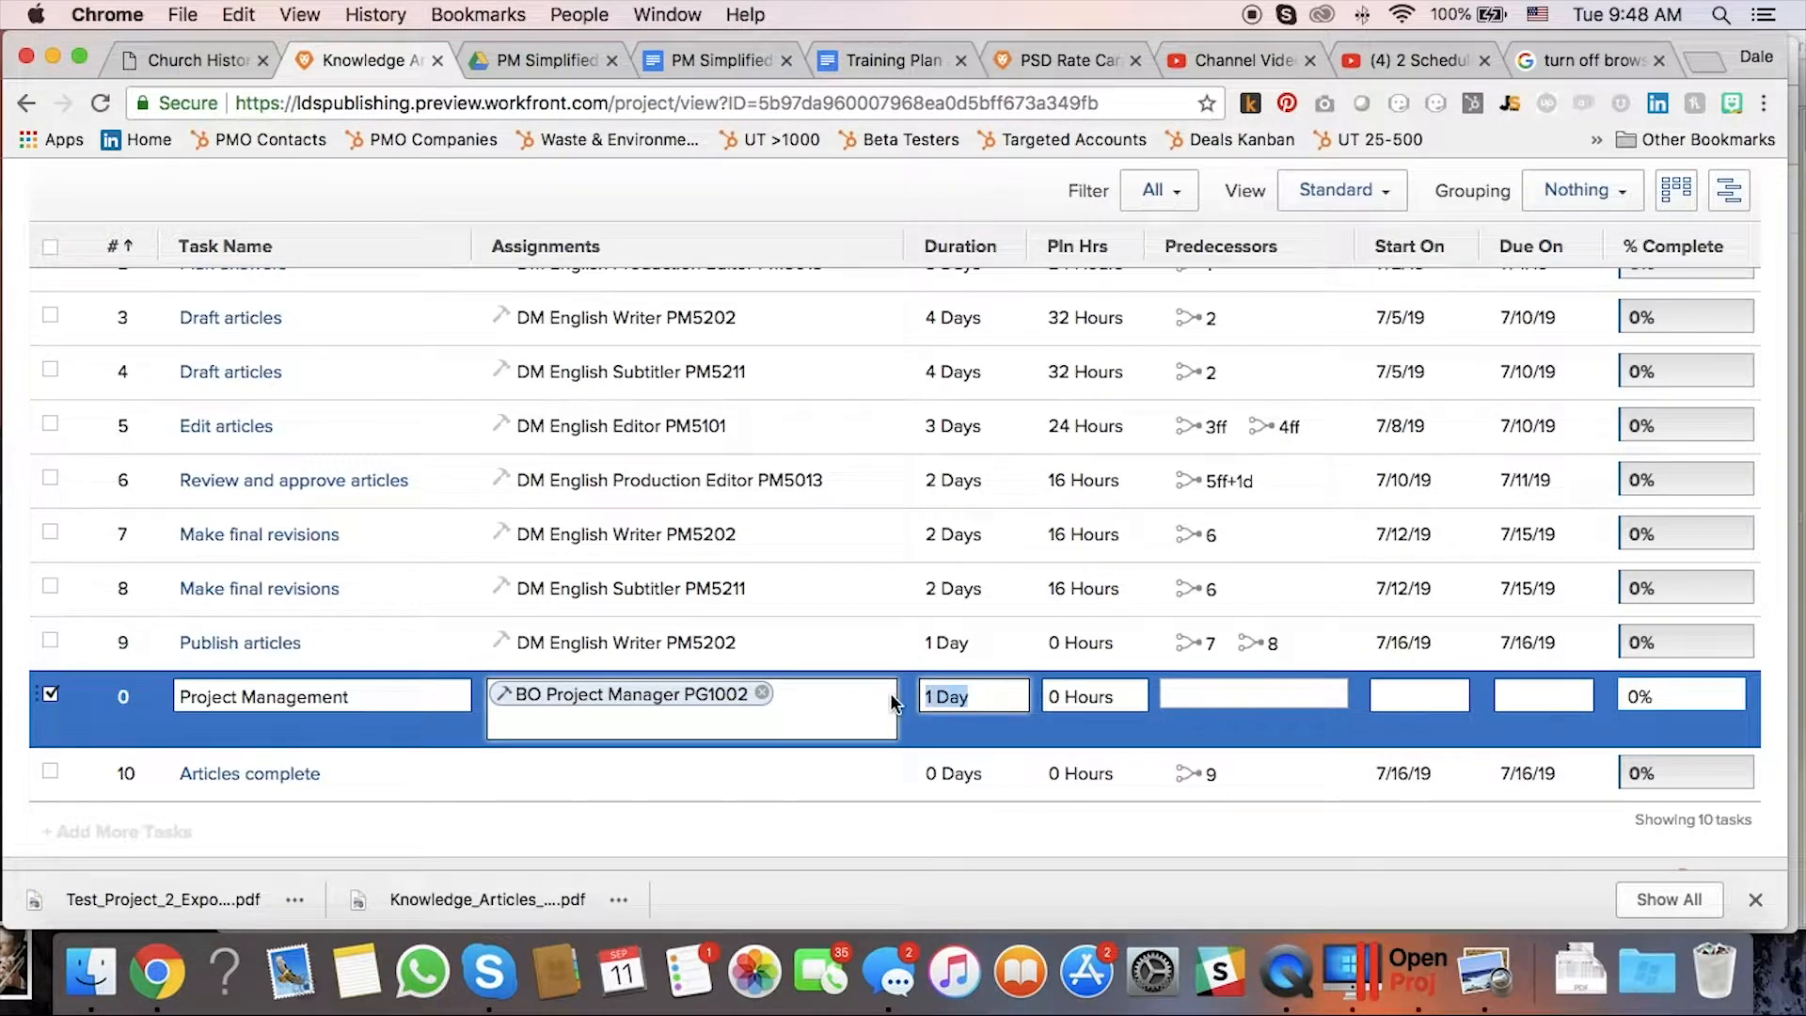
{"action": "type", "text": "10d"}
{"action": "key", "text": "Tab"}
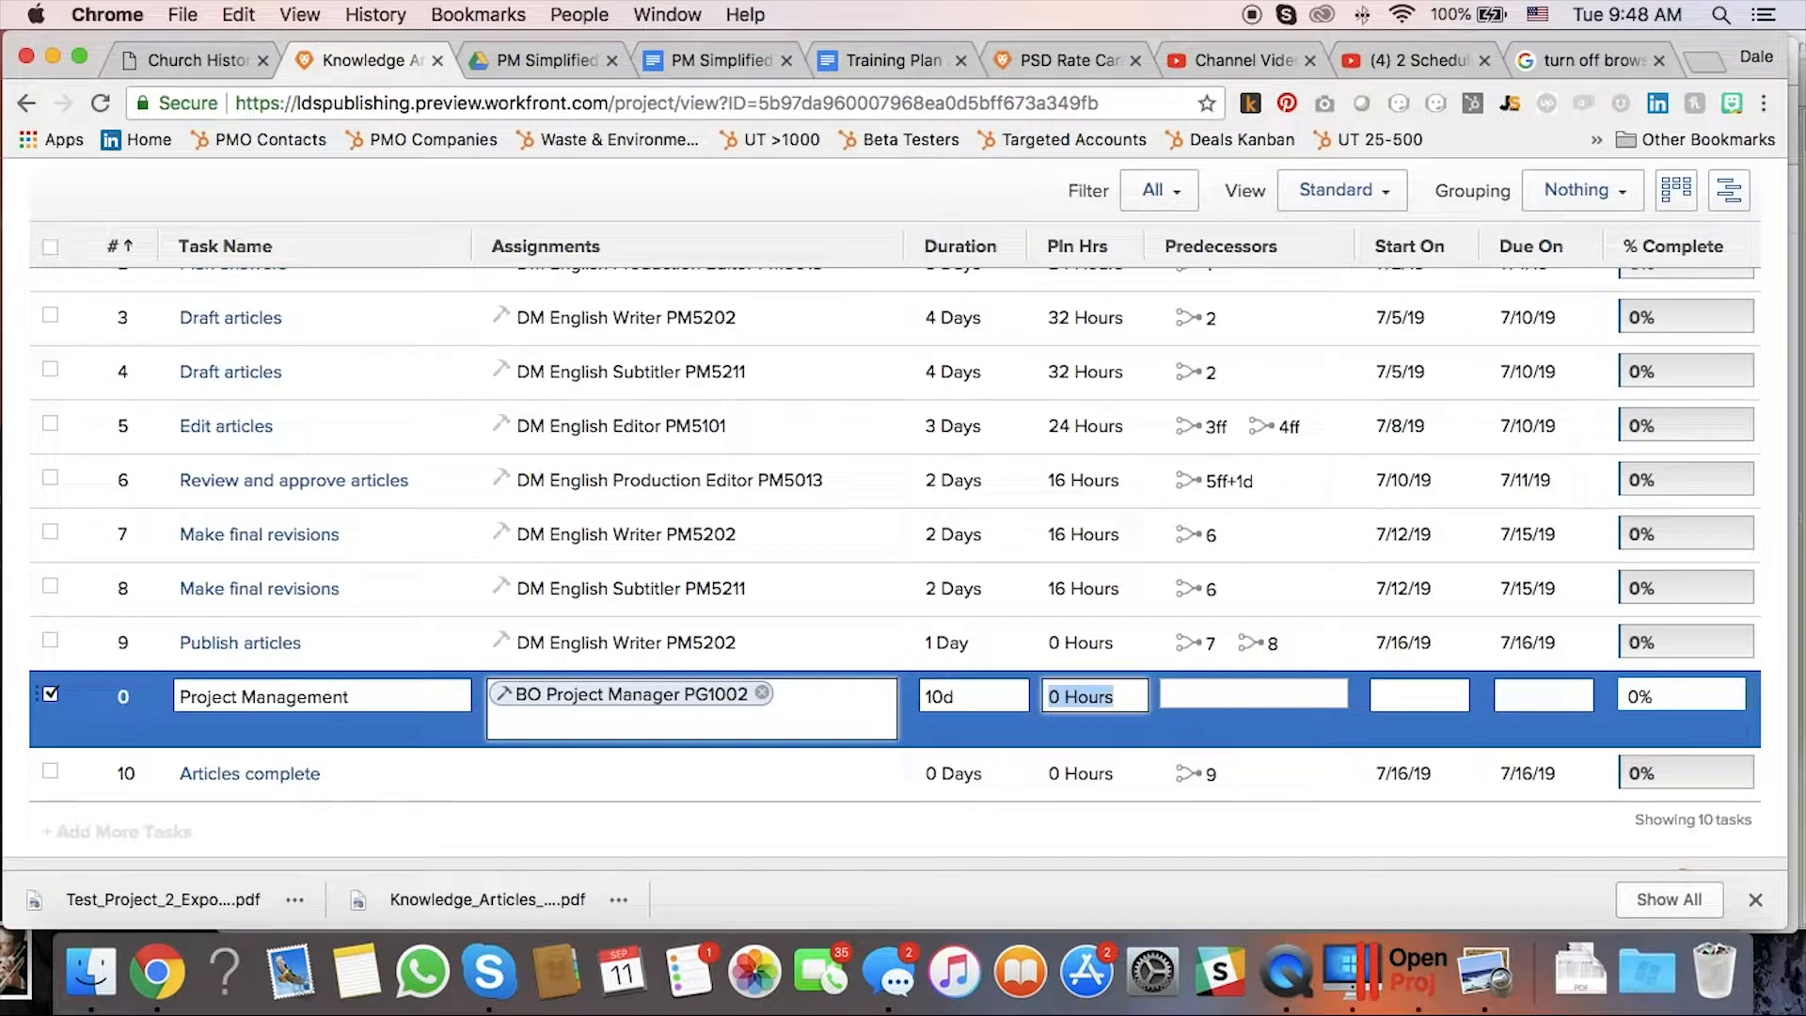
{"action": "type", "text": "10.5 hours"}
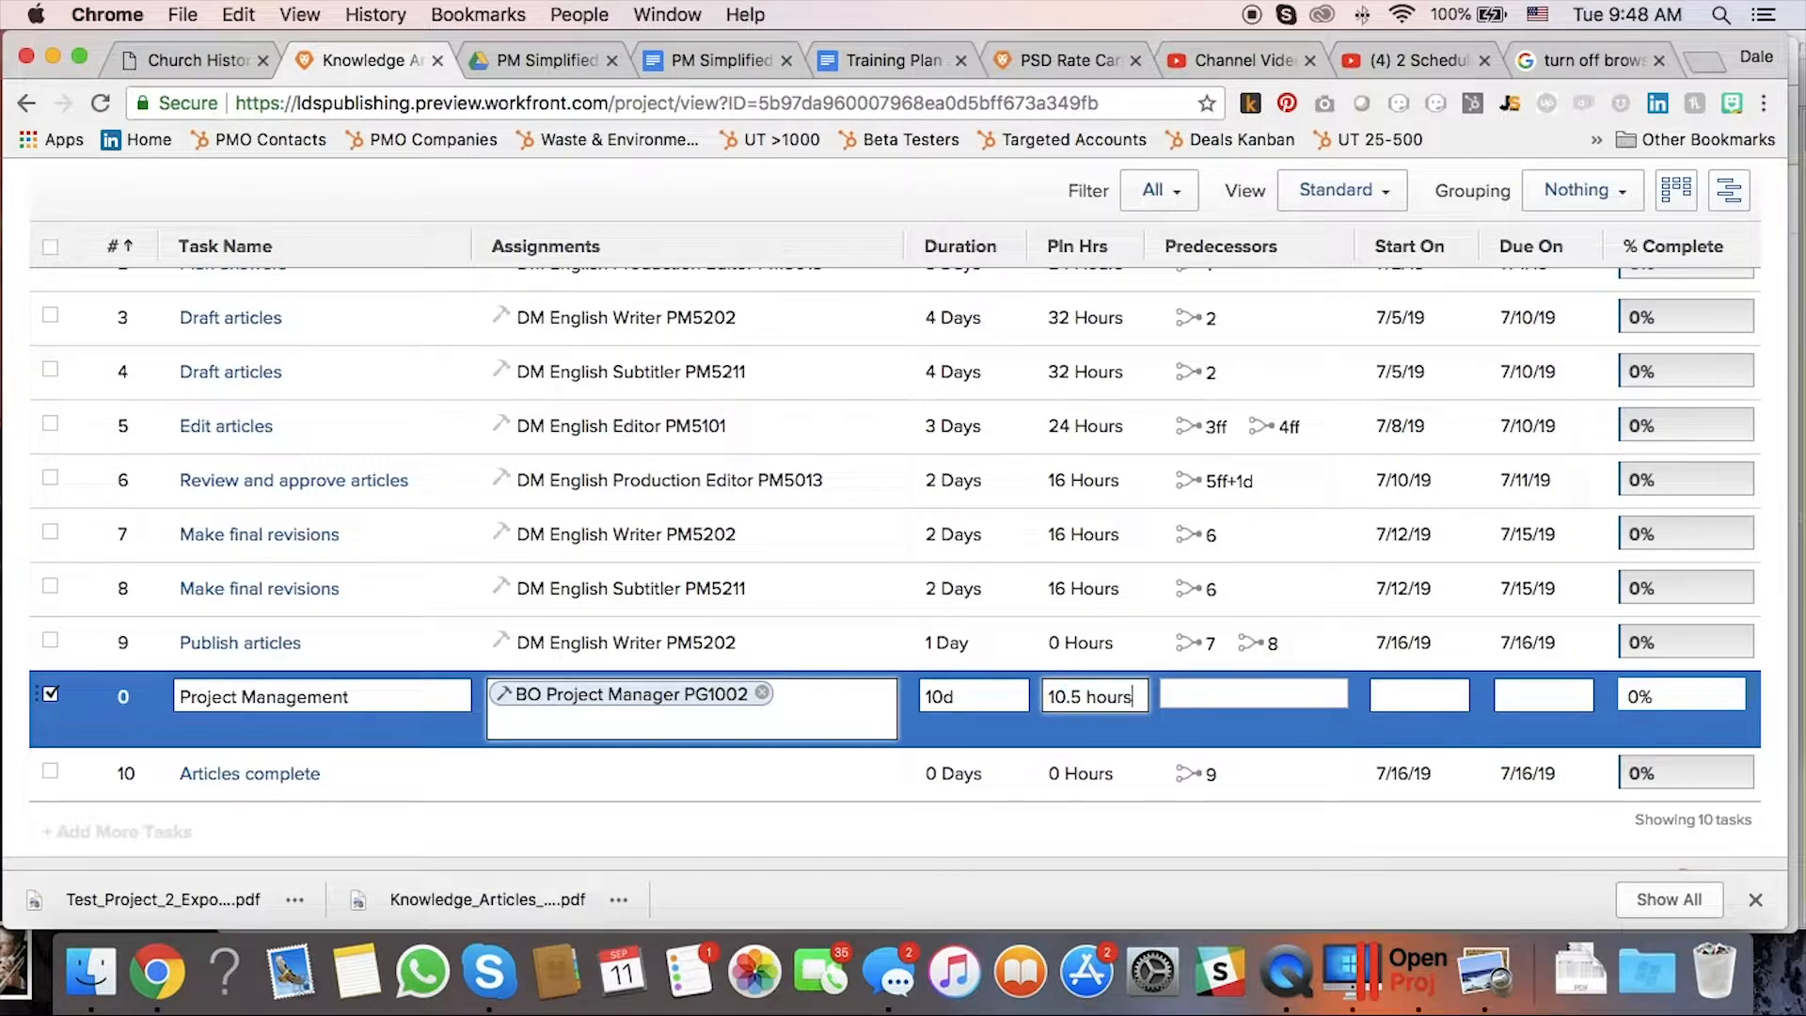
{"action": "key", "text": "Return"}
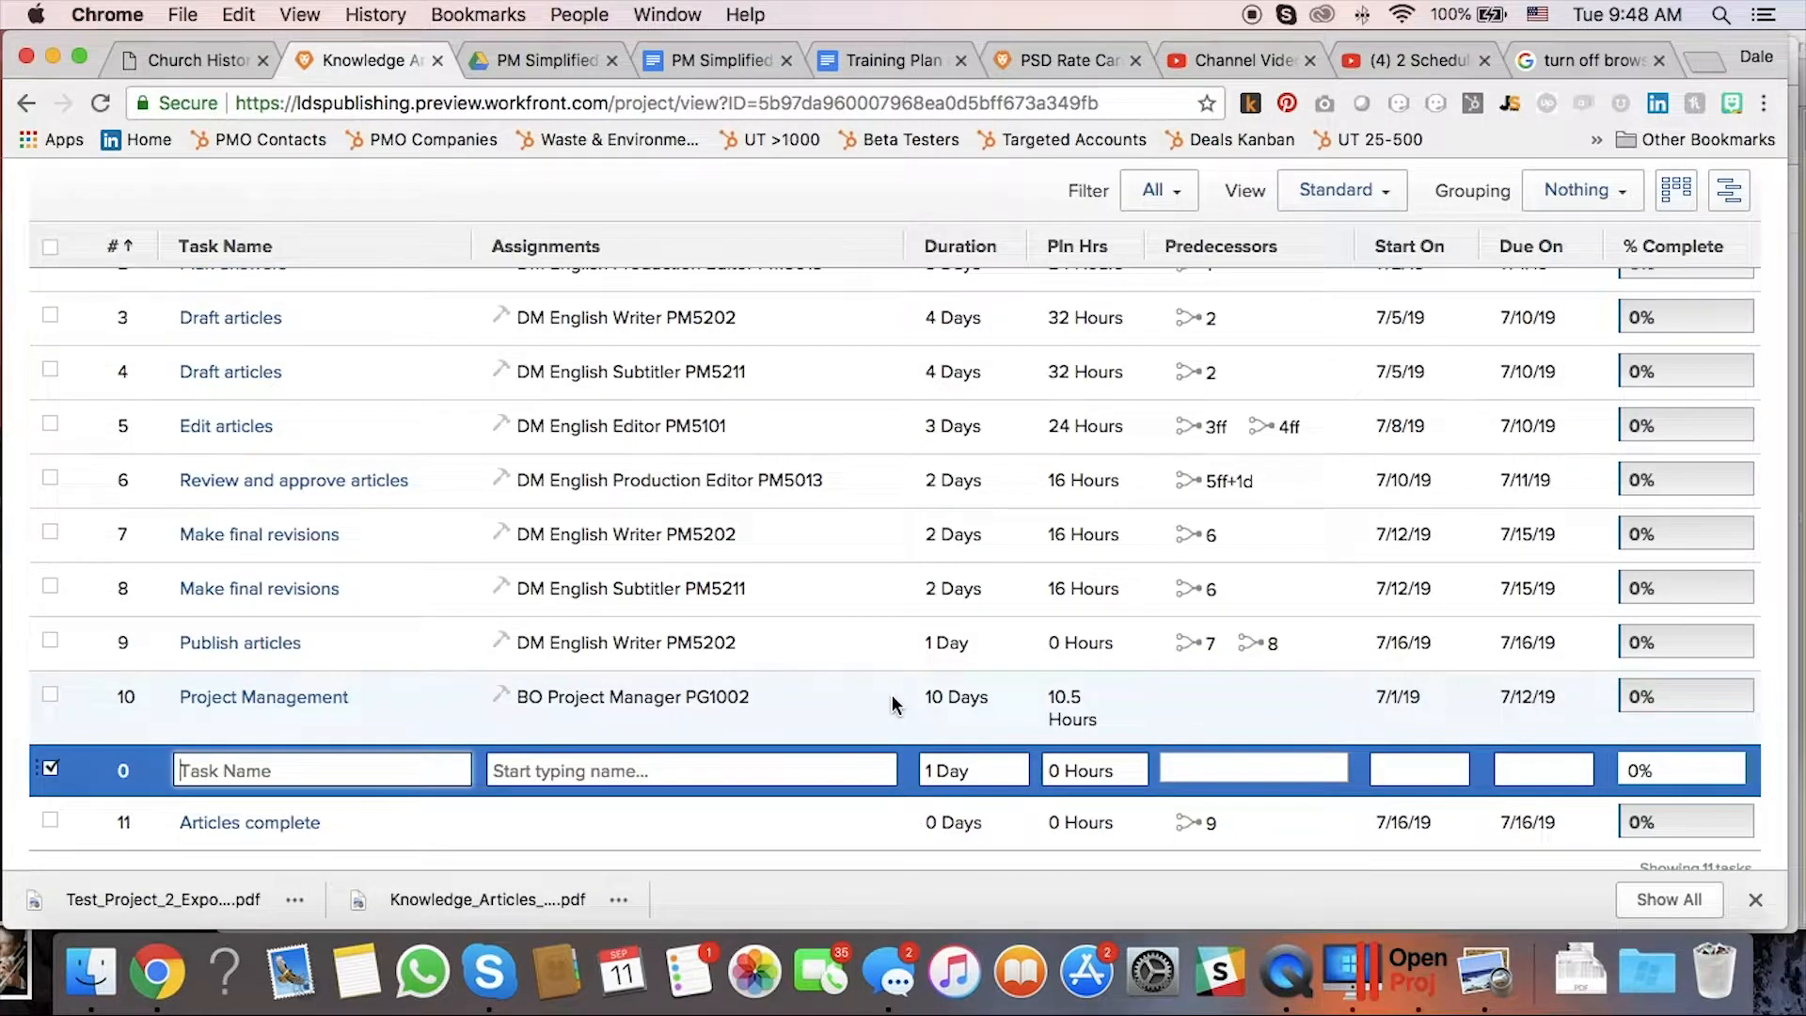
With the Gantt chart shown, change the Project Management duration to 12d, ending 7/16/19.
{"action": "left_click", "coordinate": [1724, 192]}
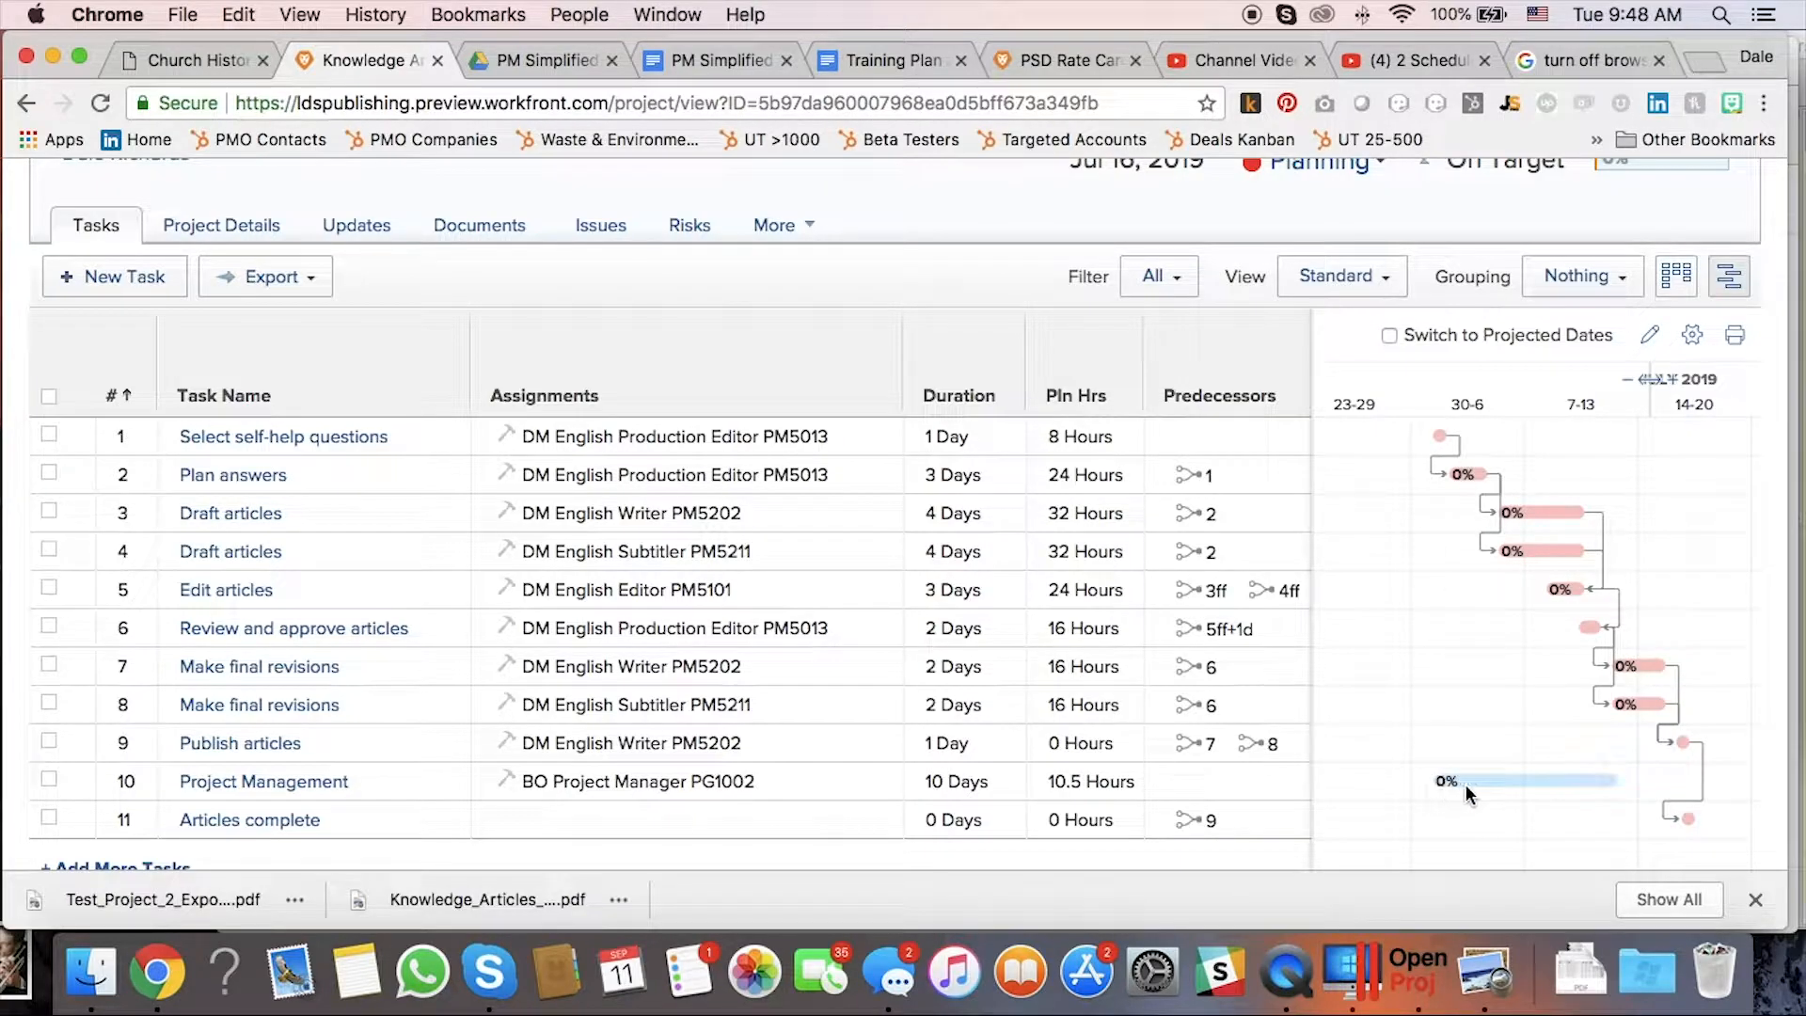
{"action": "left_click", "coordinate": [935, 790]}
{"action": "double_click", "coordinate": [936, 795]}
{"action": "type", "text": "16"}
{"action": "key", "text": "Return"}
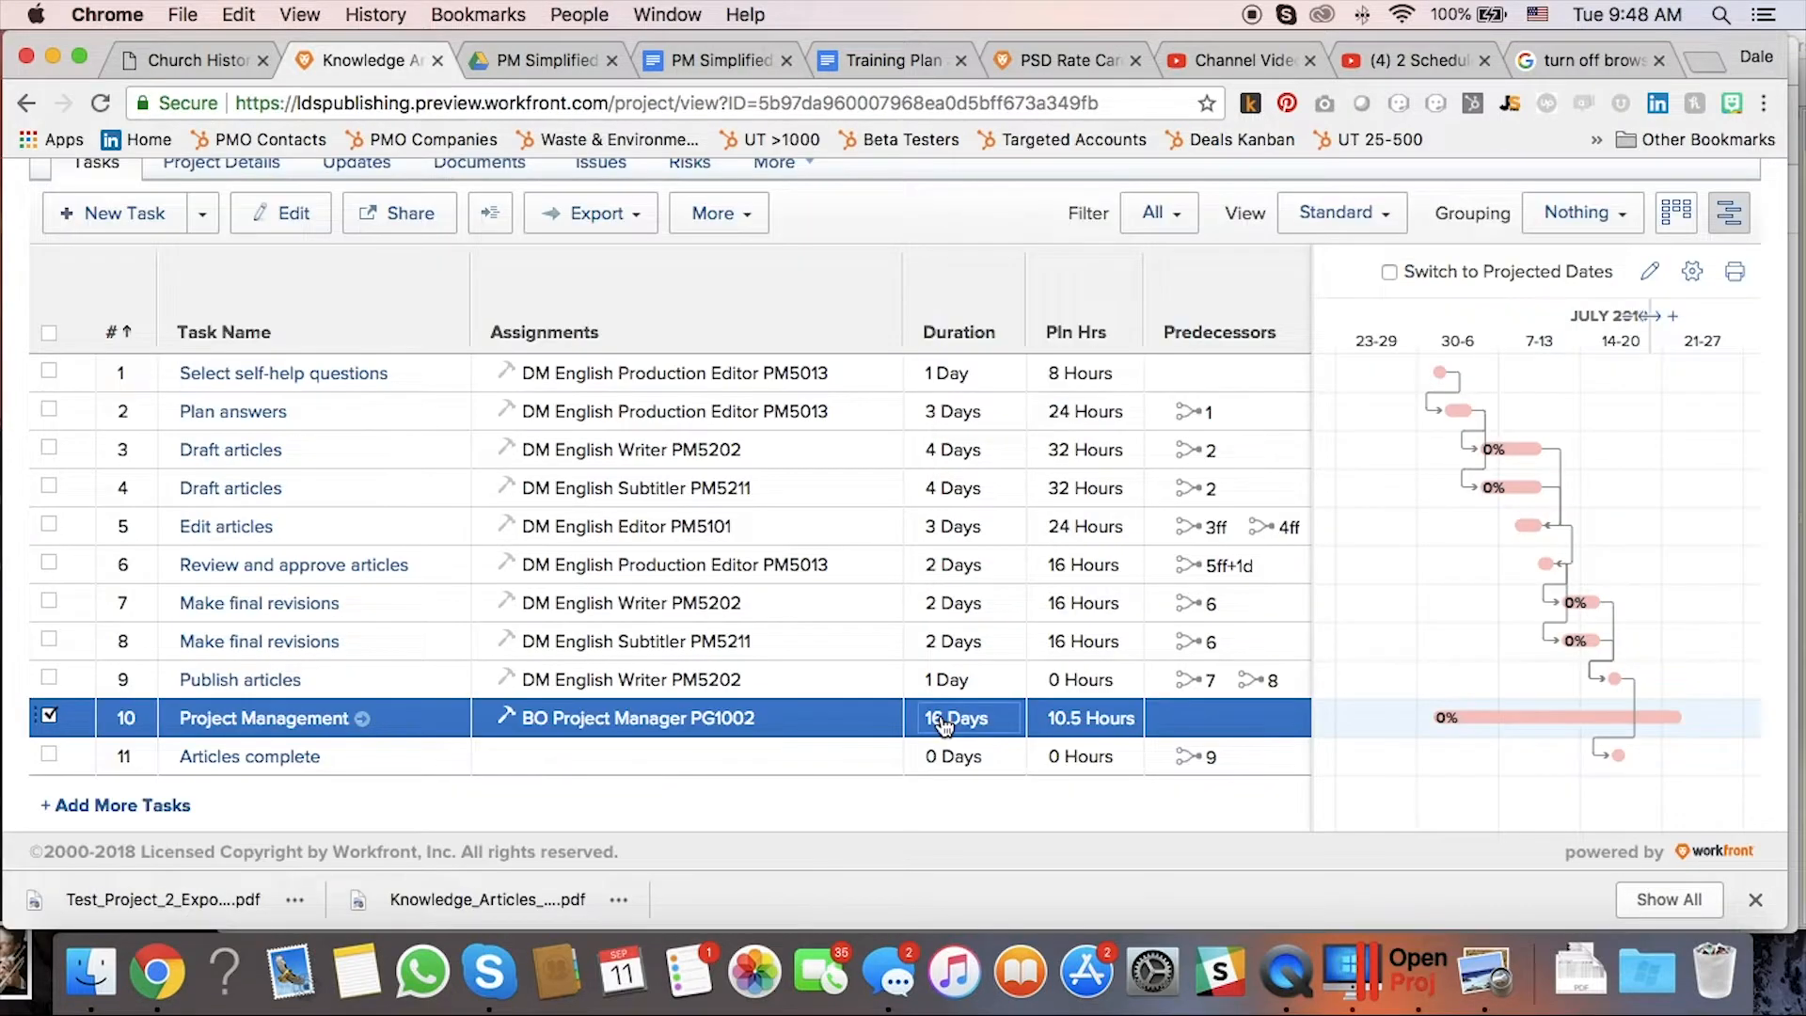
{"action": "left_click", "coordinate": [971, 724]}
{"action": "type", "text": "12"}
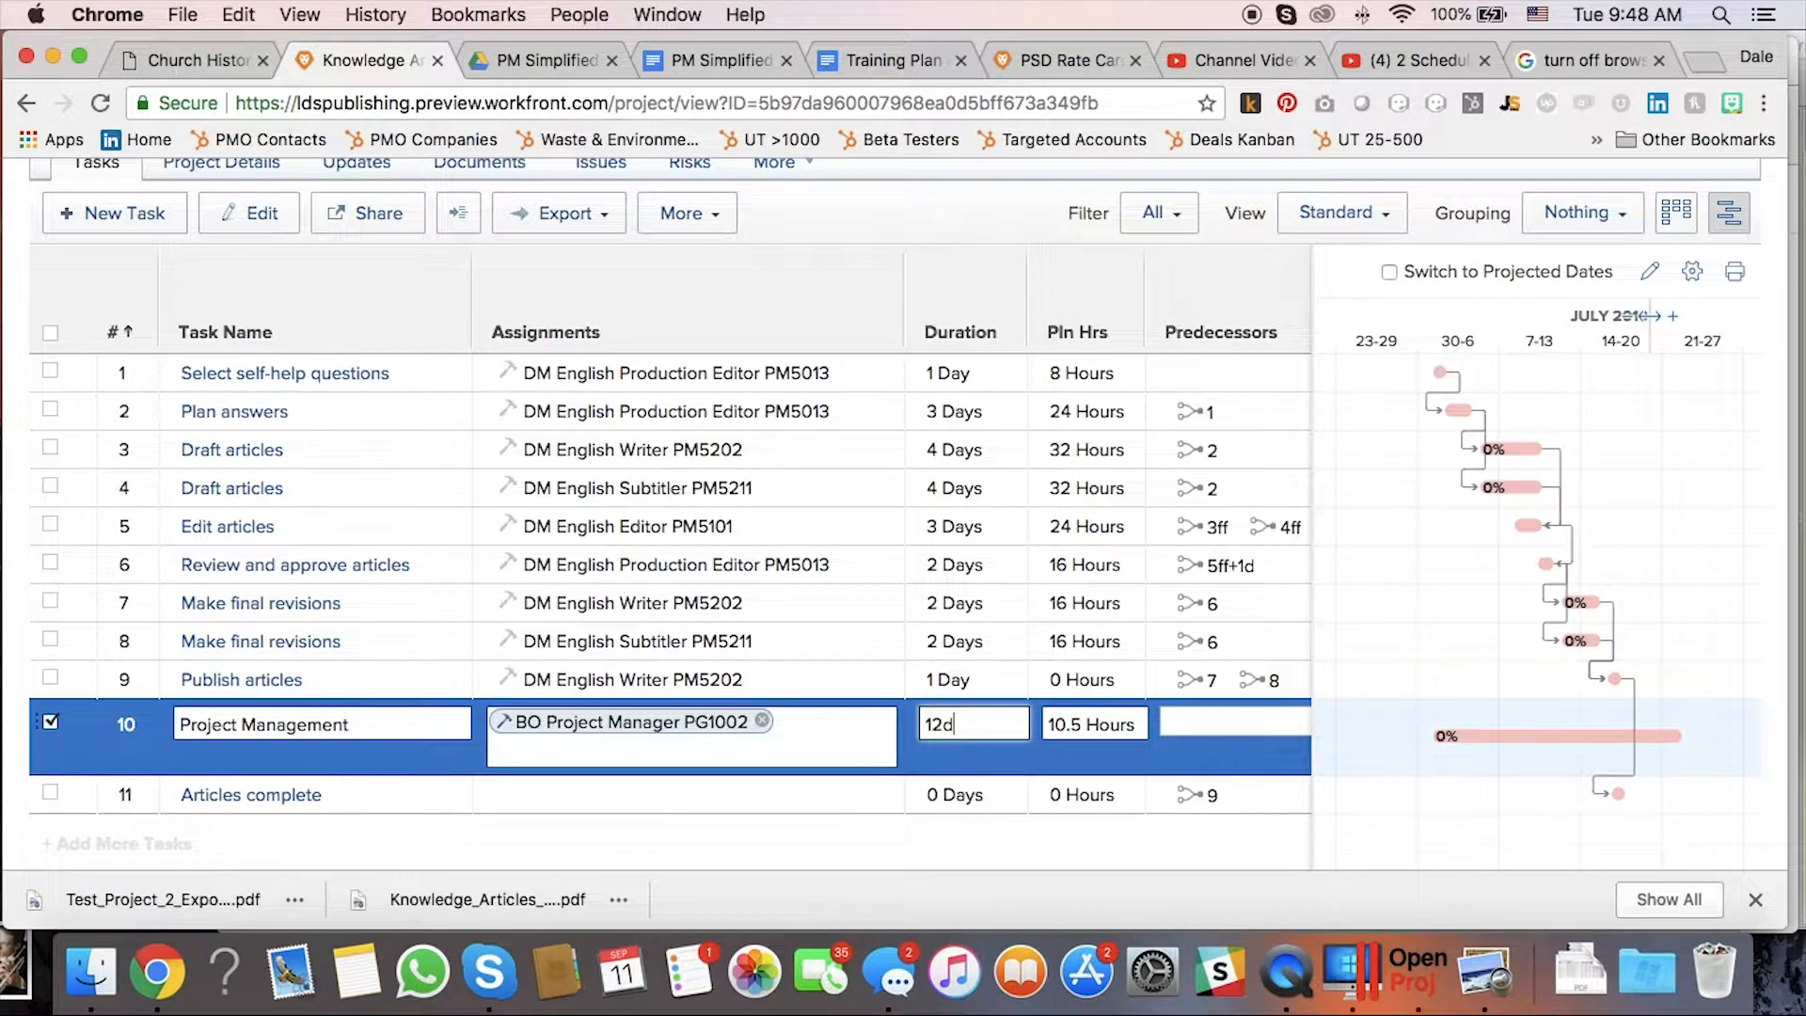
{"action": "type", "text": "d"}
{"action": "key", "text": "Return"}
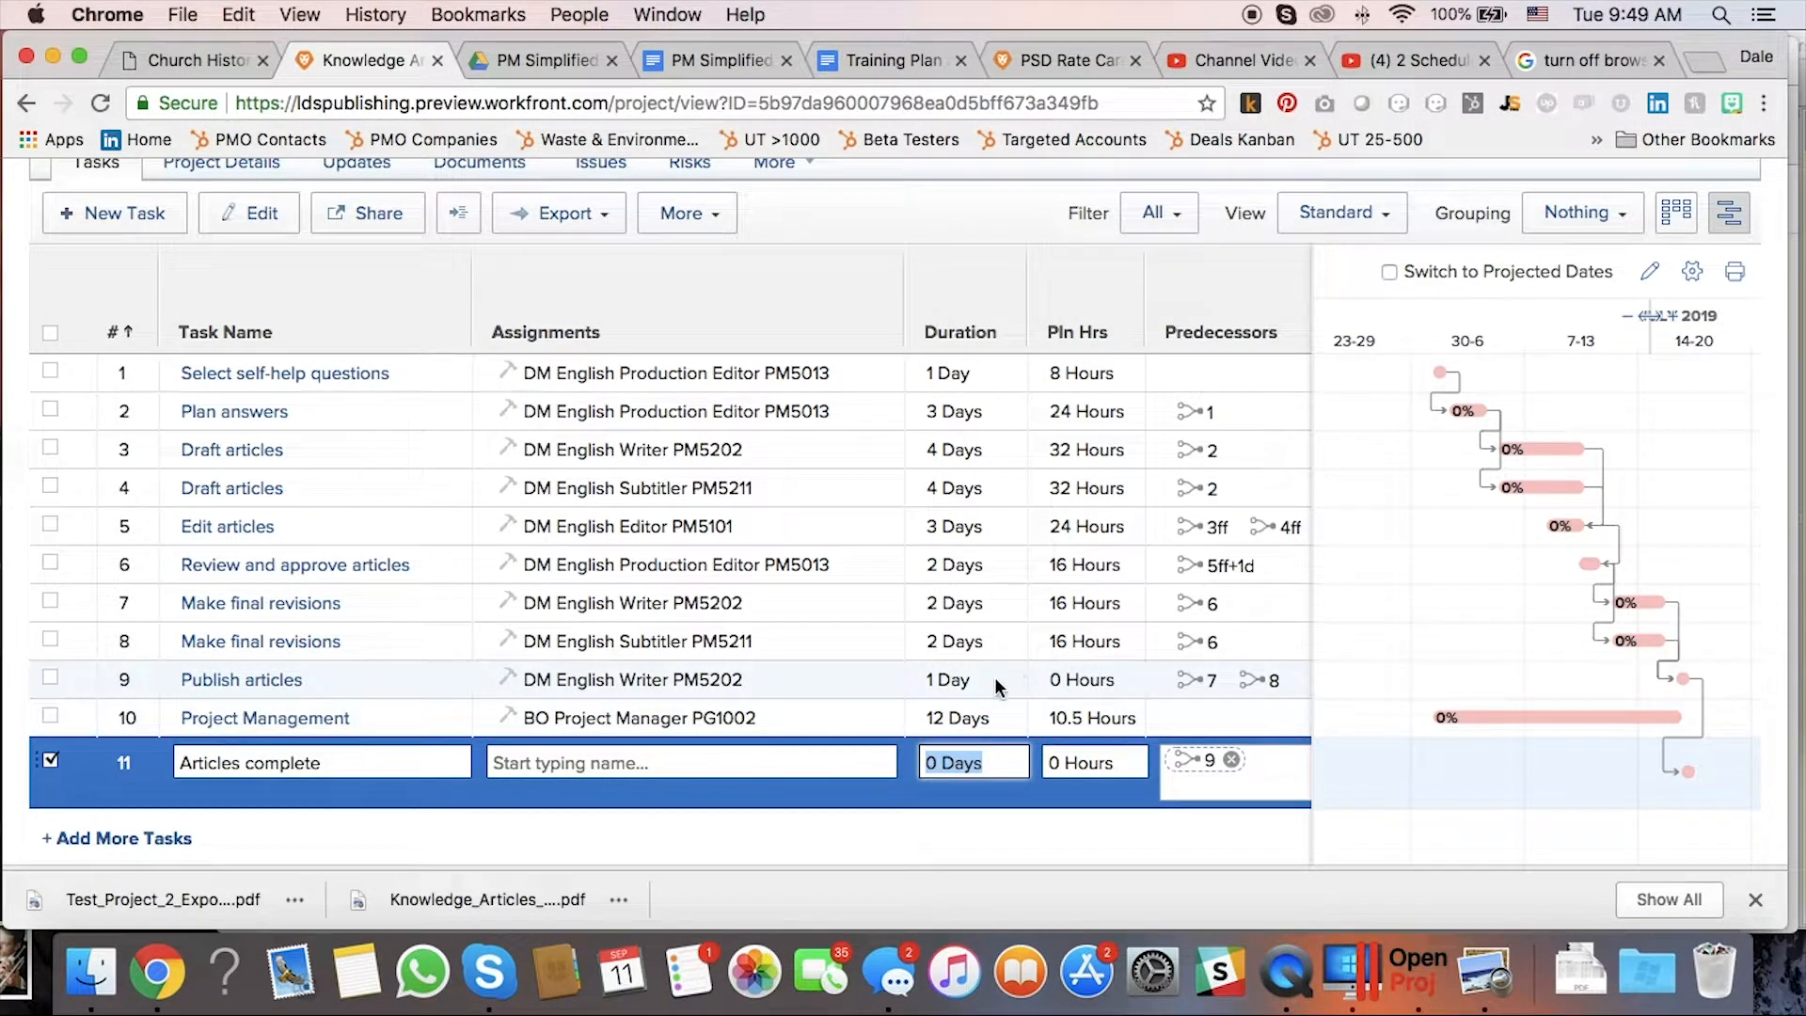
{"action": "scroll", "coordinate": [996, 687], "scroll_direction": "right", "scroll_amount": 5}
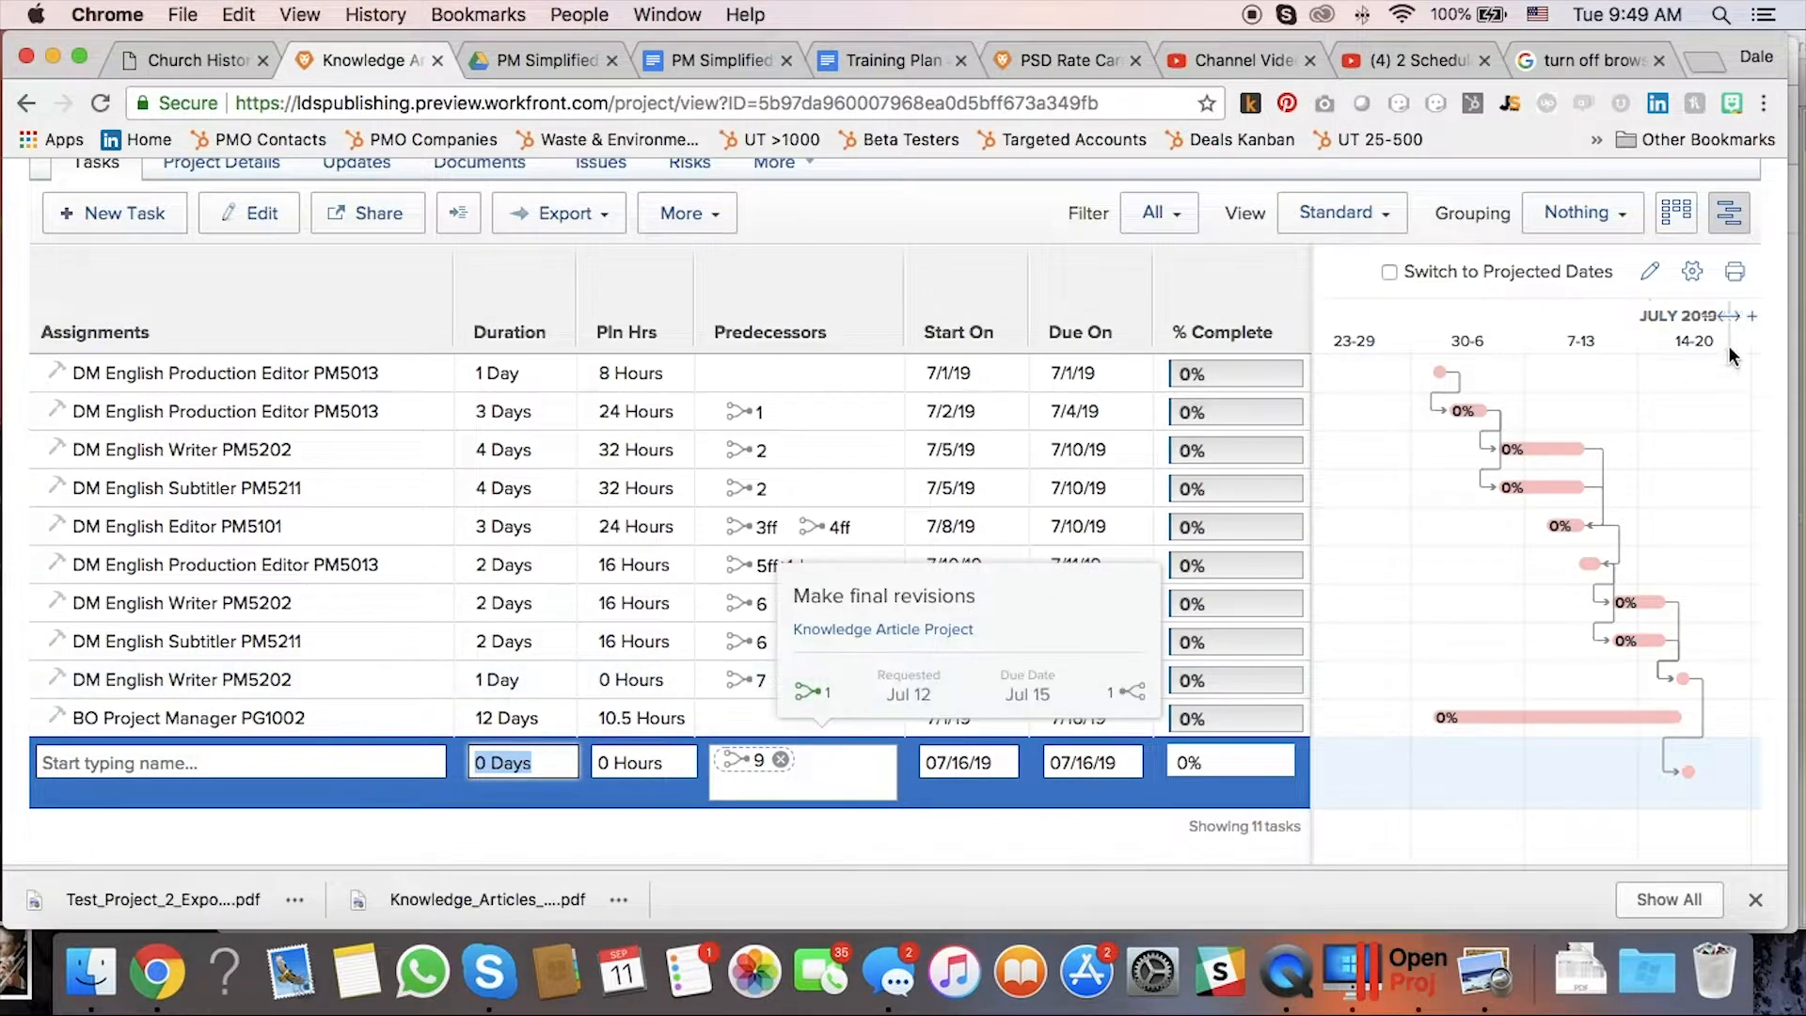
{"action": "left_click", "coordinate": [1728, 213]}
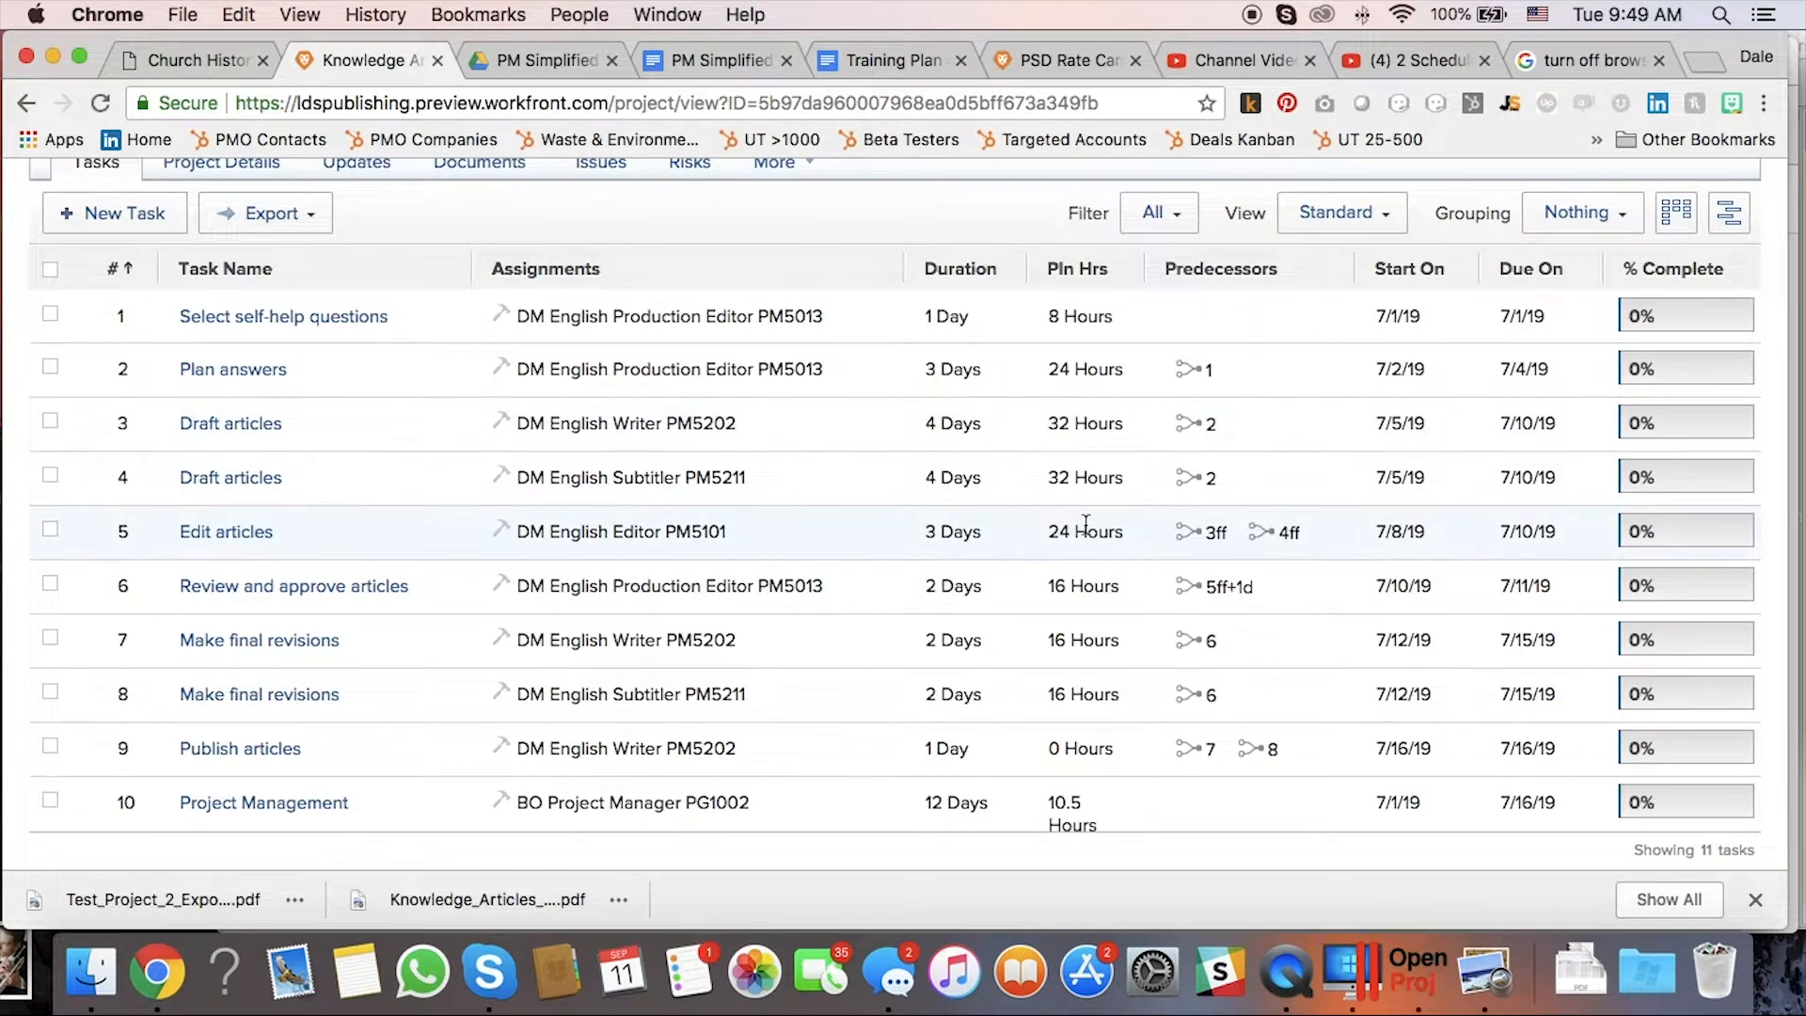
{"action": "scroll", "coordinate": [1085, 524], "scroll_direction": "up", "scroll_amount": 5}
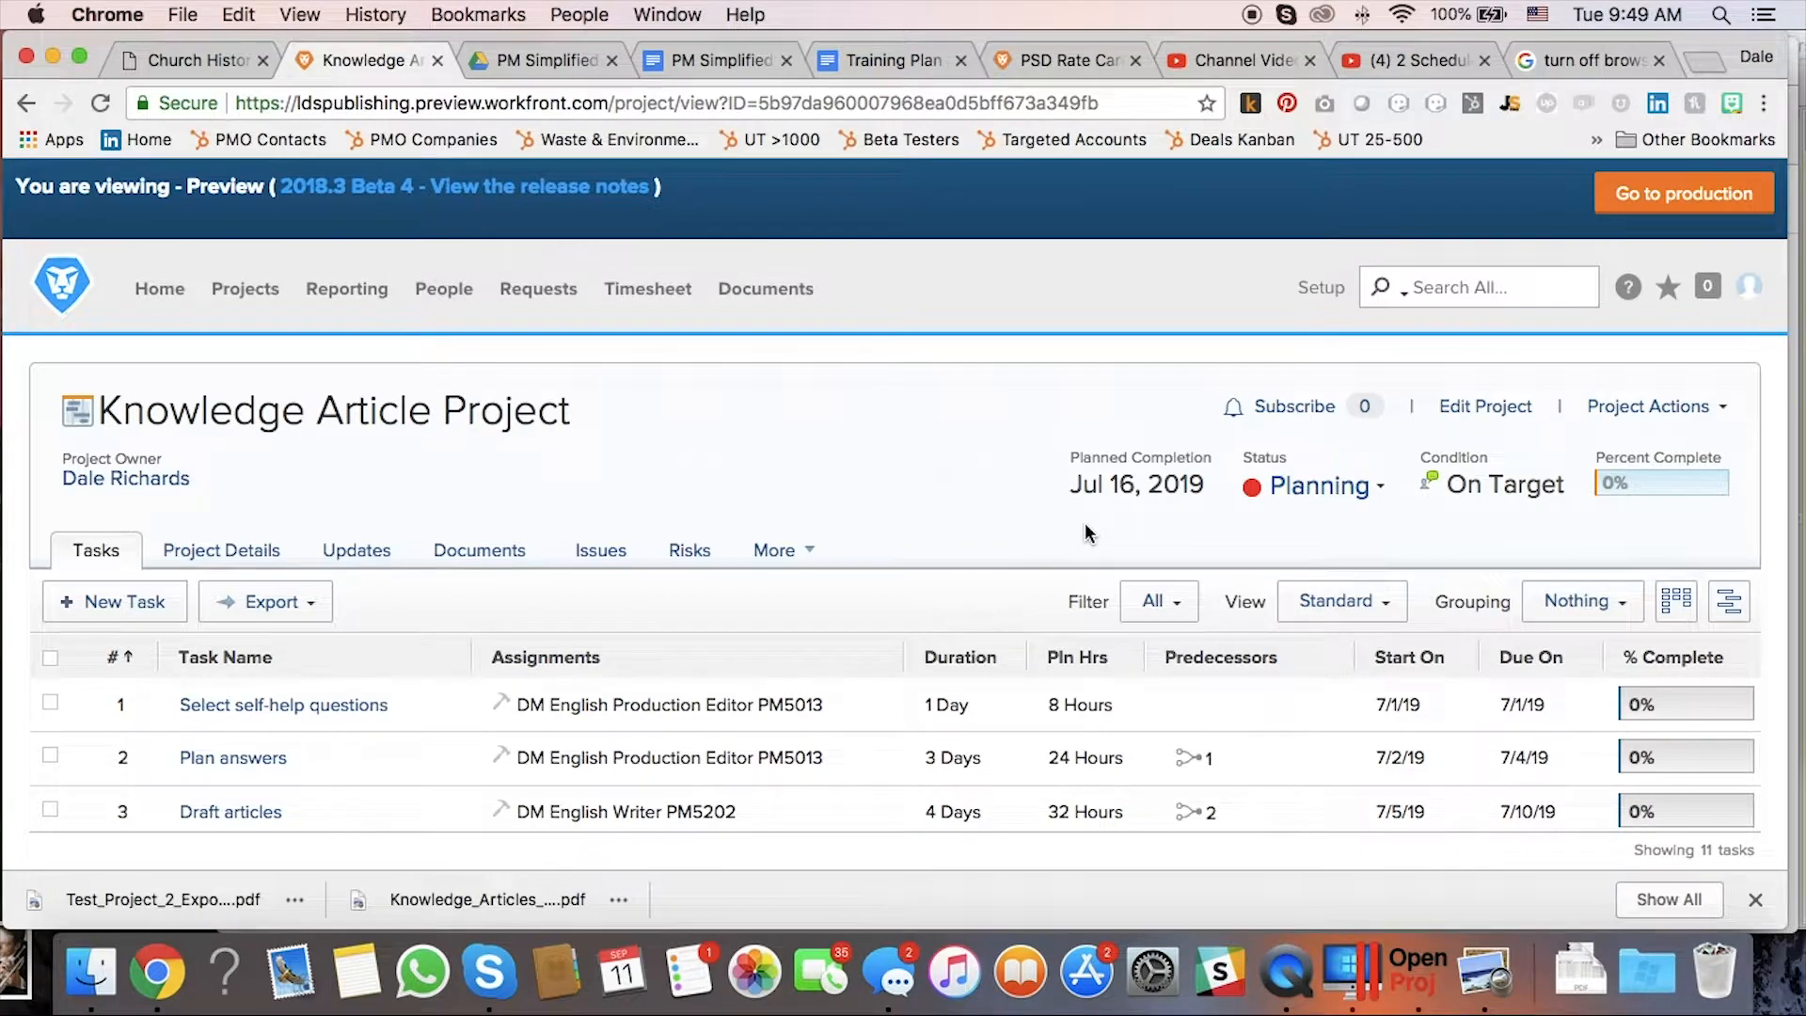
{"action": "scroll", "coordinate": [1085, 524], "scroll_direction": "down", "scroll_amount": 6}
{"action": "scroll", "coordinate": [1116, 522], "scroll_direction": "up", "scroll_amount": 3}
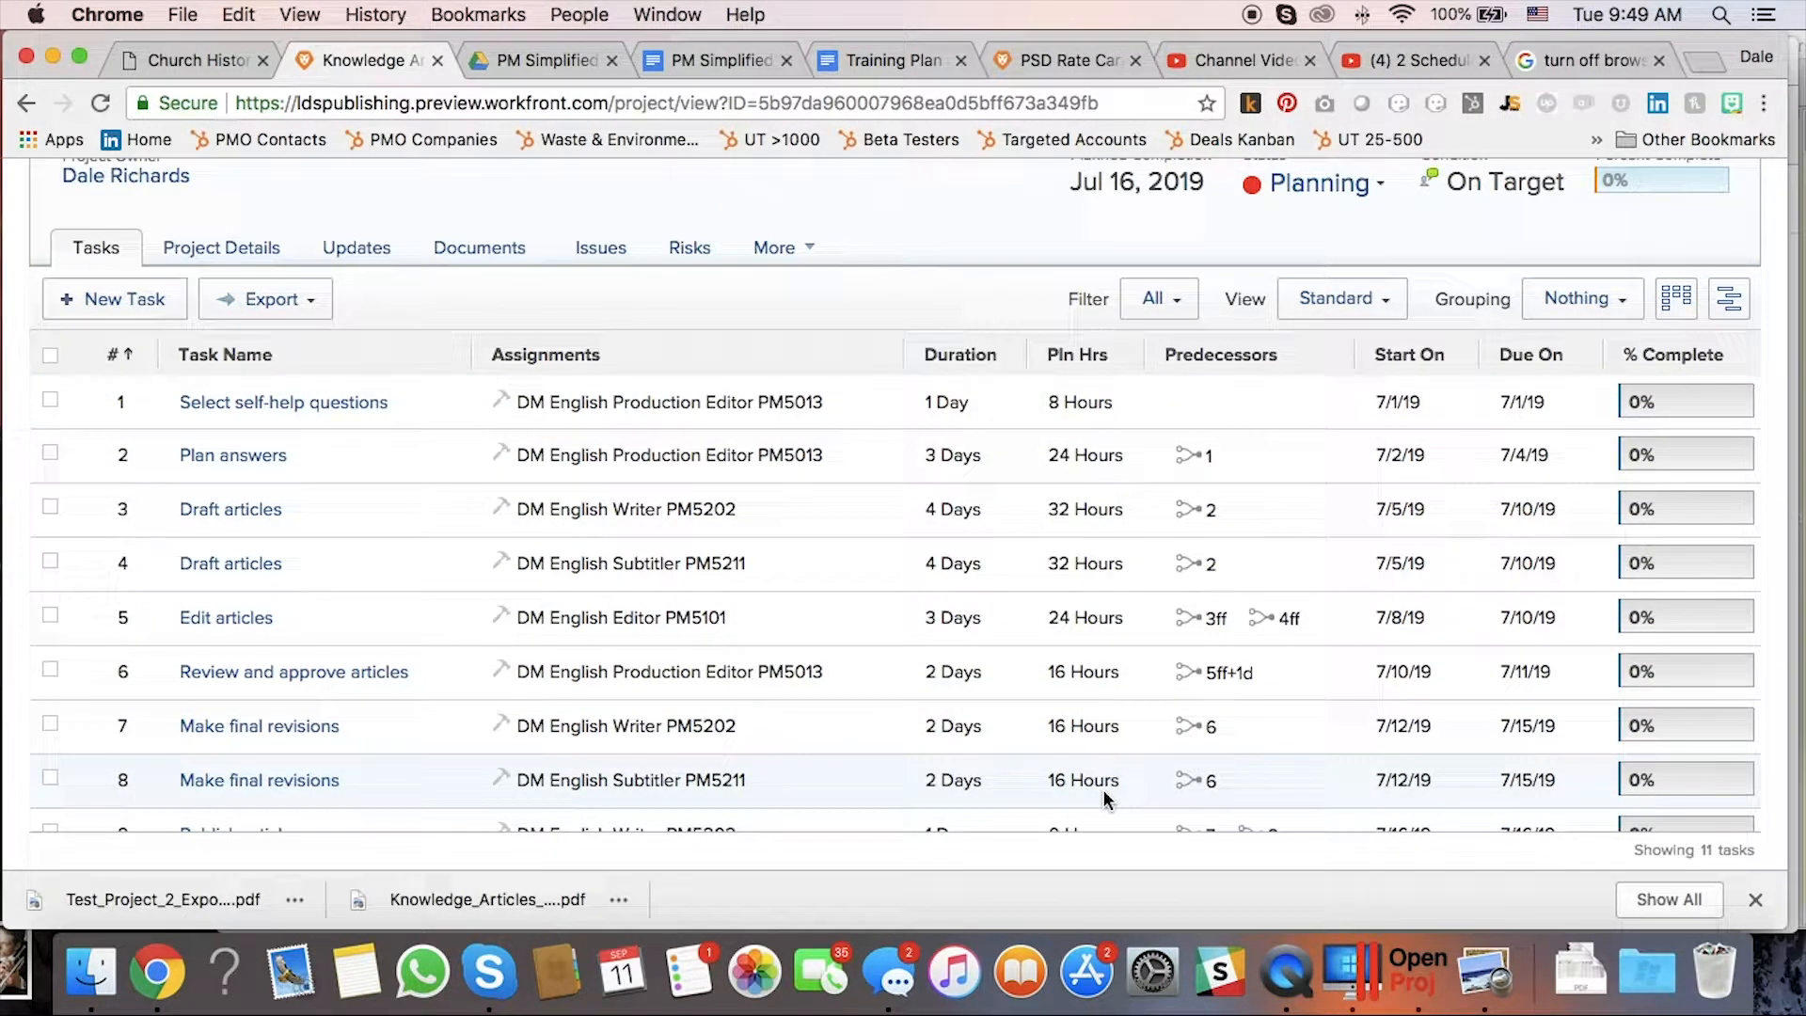
Switch the task list to the Cost Breakdown view and review the planned labor costs.
{"action": "scroll", "coordinate": [1102, 788], "scroll_direction": "up", "scroll_amount": 3}
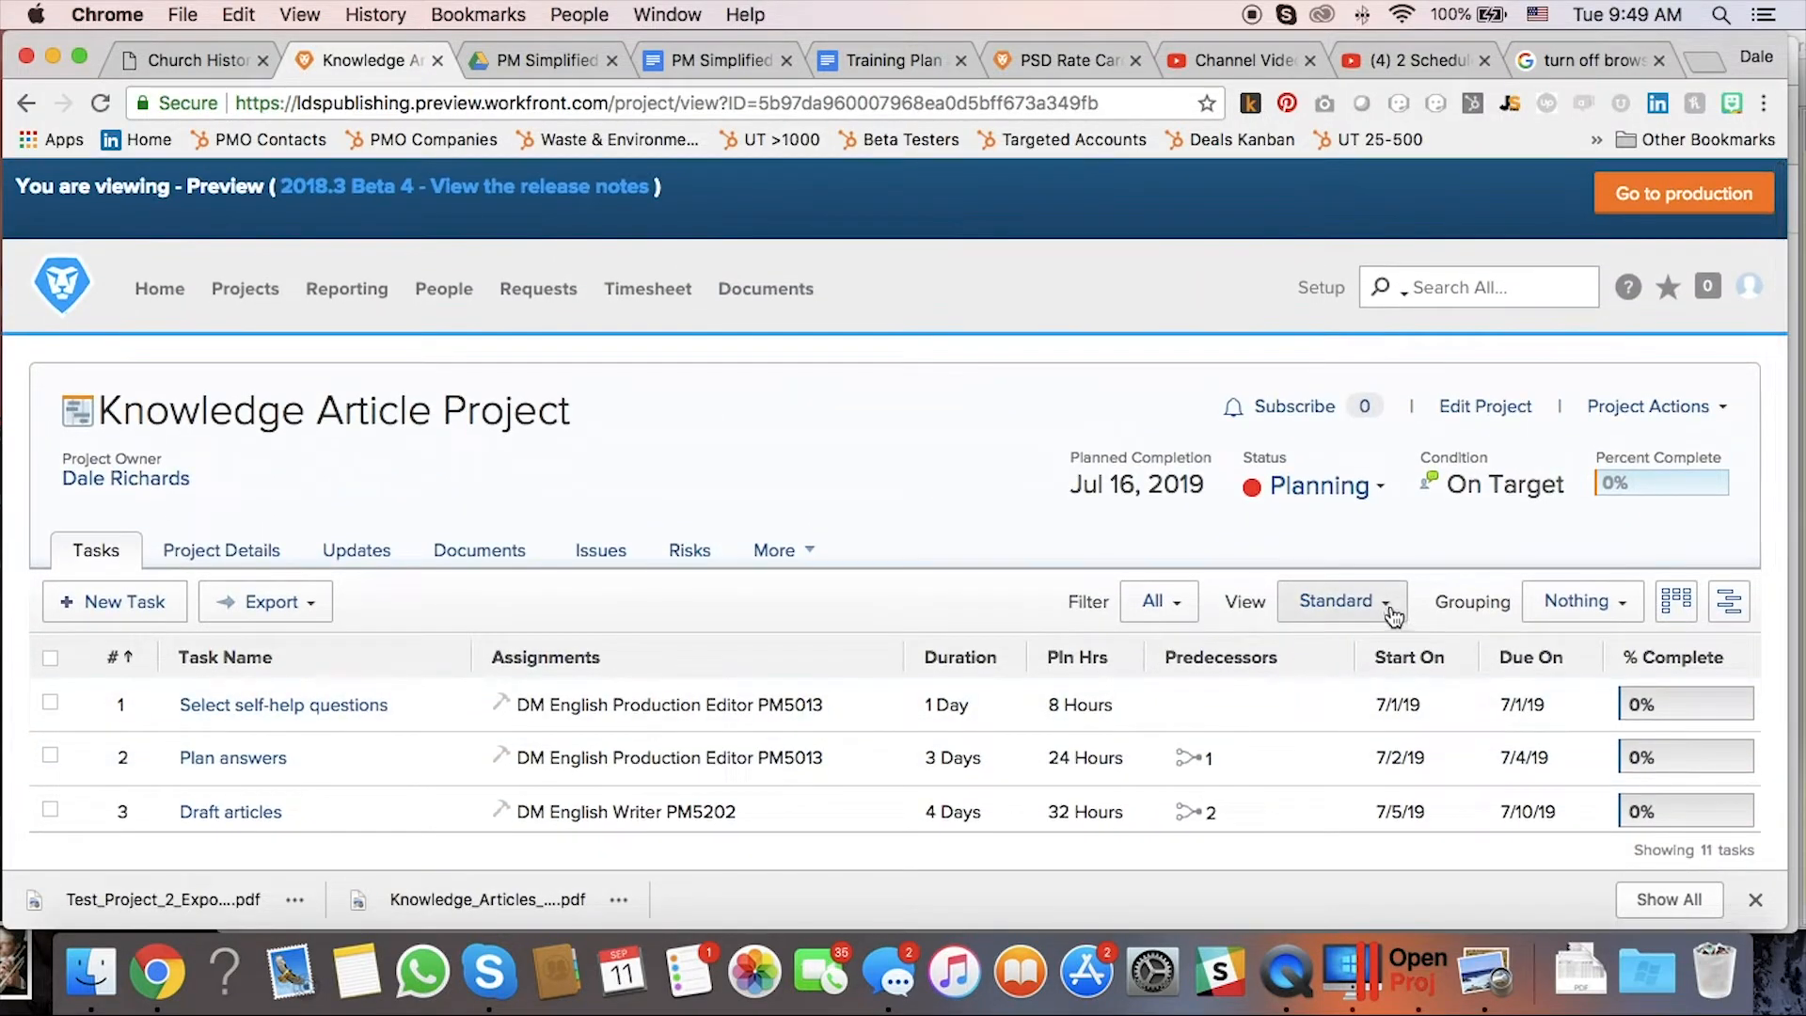
{"action": "left_click", "coordinate": [1392, 612]}
{"action": "scroll", "coordinate": [1336, 686], "scroll_direction": "down", "scroll_amount": 3}
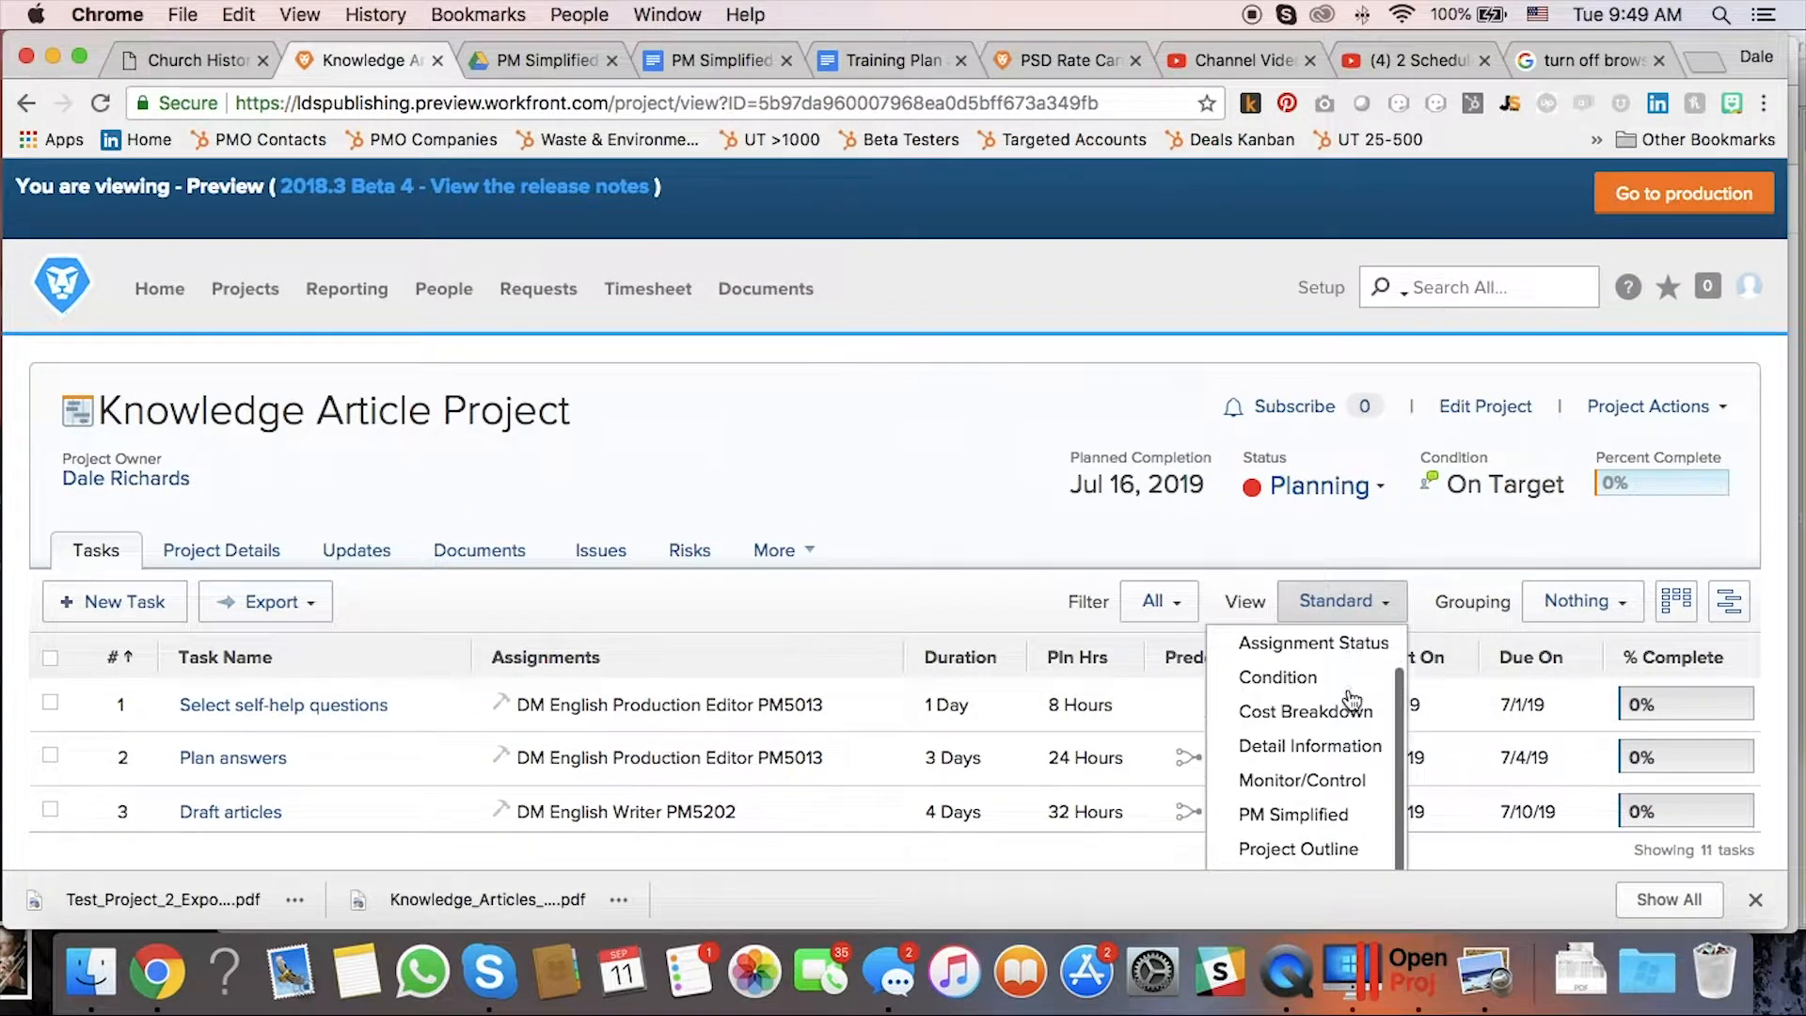
{"action": "left_click", "coordinate": [1306, 677]}
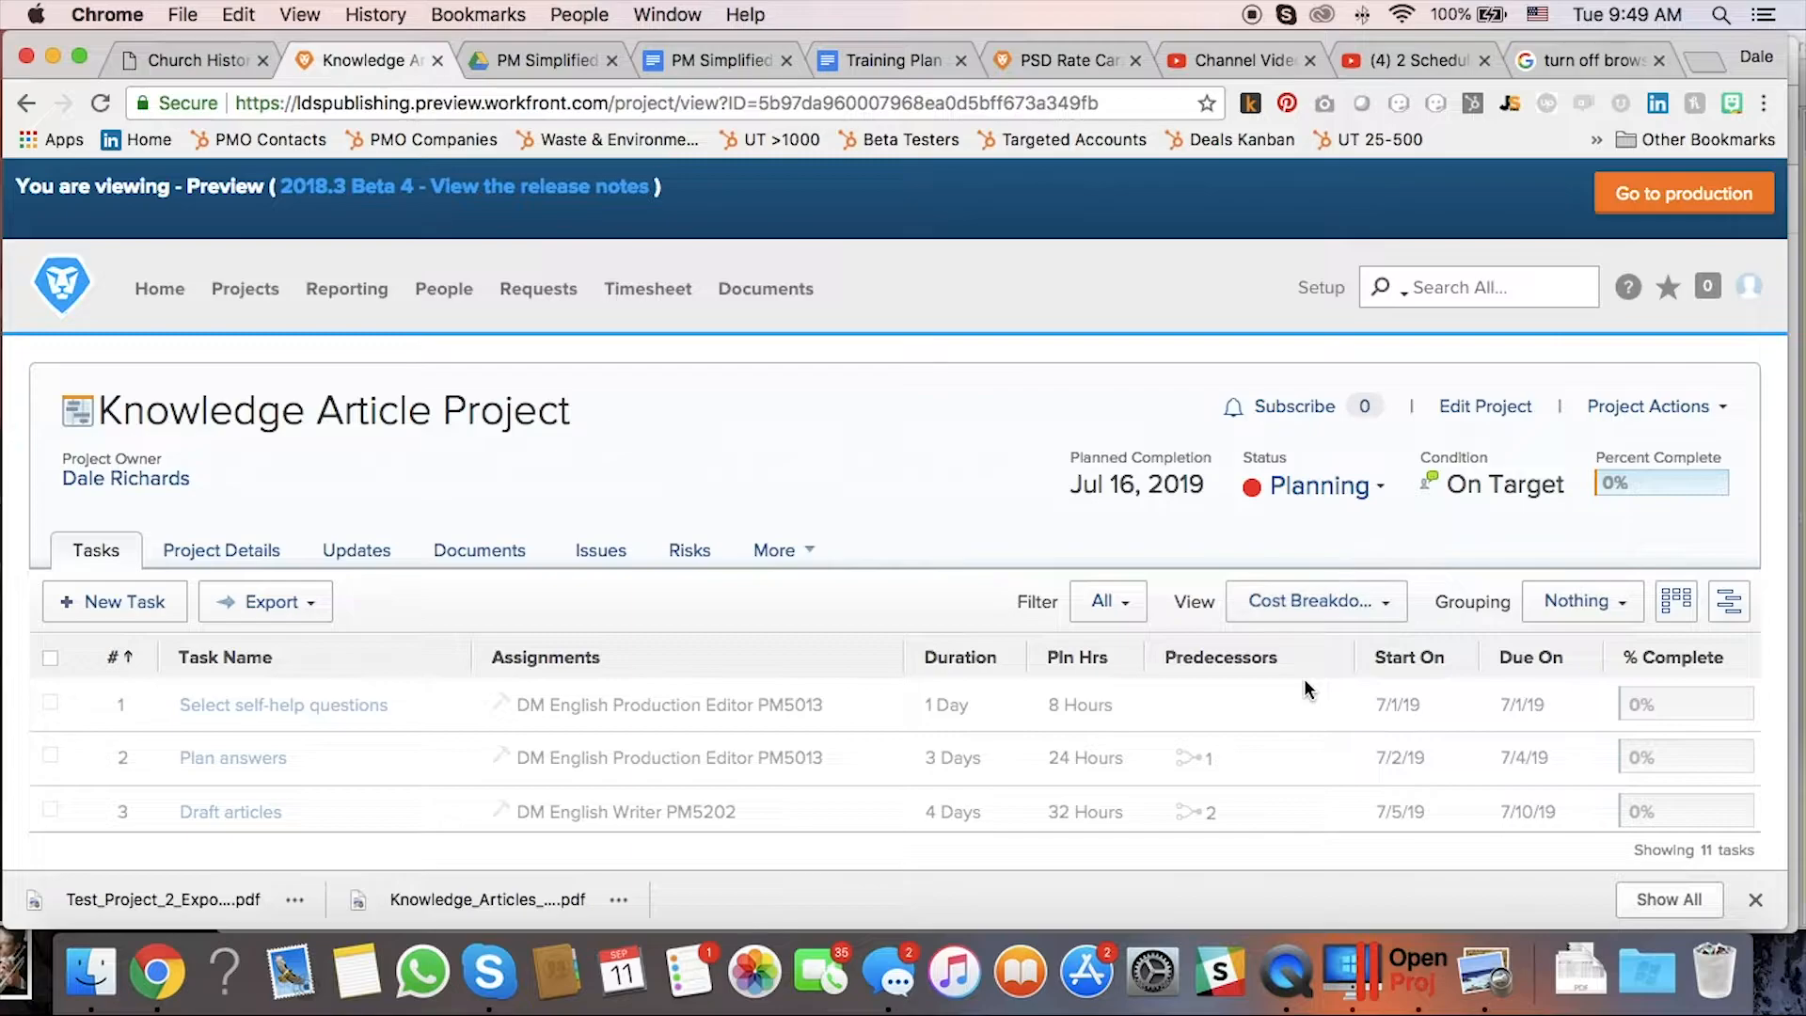
{"action": "scroll", "coordinate": [1304, 689], "scroll_direction": "down", "scroll_amount": 5}
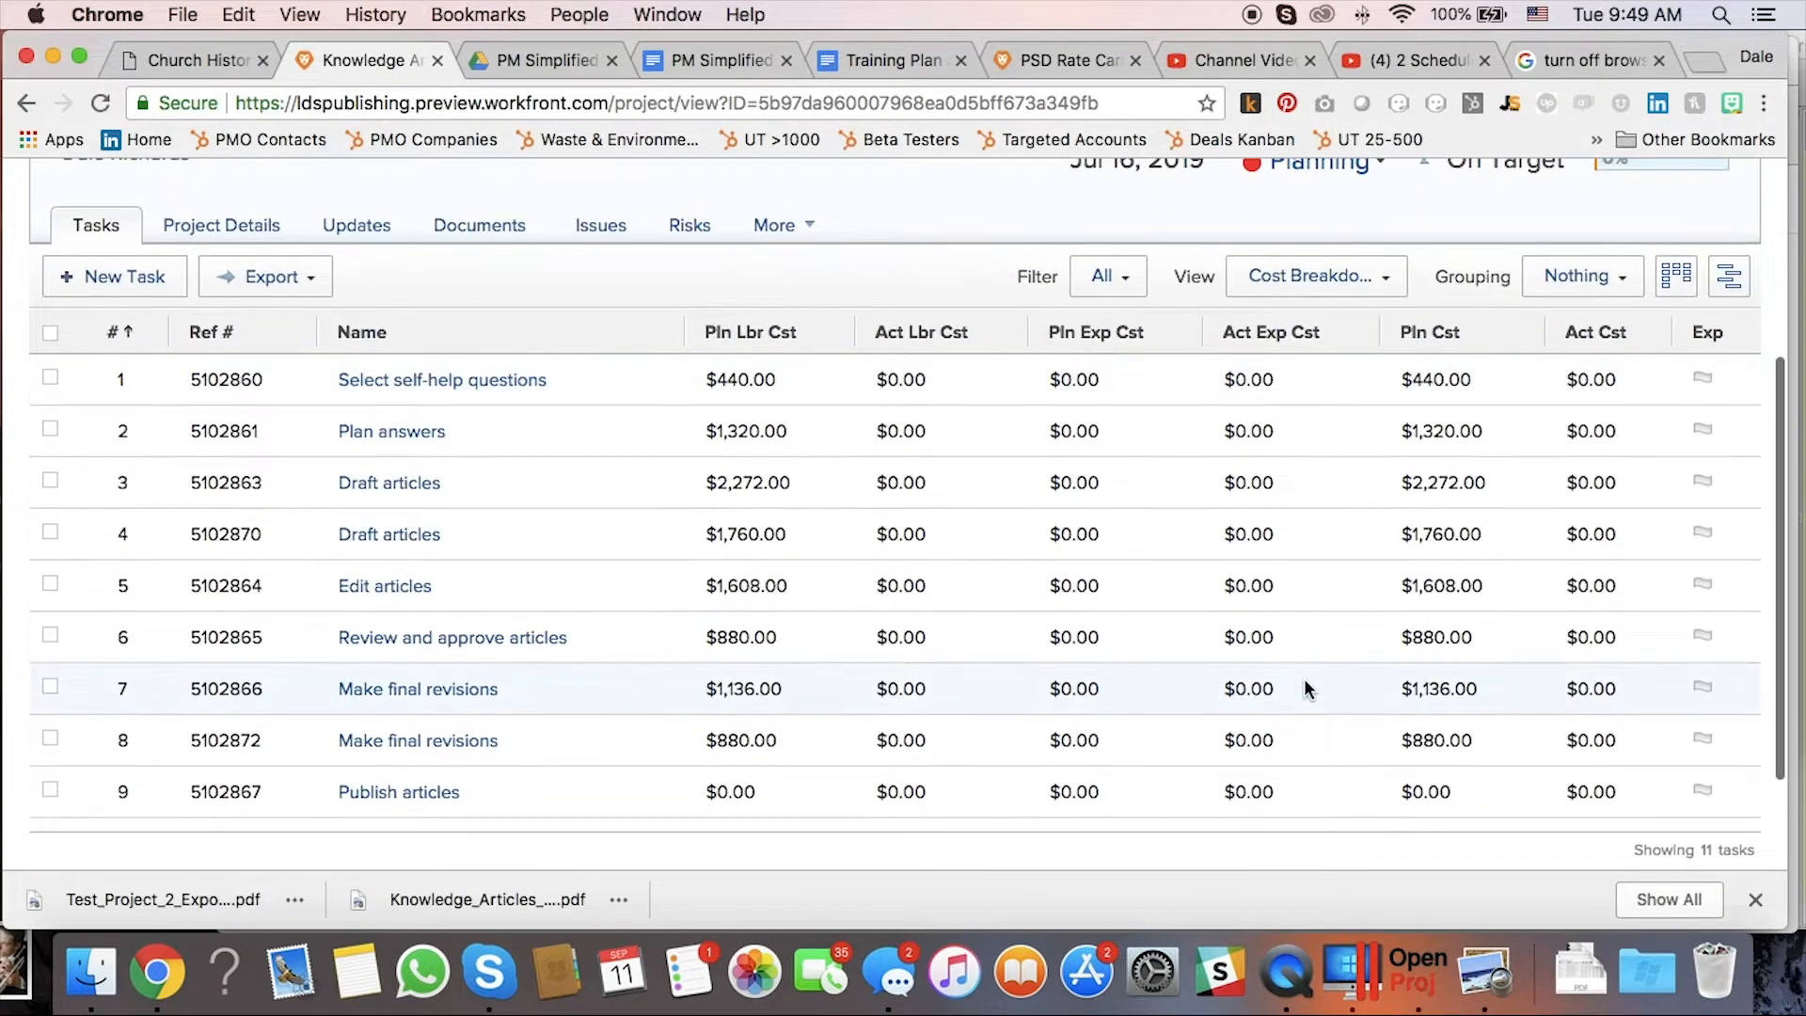
{"action": "scroll", "coordinate": [1304, 679], "scroll_direction": "up", "scroll_amount": 2}
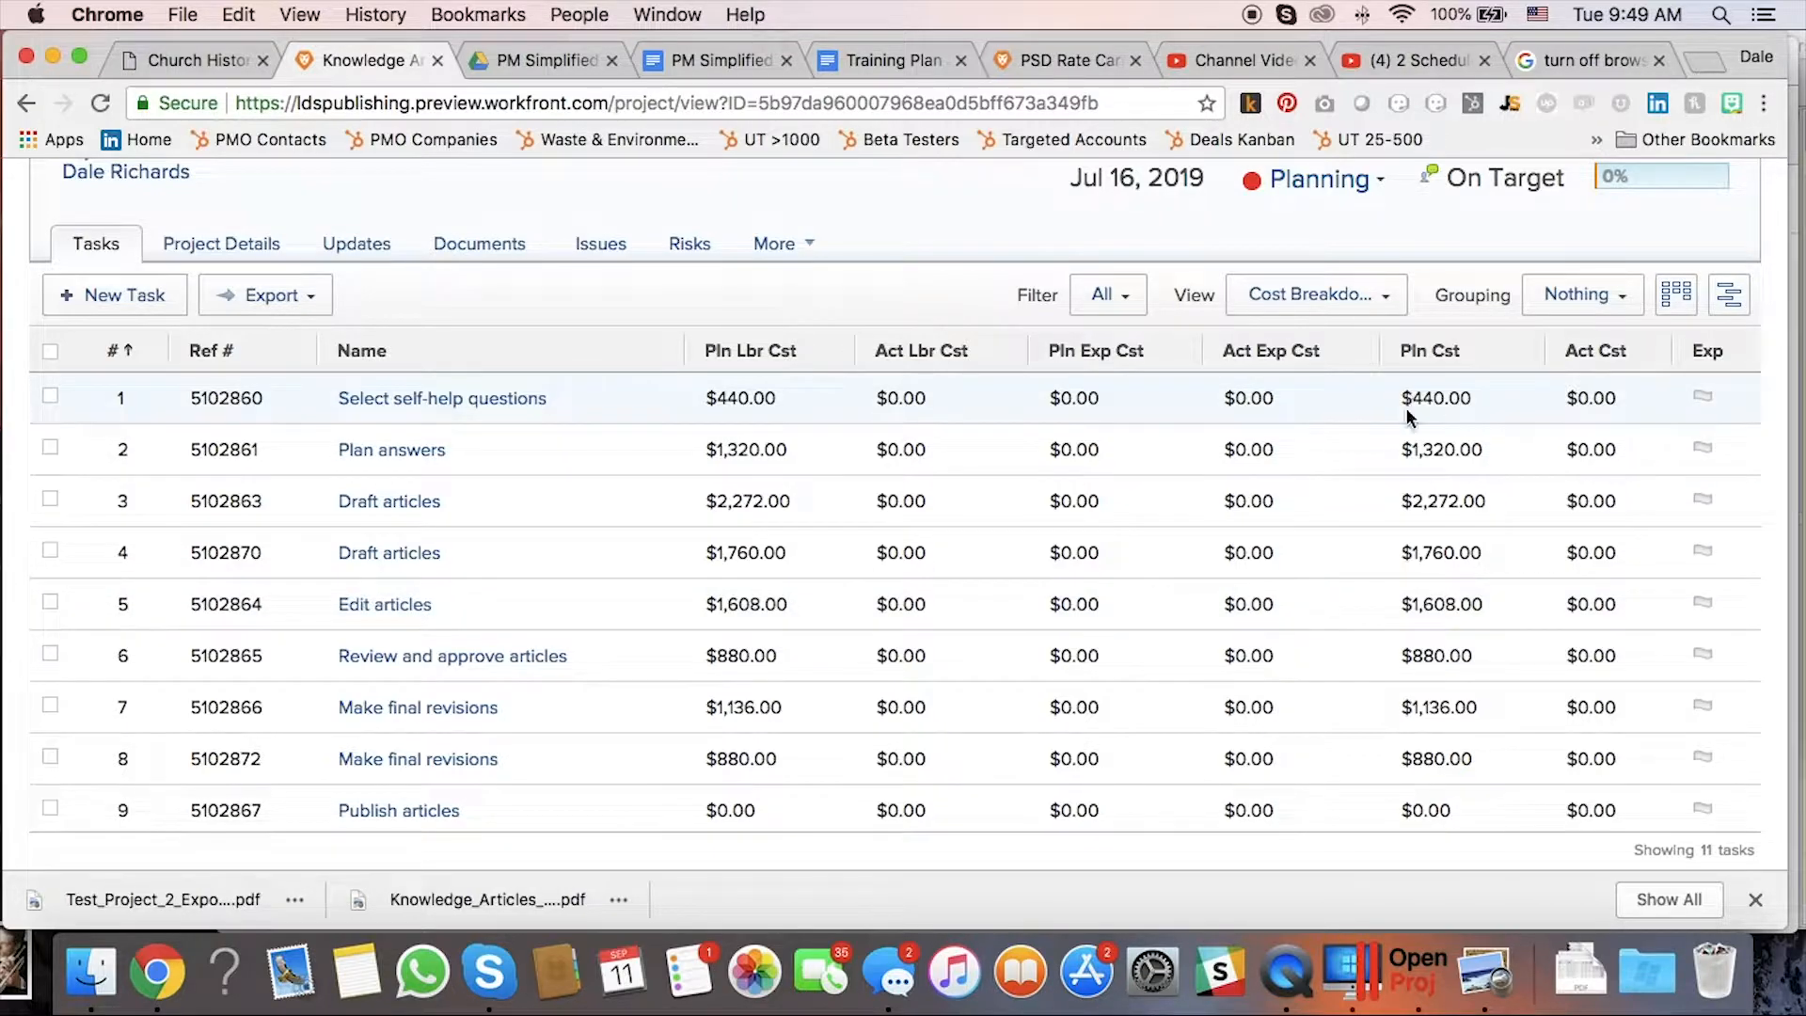
{"action": "left_click", "coordinate": [1385, 297]}
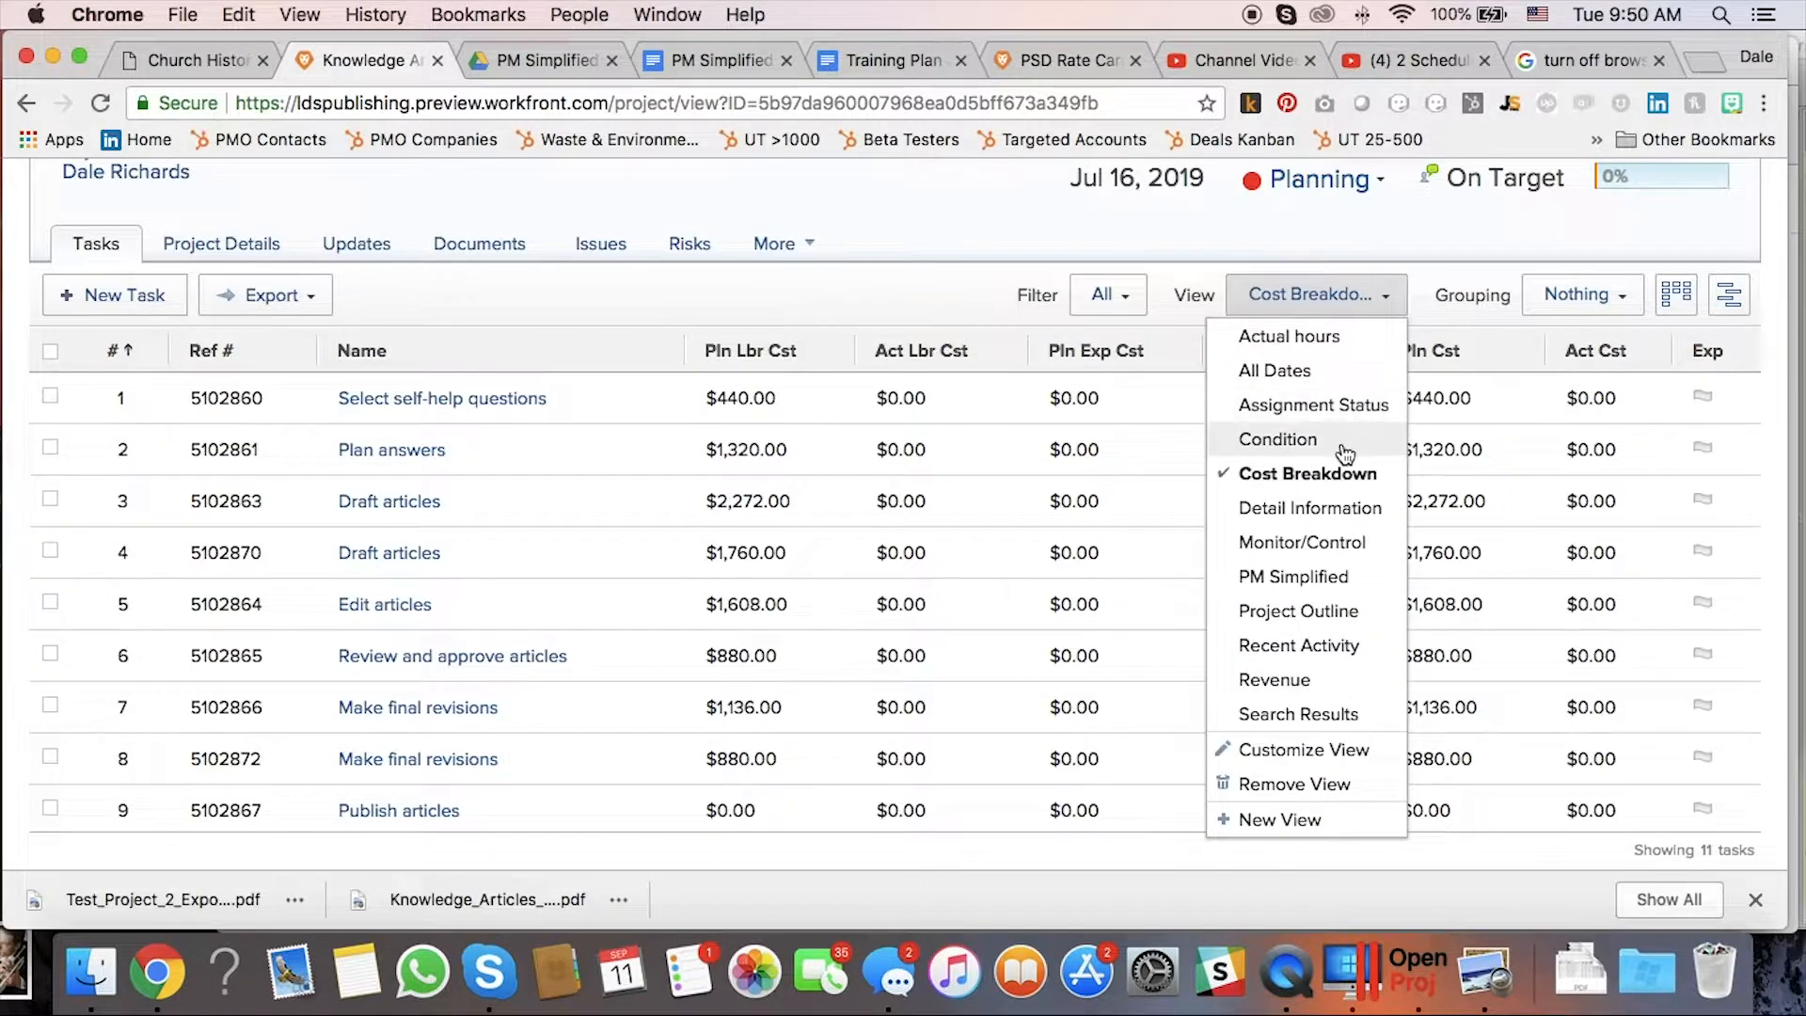
{"action": "scroll", "coordinate": [1344, 453], "scroll_direction": "down", "scroll_amount": 5}
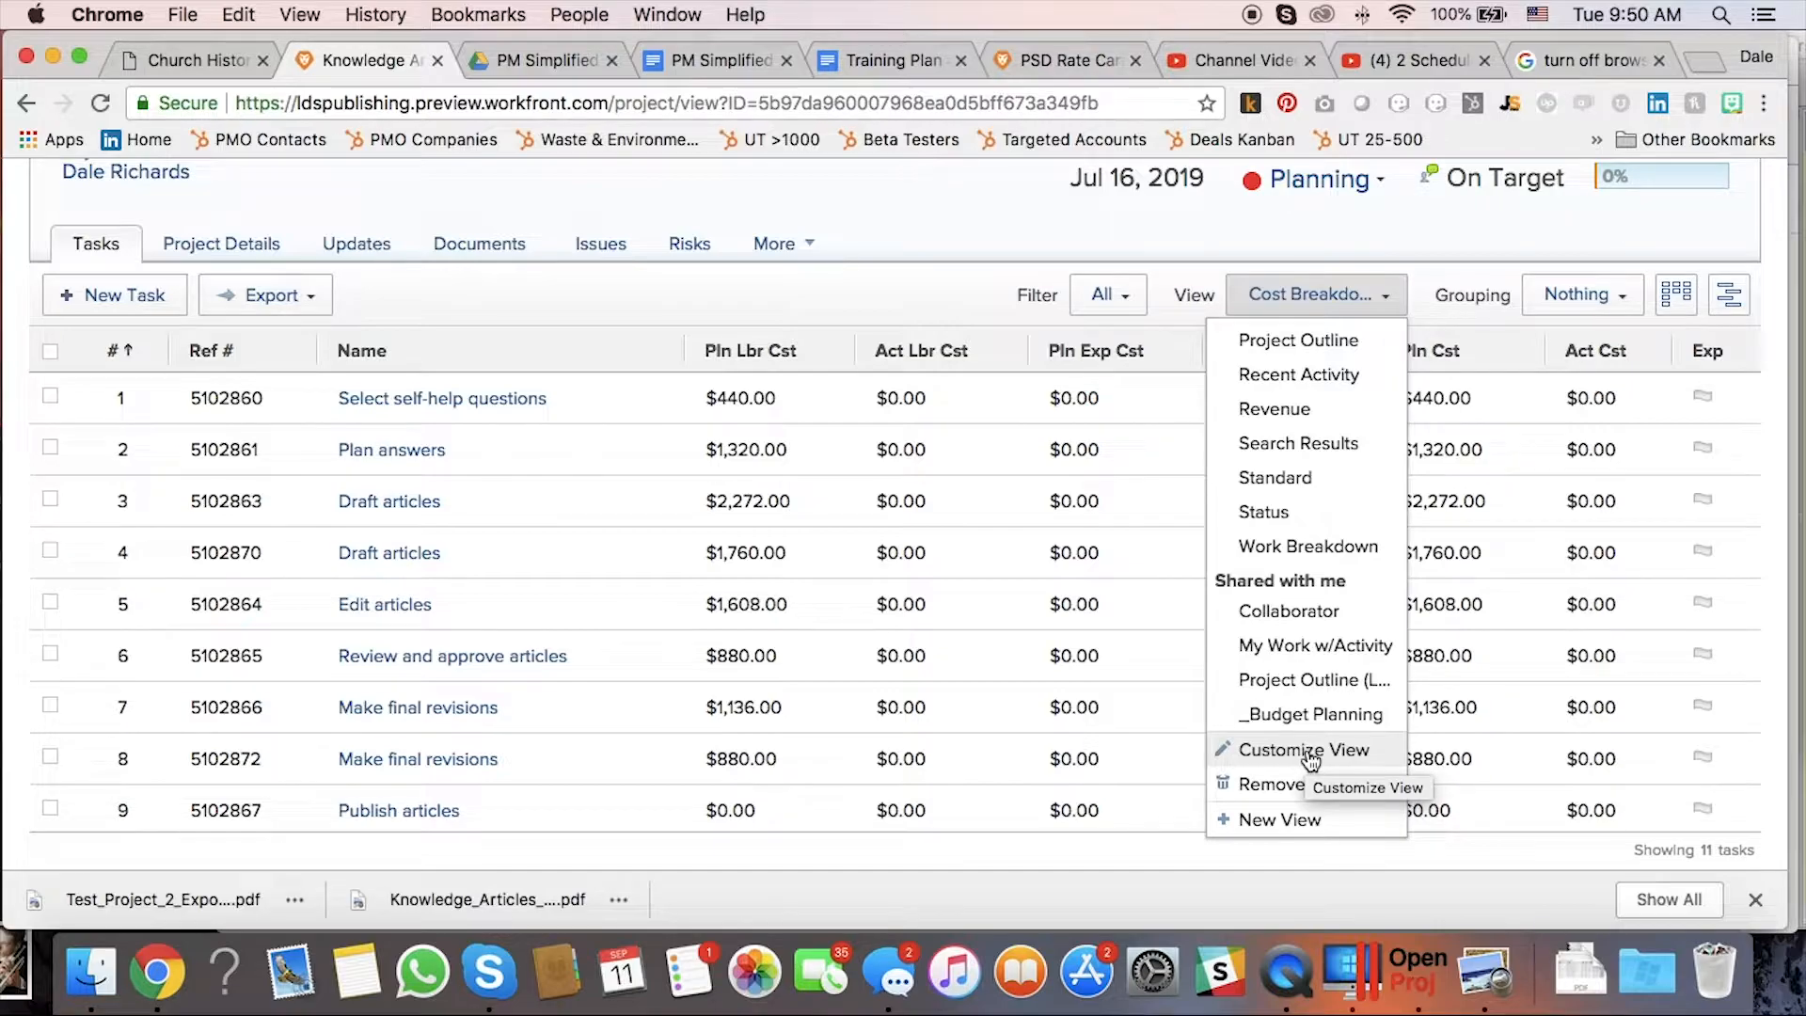
Customize the Cost Breakdown view with a Planned Hours column placed next to Name.
{"action": "left_click", "coordinate": [1344, 751]}
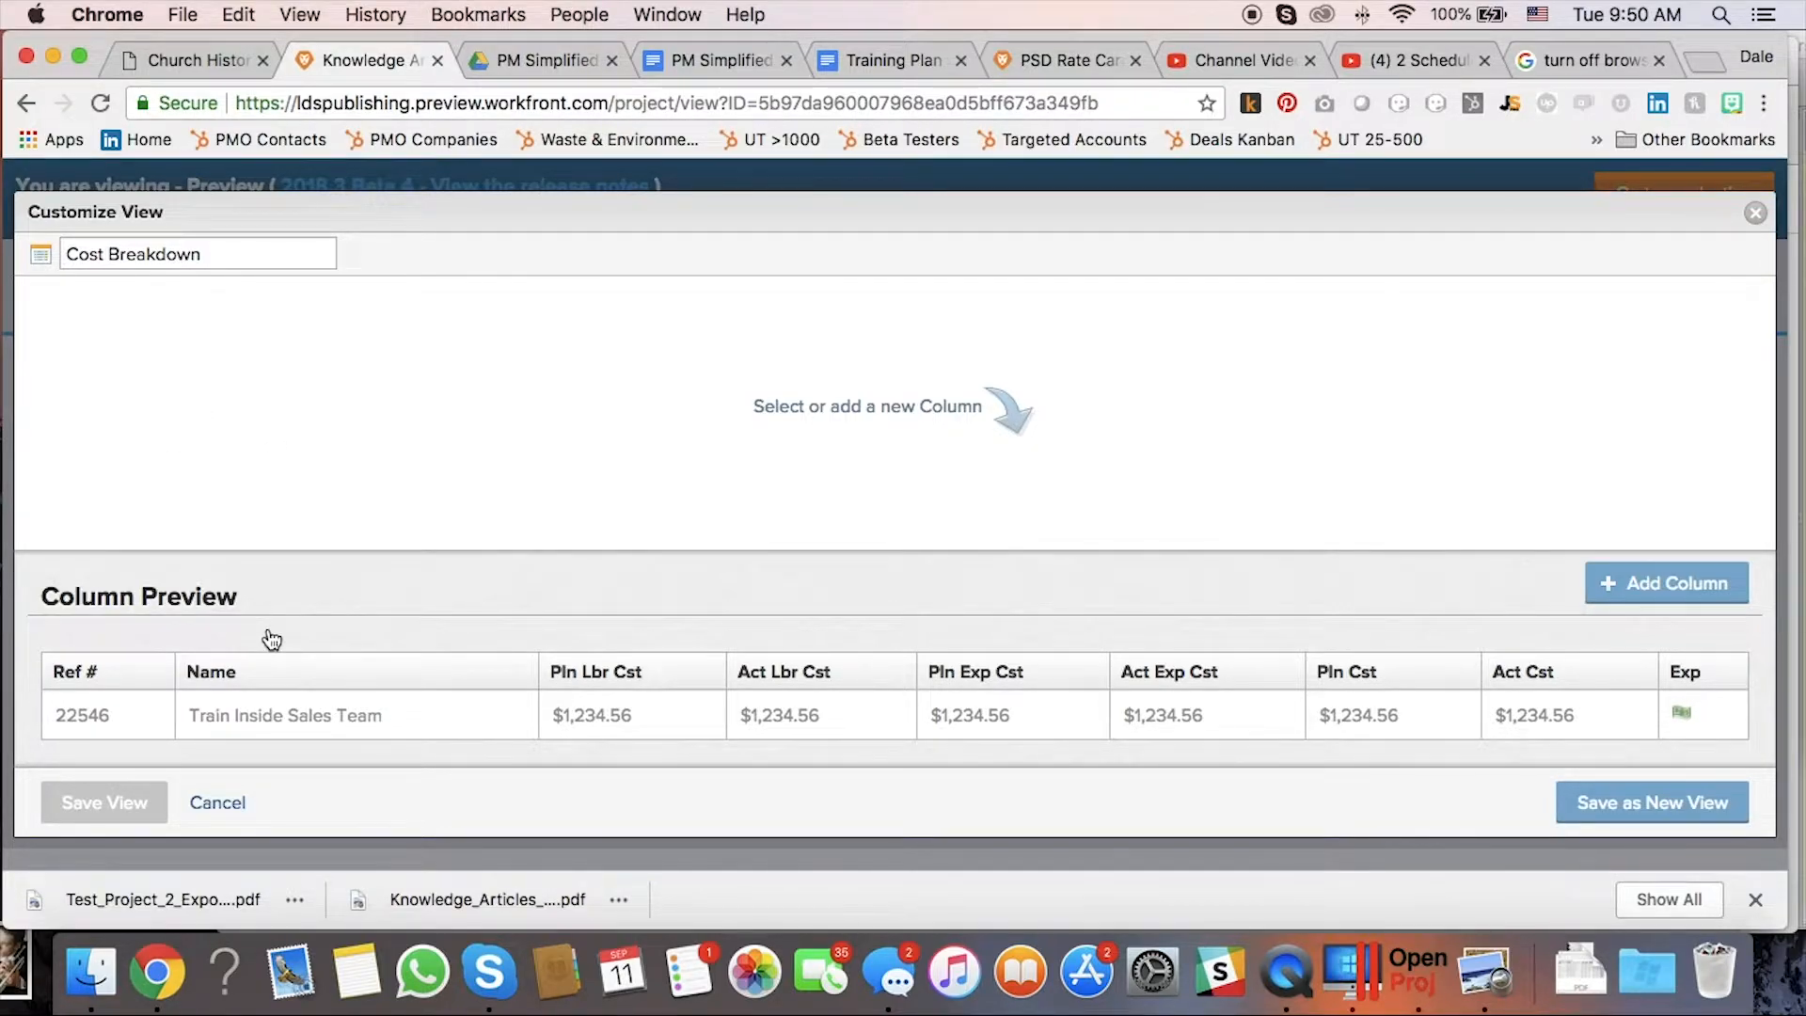
{"action": "left_click", "coordinate": [1634, 585]}
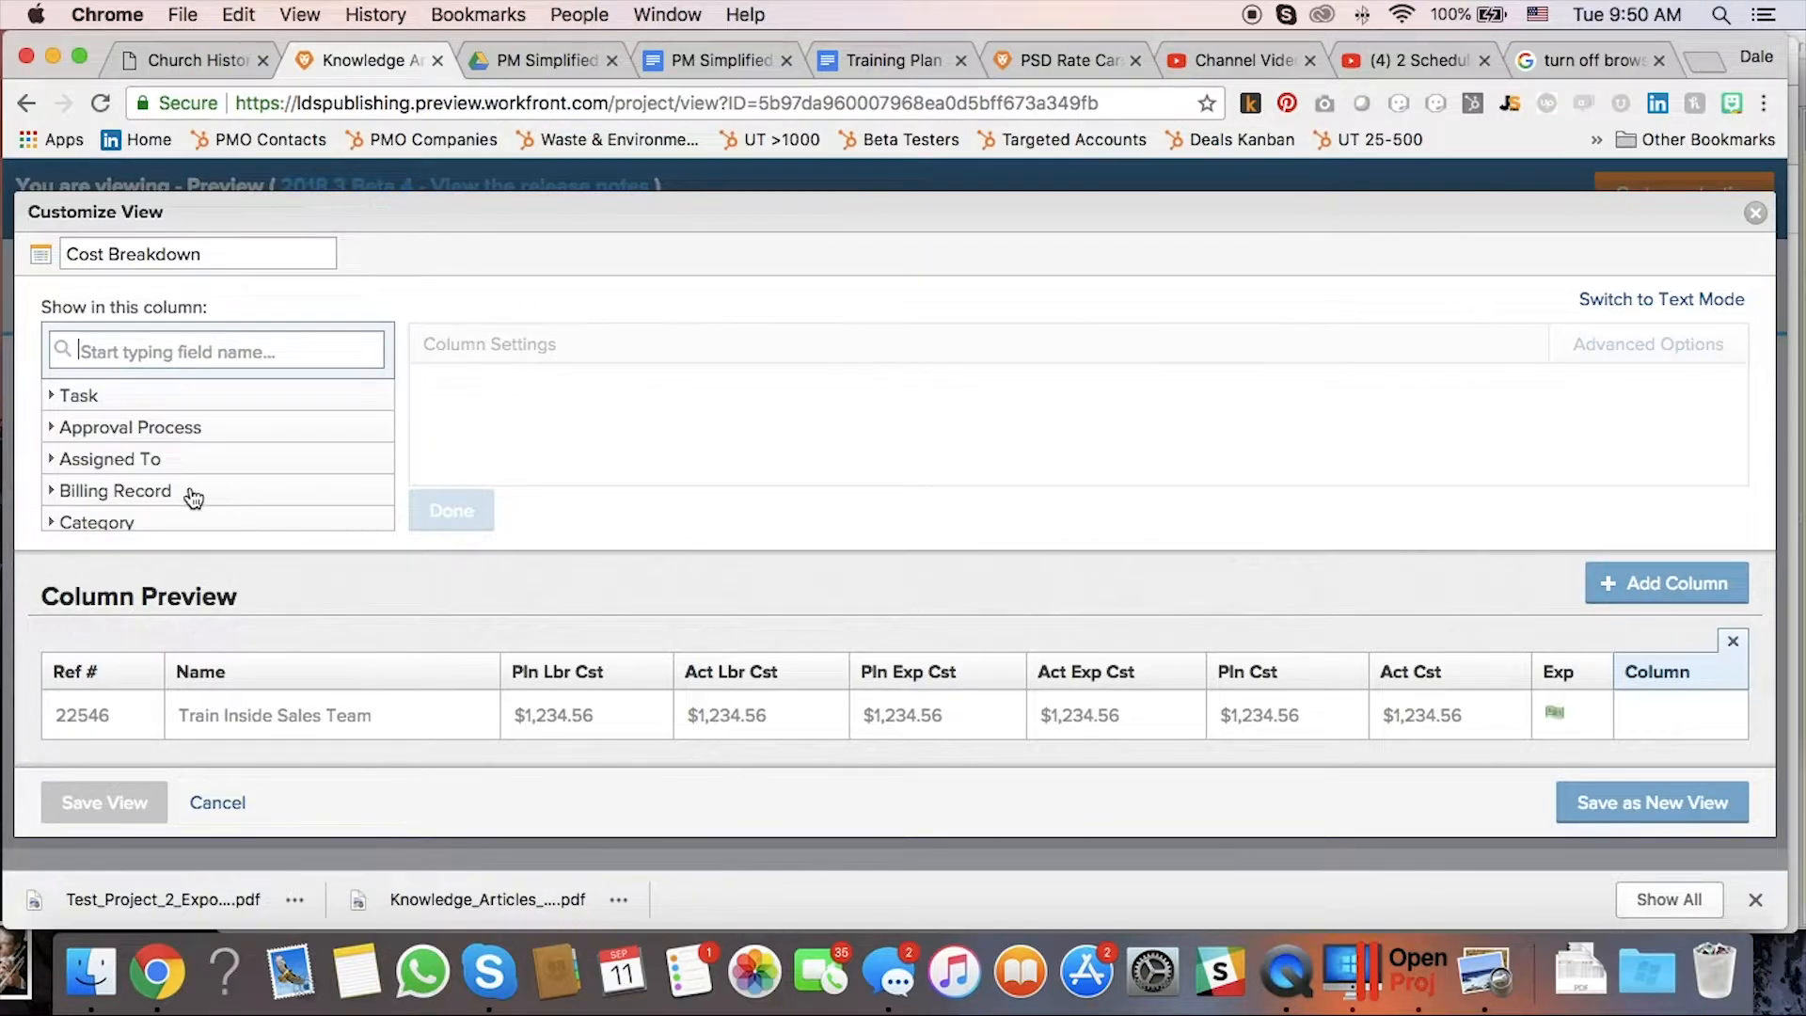
{"action": "left_click", "coordinate": [178, 354]}
{"action": "type", "text": "hours"}
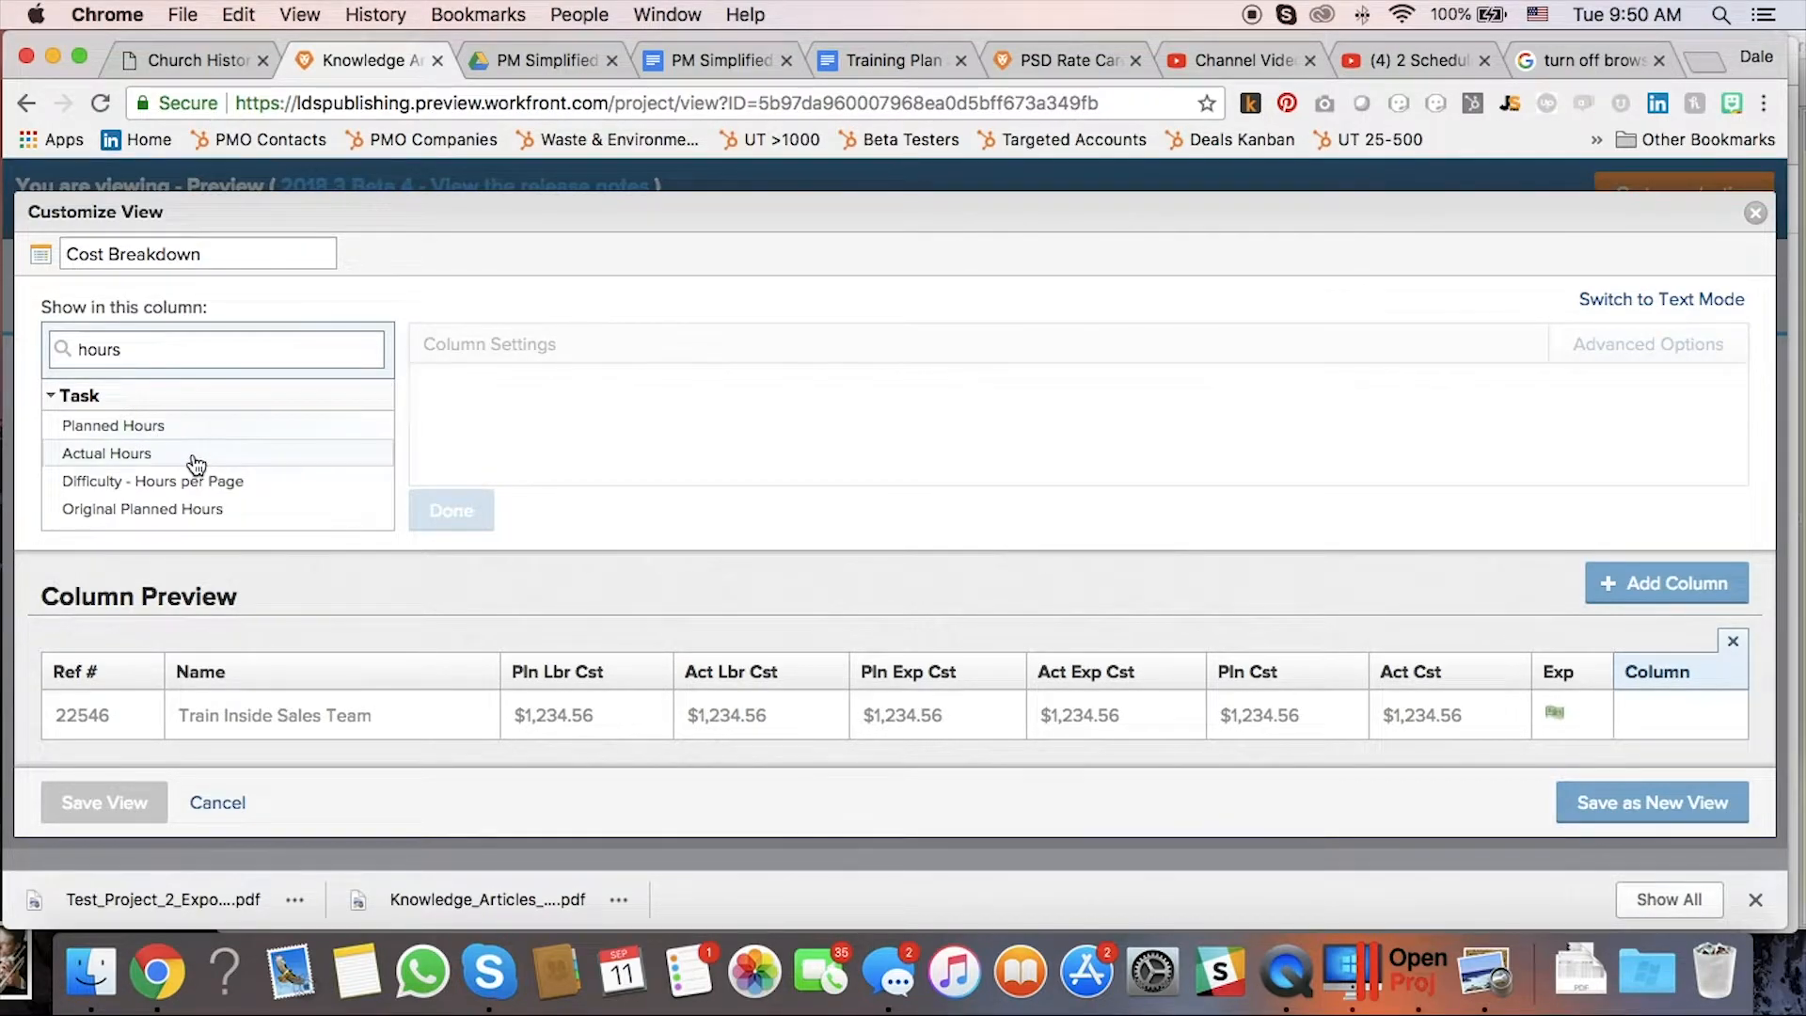
{"action": "left_click", "coordinate": [135, 434]}
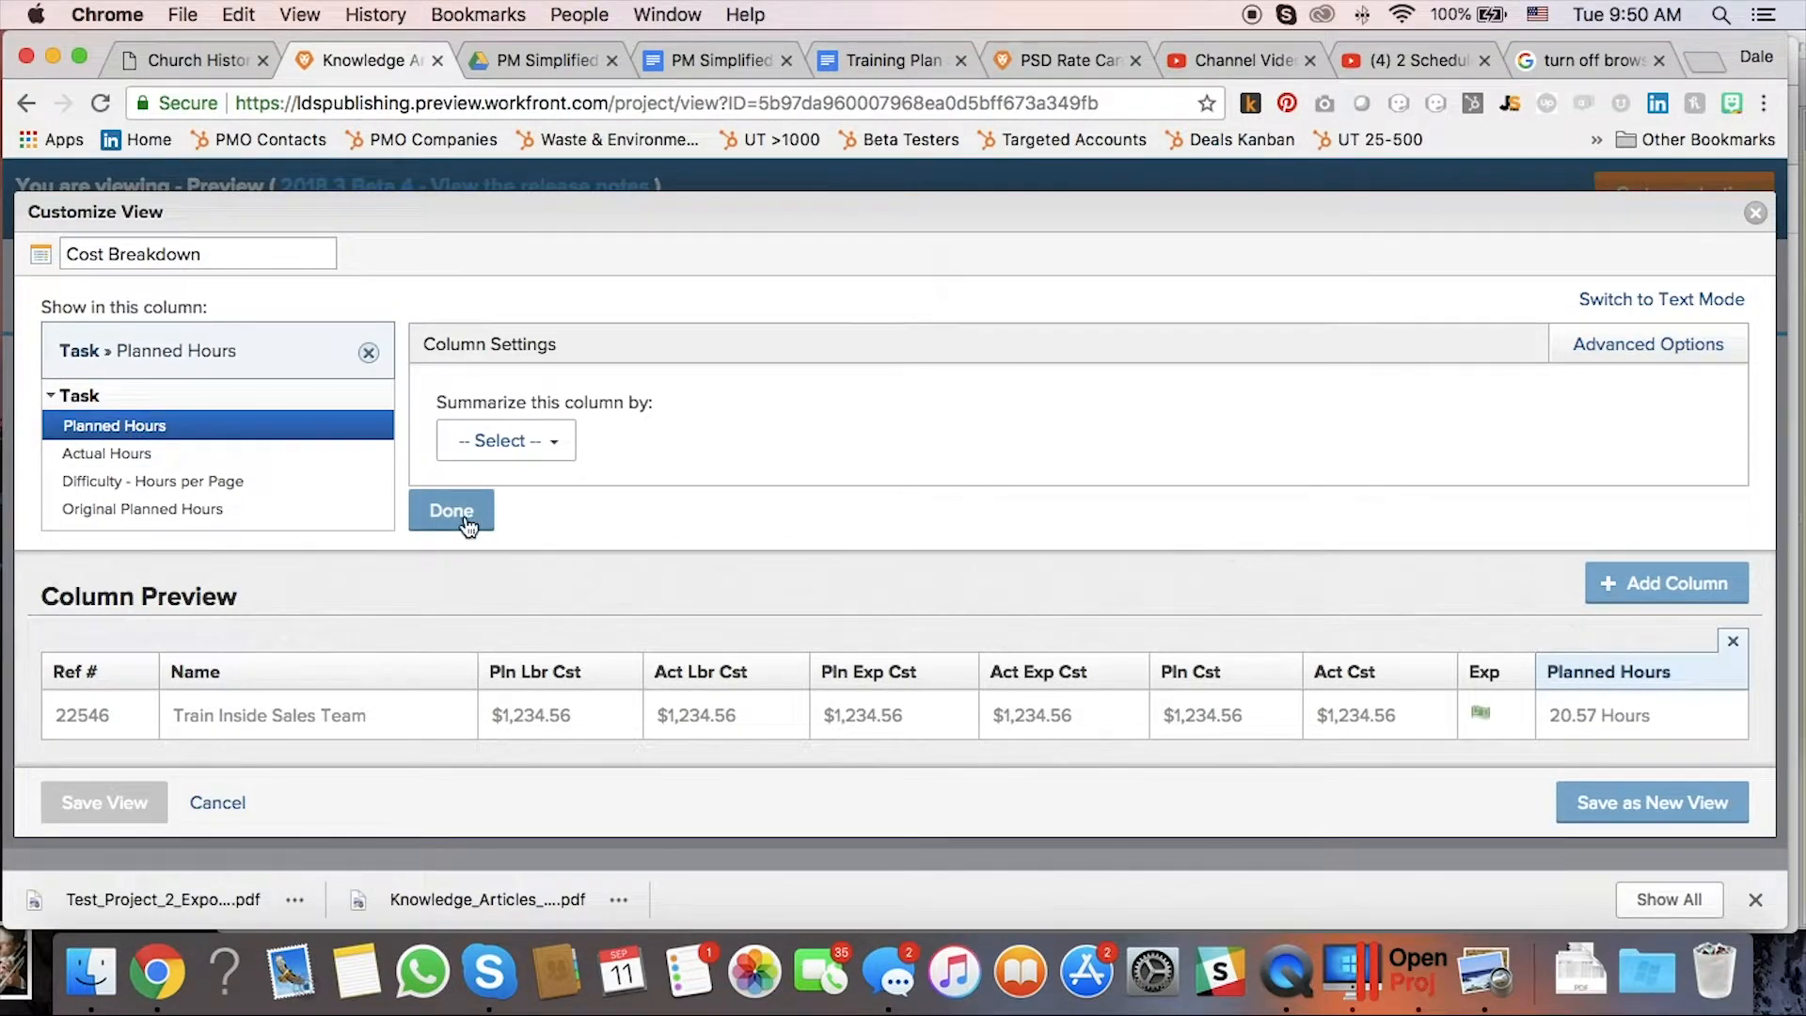
{"action": "left_click_drag", "start_coordinate": [1551, 669], "coordinate": [538, 674]}
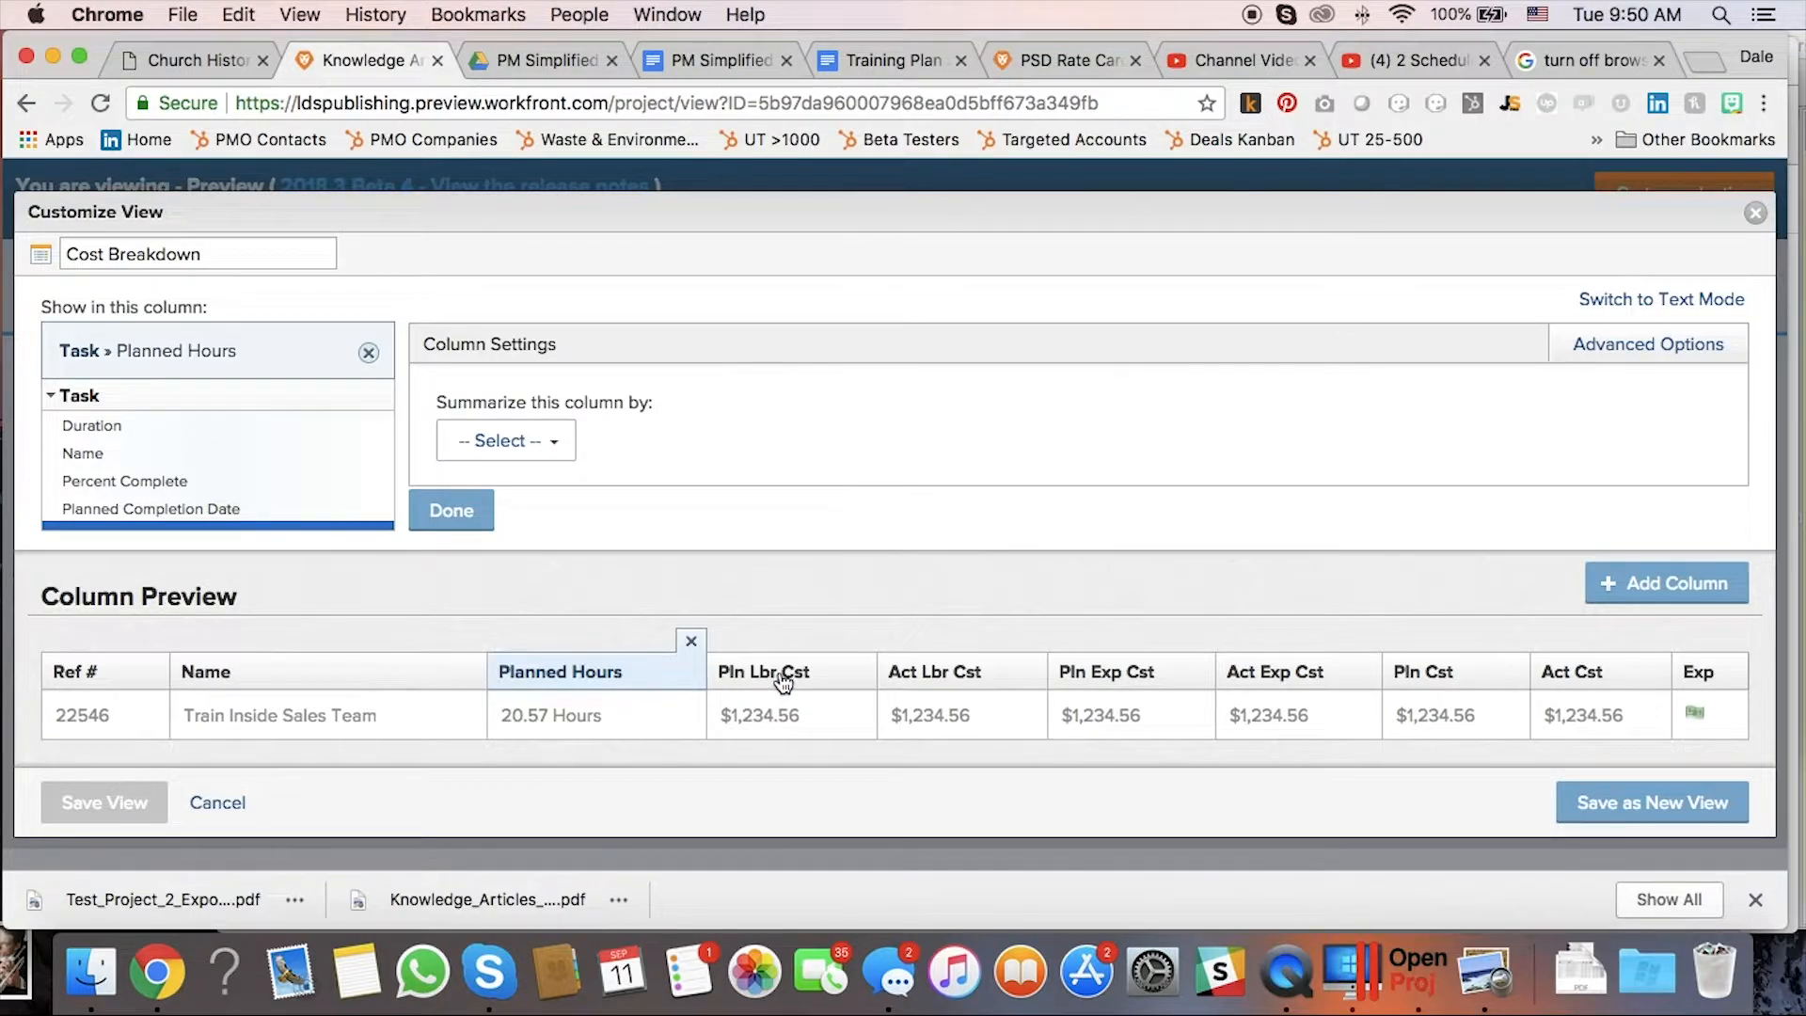
Add an Actual Hours column and move it right after Pln Lbr Cst.
{"action": "left_click", "coordinate": [1707, 592]}
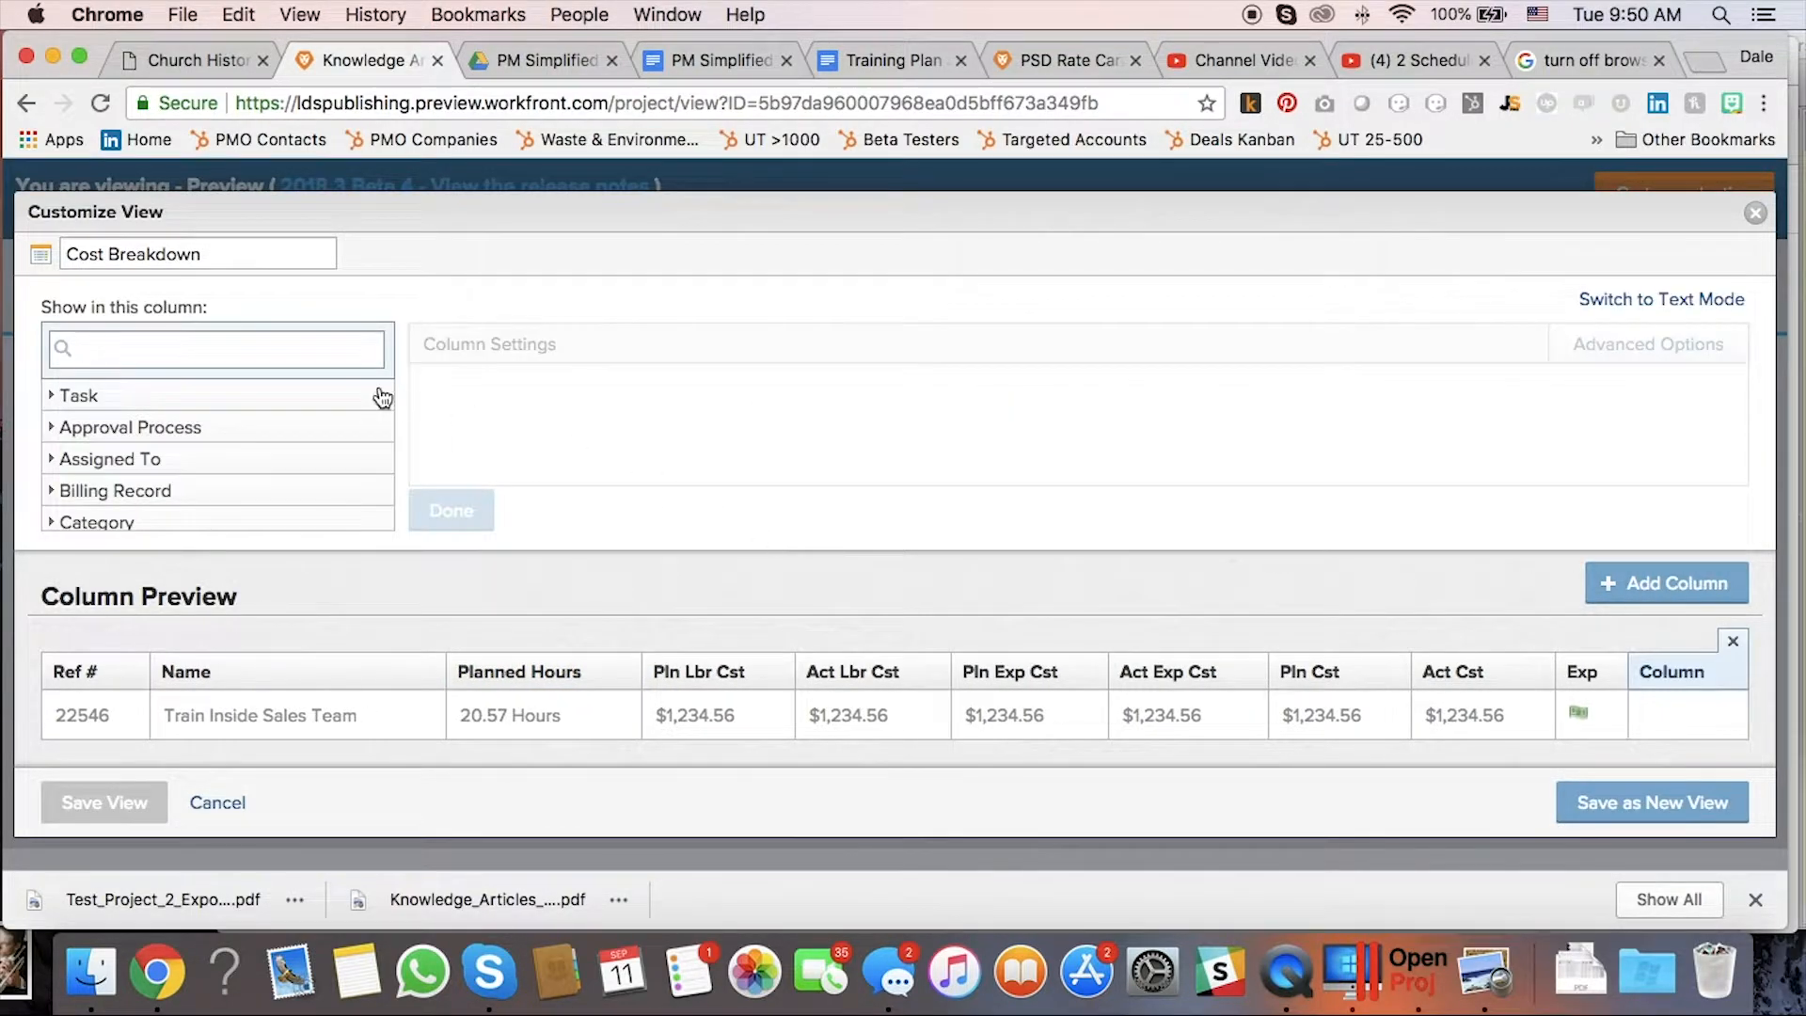
{"action": "type", "text": "hours"}
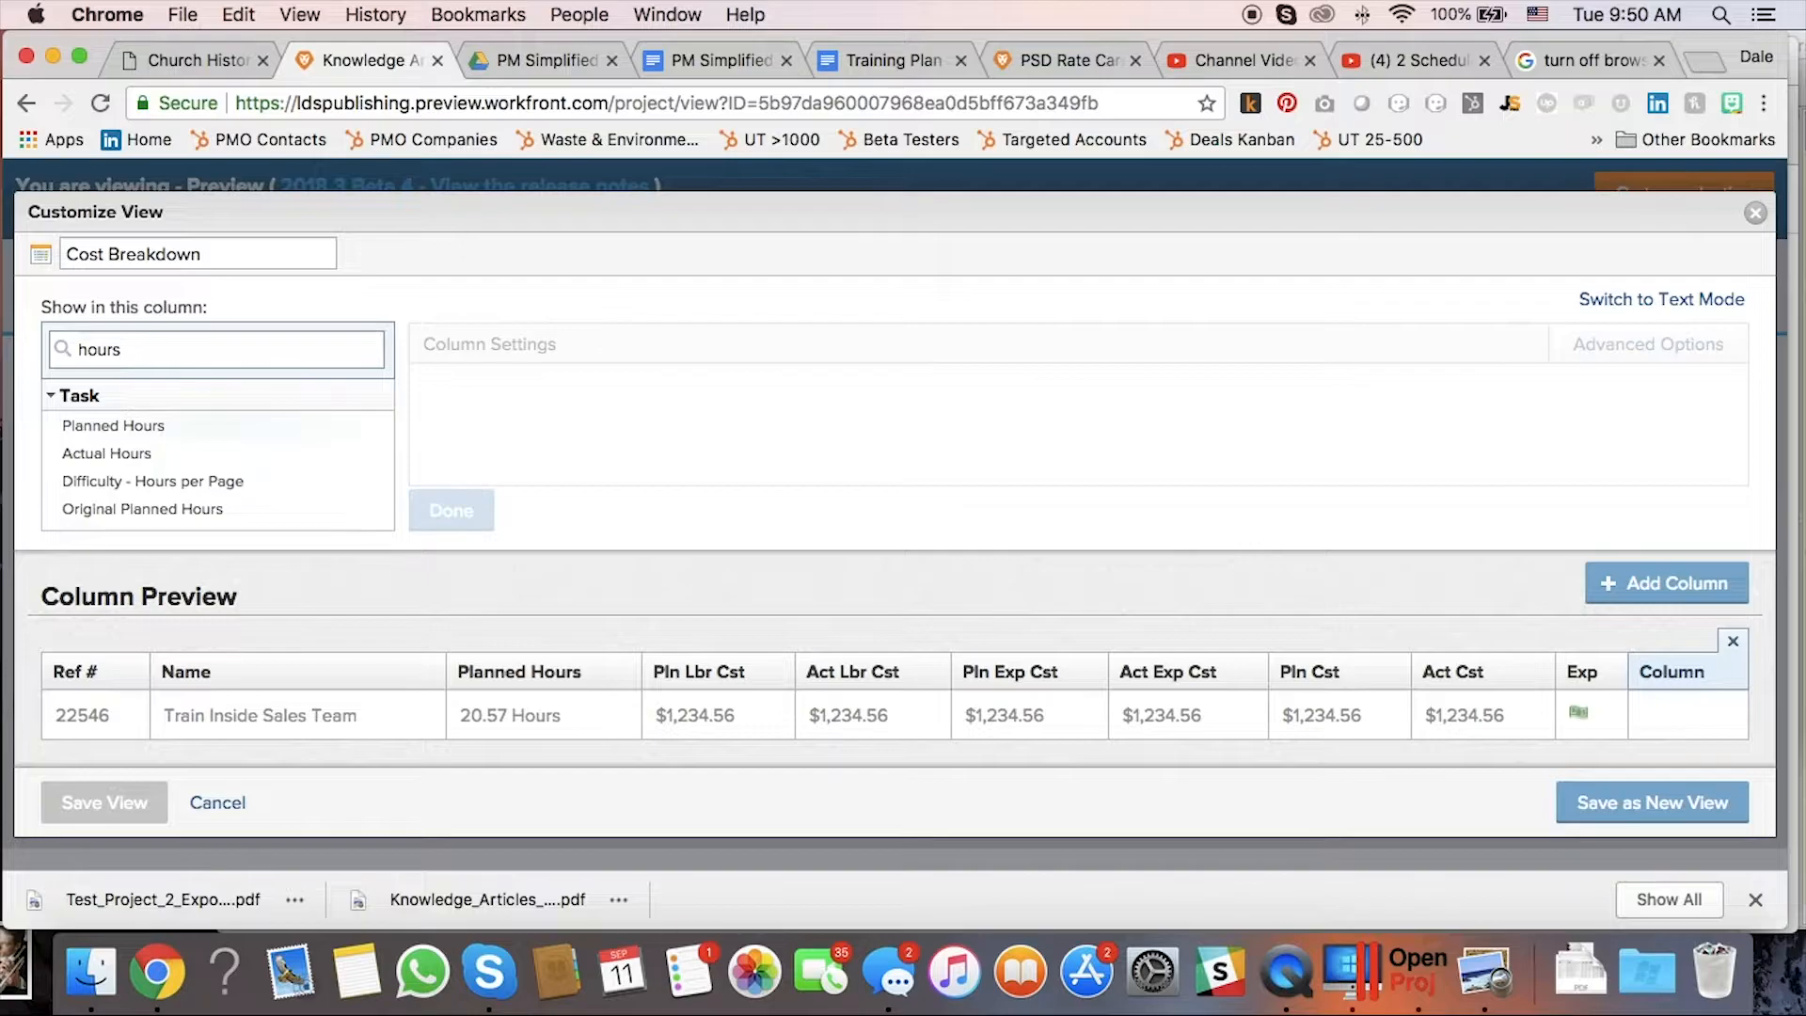
{"action": "left_click", "coordinate": [209, 455]}
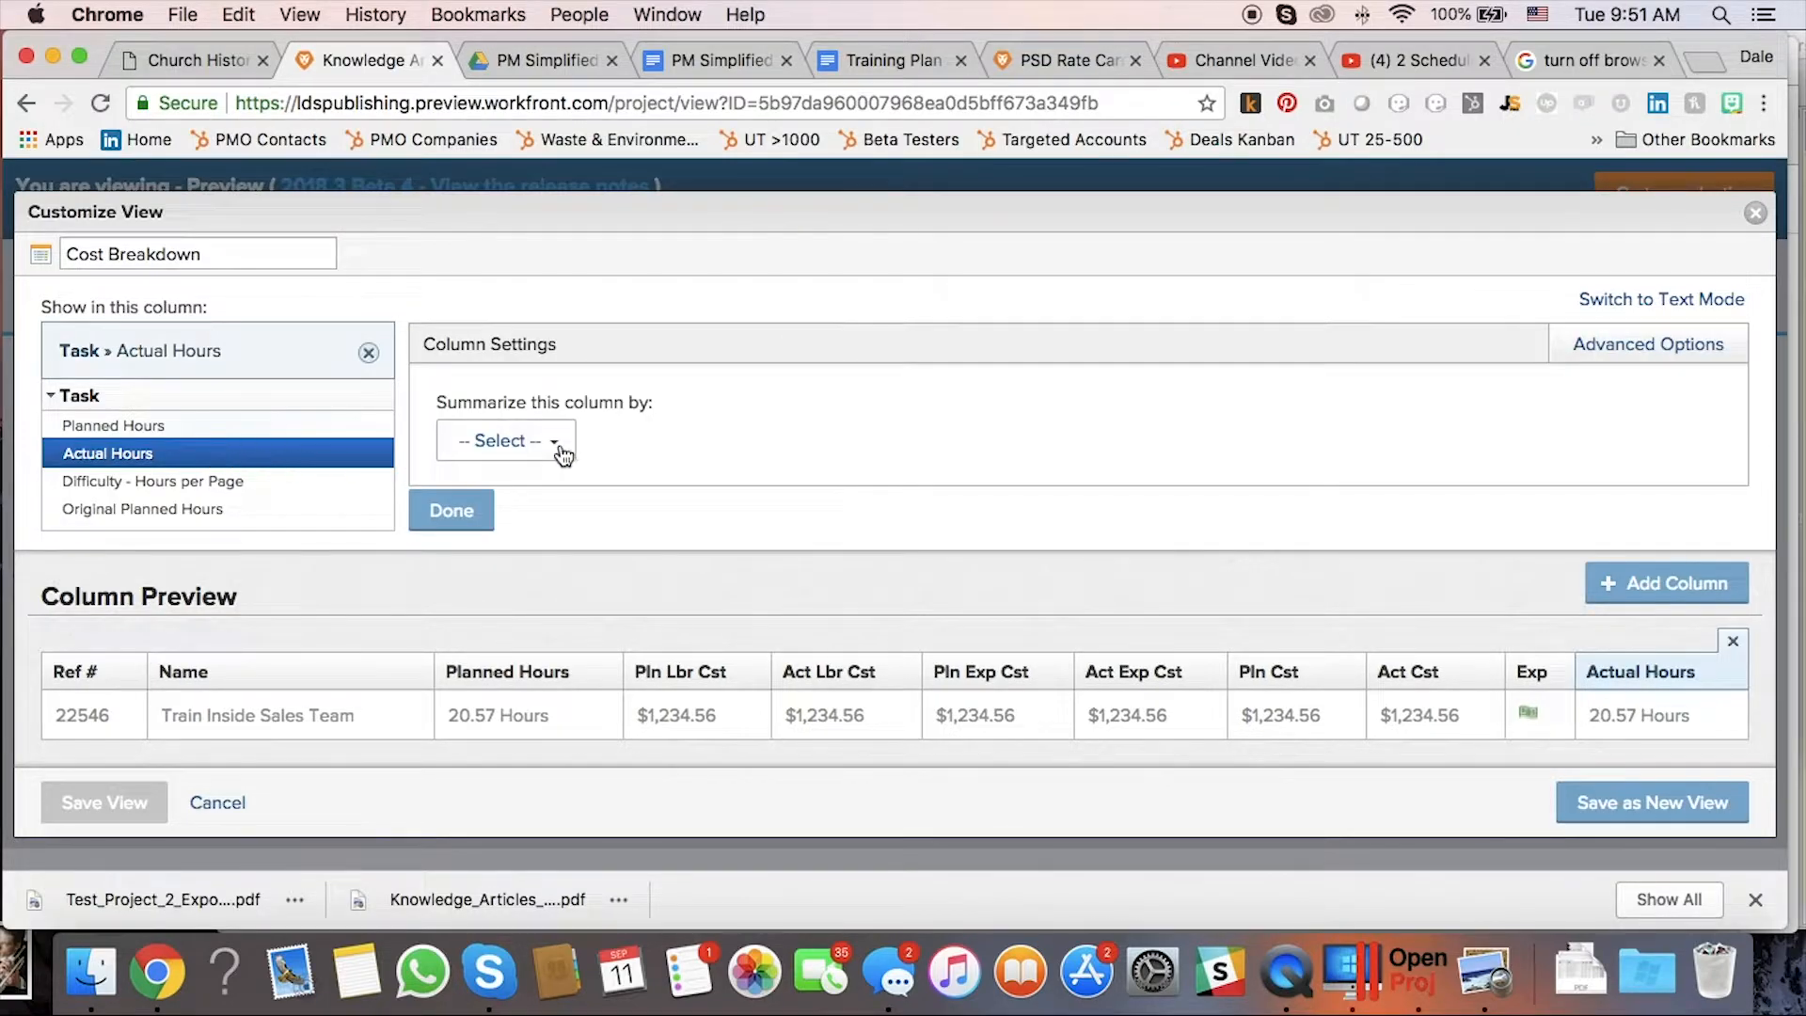
{"action": "left_click", "coordinate": [455, 511]}
{"action": "left_click_drag", "start_coordinate": [1614, 681], "coordinate": [828, 673]}
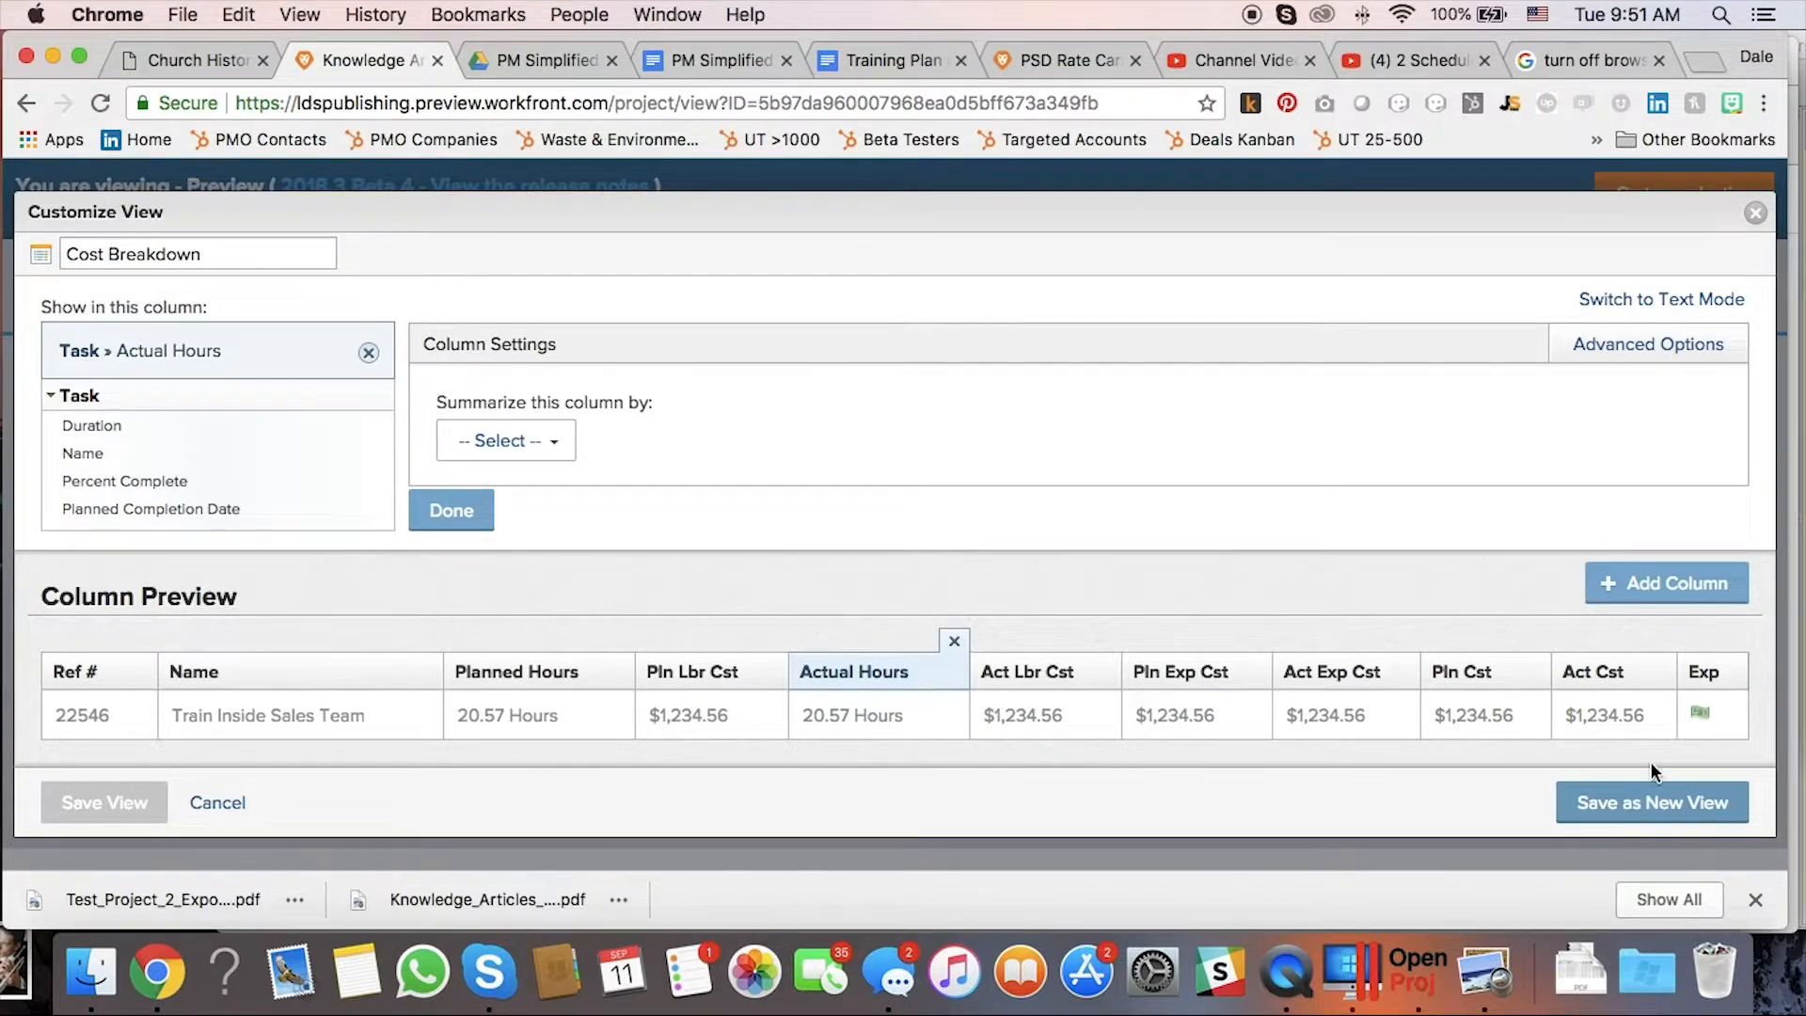
Close the customization and display the tasks in the PM Simplified view with its cost columns.
{"action": "left_click", "coordinate": [1756, 214]}
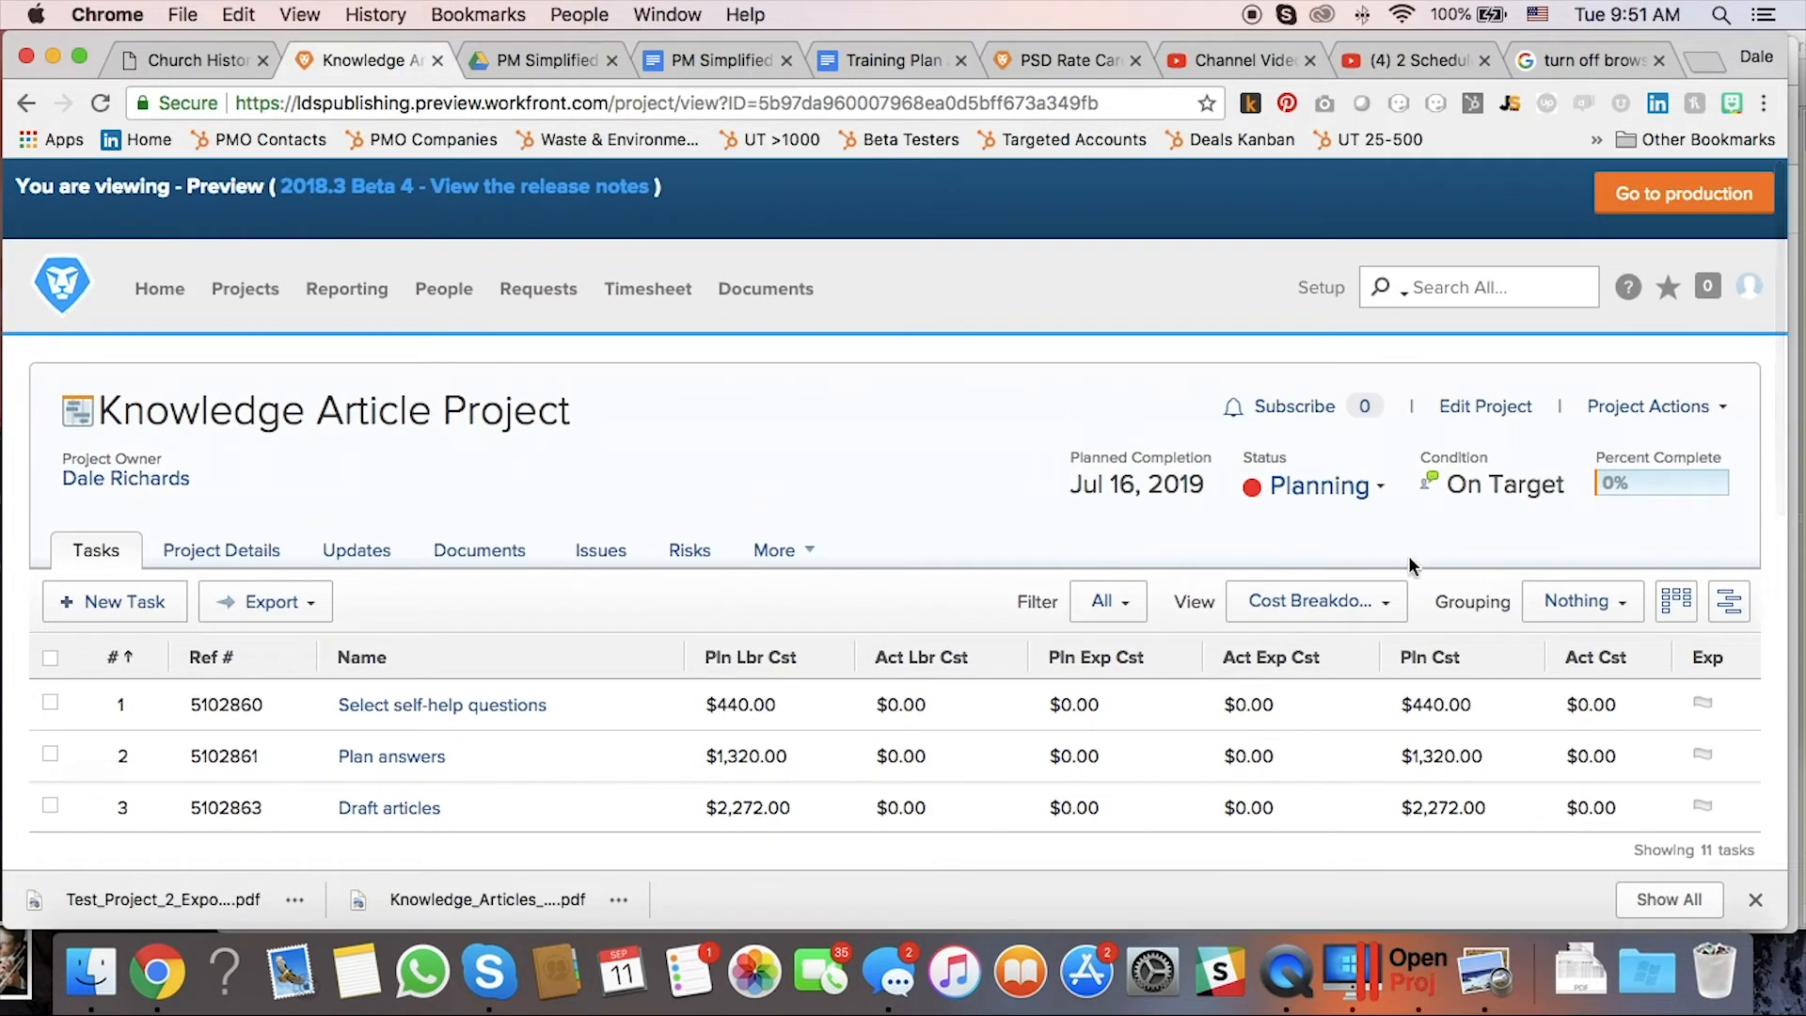
{"action": "left_click", "coordinate": [1389, 609]}
{"action": "scroll", "coordinate": [1389, 611], "scroll_direction": "down", "scroll_amount": 3}
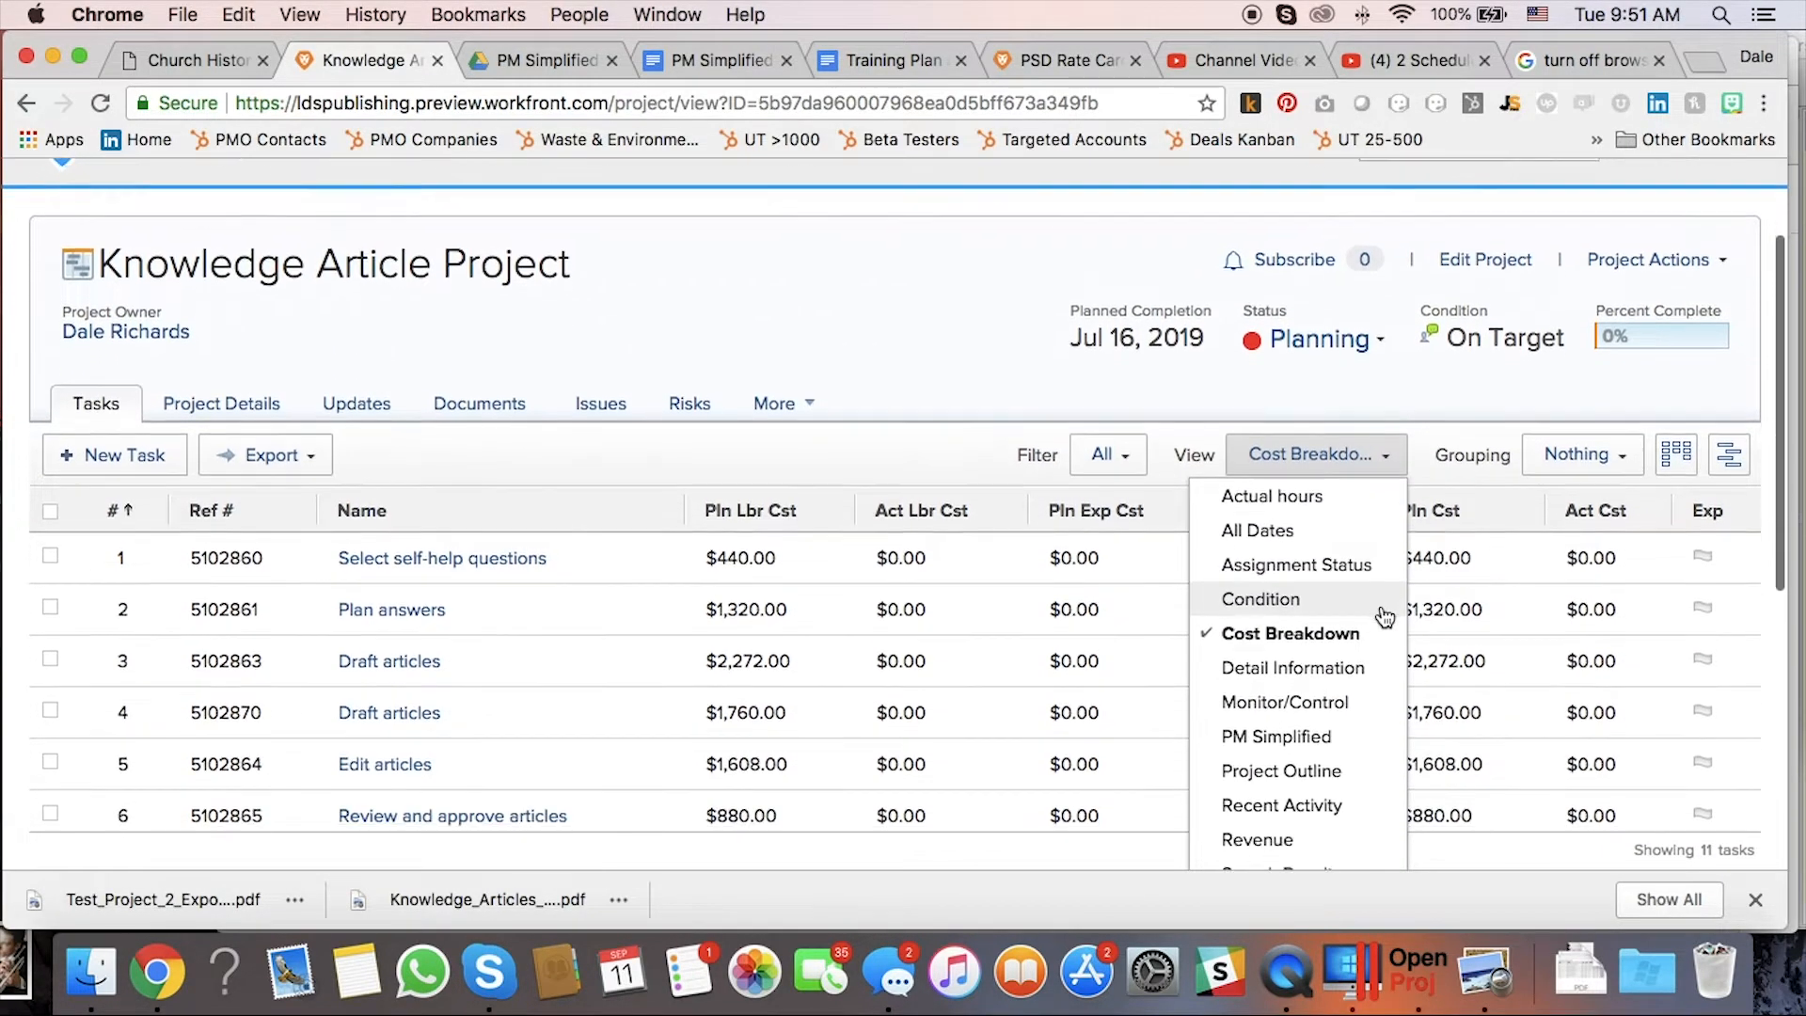
{"action": "left_click", "coordinate": [1374, 701]}
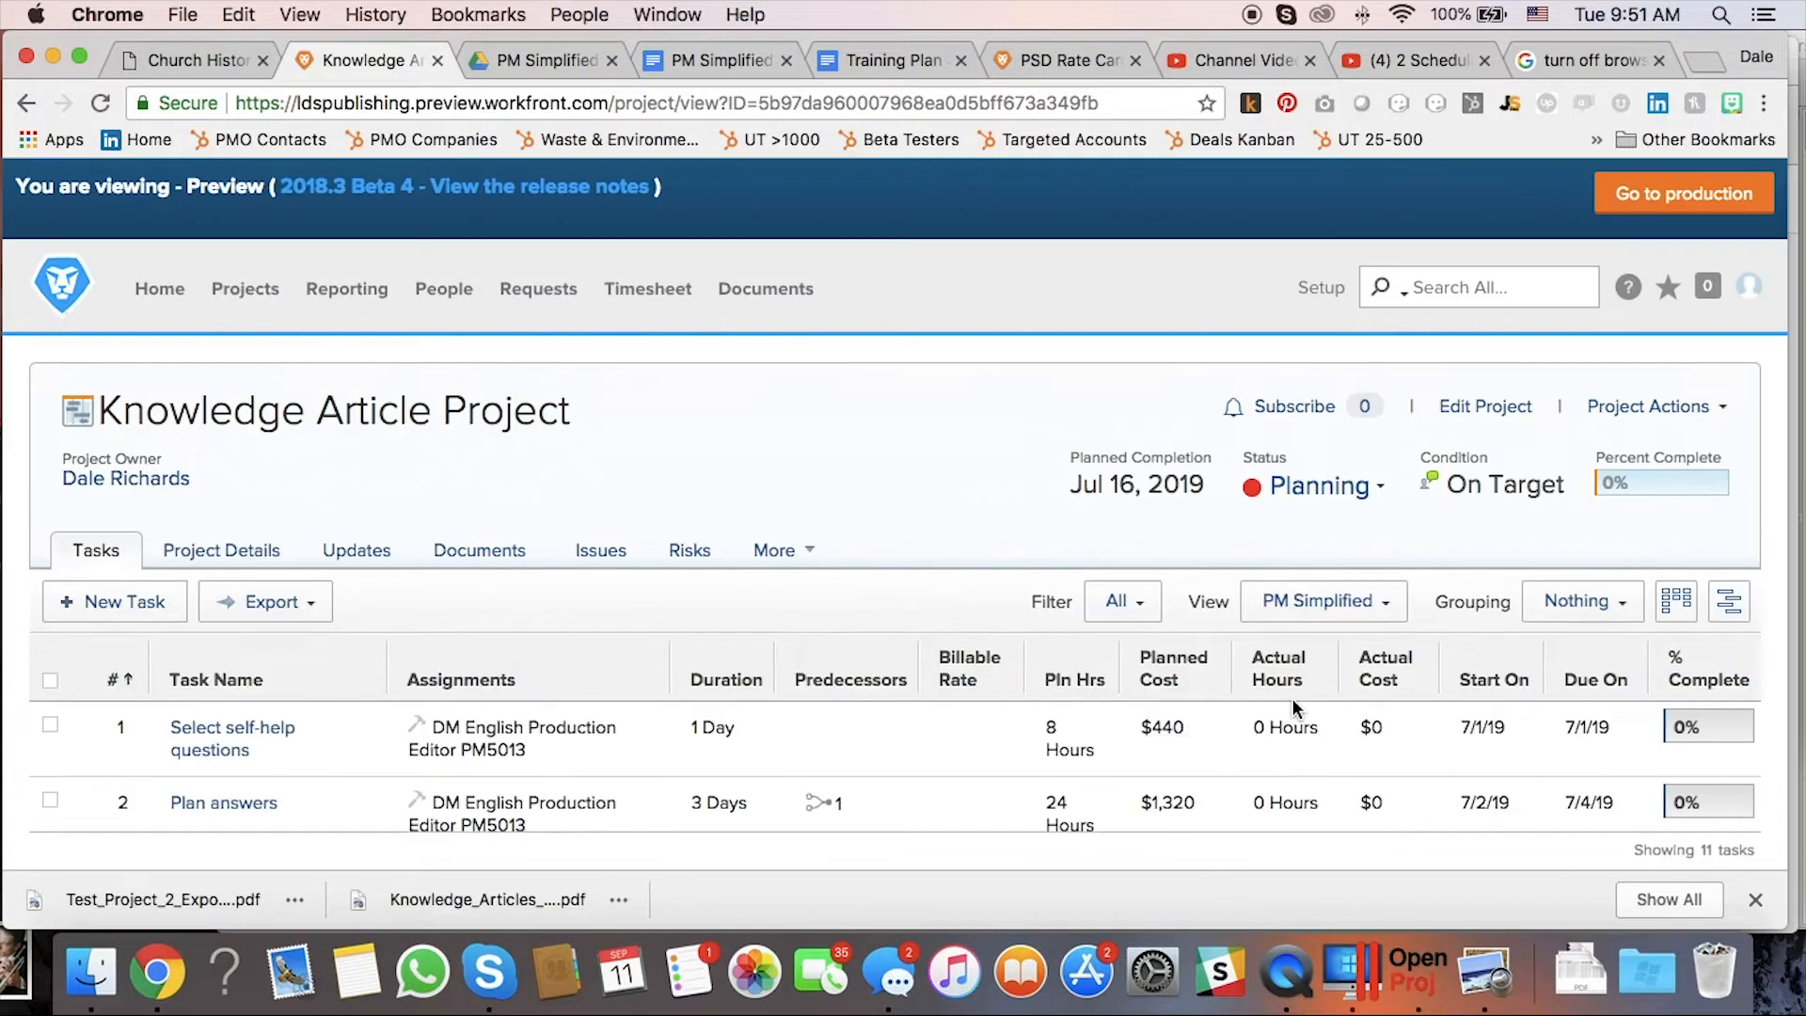
{"action": "scroll", "coordinate": [1350, 688], "scroll_direction": "down", "scroll_amount": 5}
{"action": "scroll", "coordinate": [1352, 691], "scroll_direction": "down", "scroll_amount": 1}
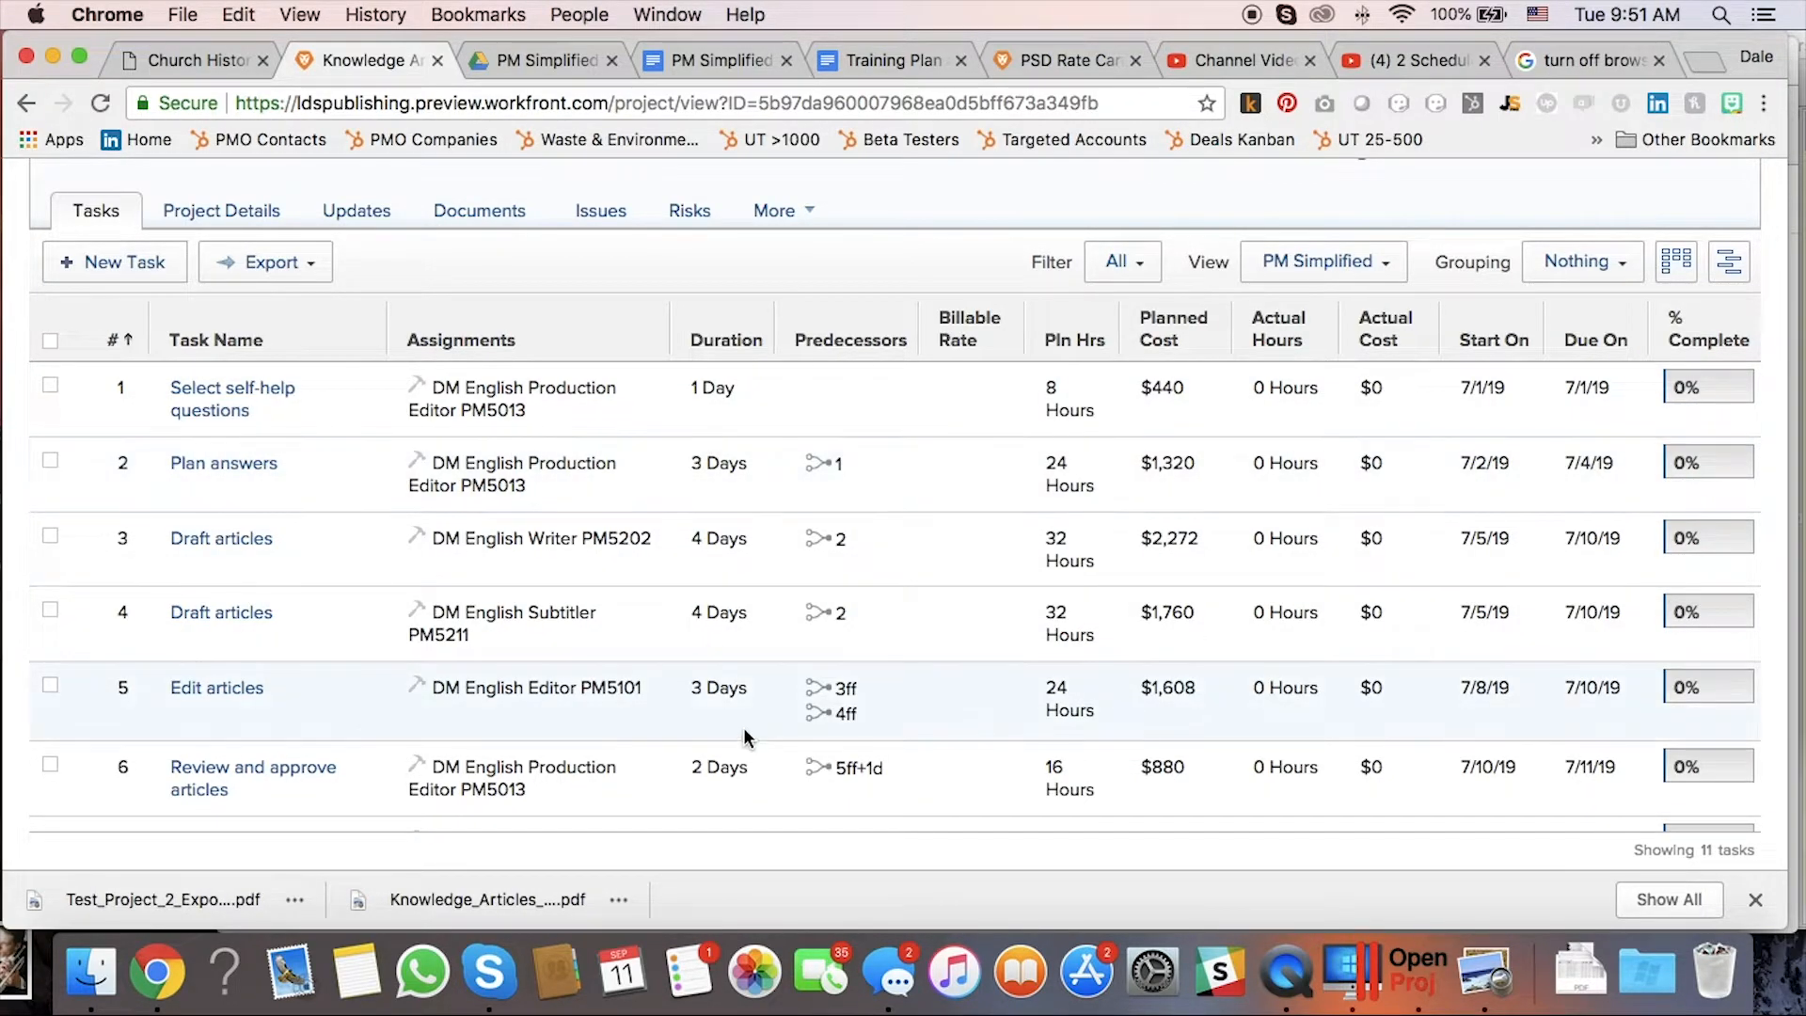
{"action": "scroll", "coordinate": [1068, 400], "scroll_direction": "up", "scroll_amount": 1}
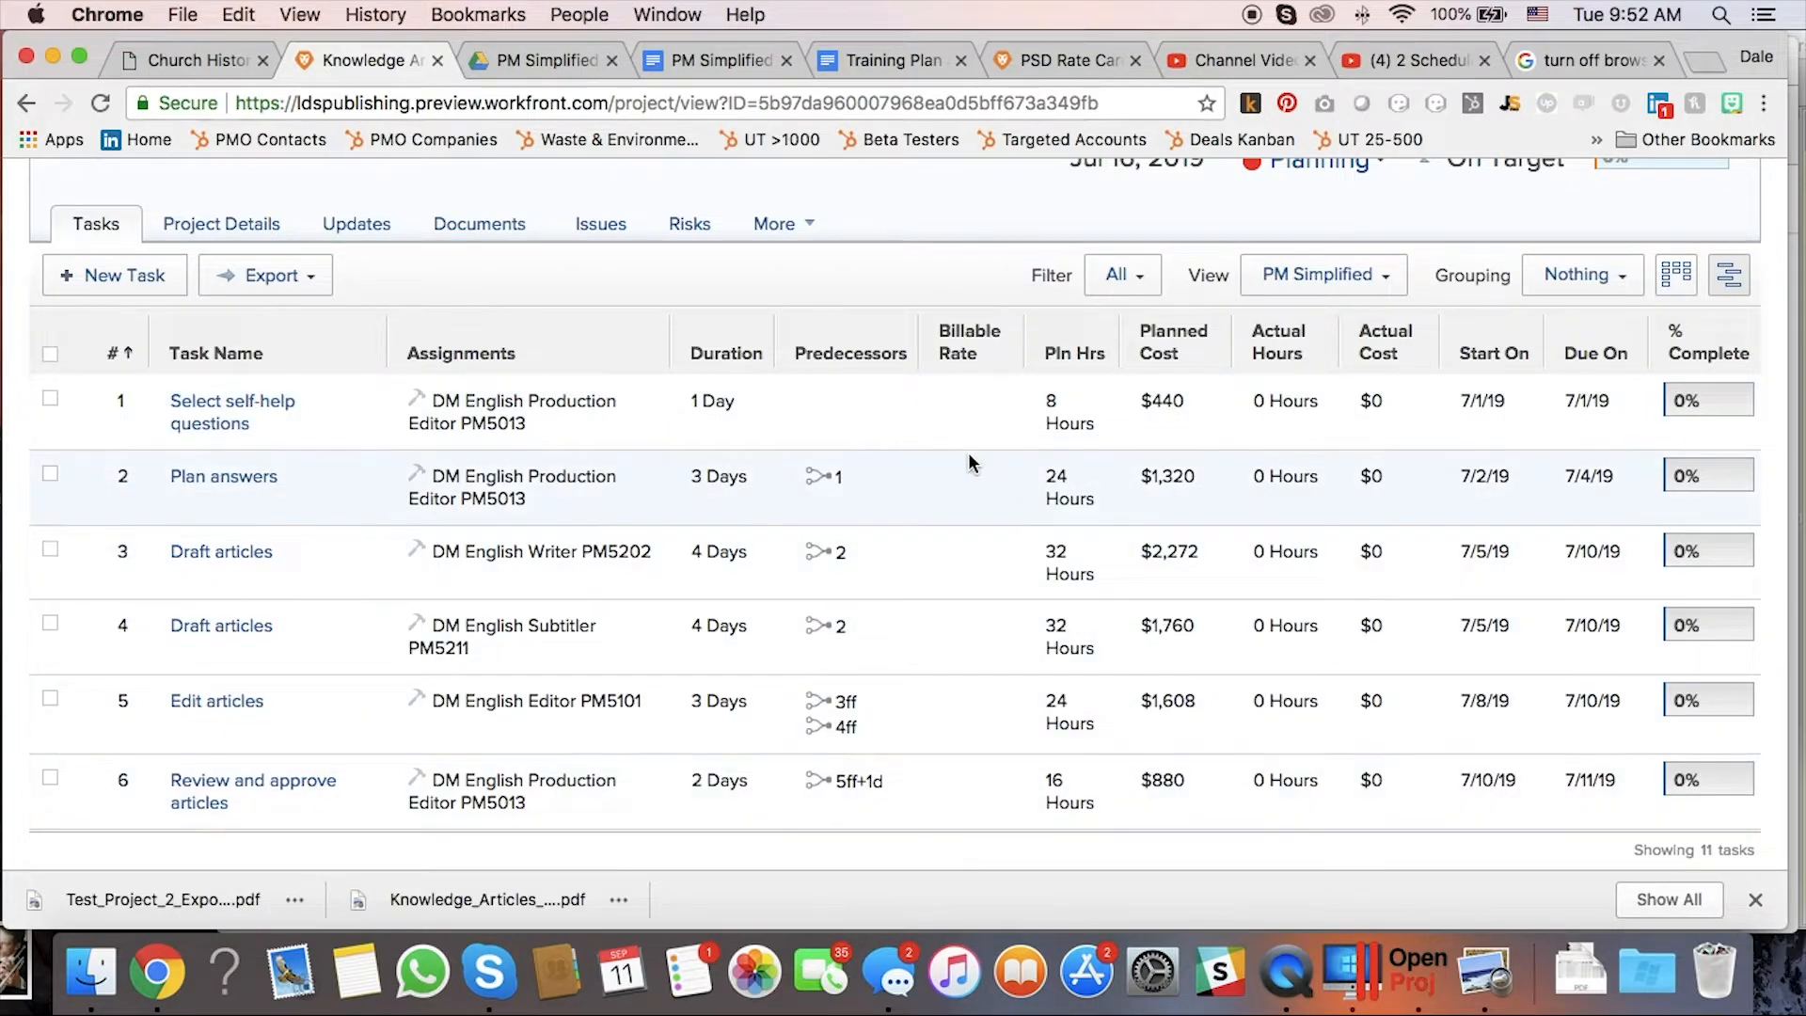
{"action": "scroll", "coordinate": [954, 460], "scroll_direction": "up", "scroll_amount": 5}
{"action": "scroll", "coordinate": [954, 461], "scroll_direction": "up", "scroll_amount": 1}
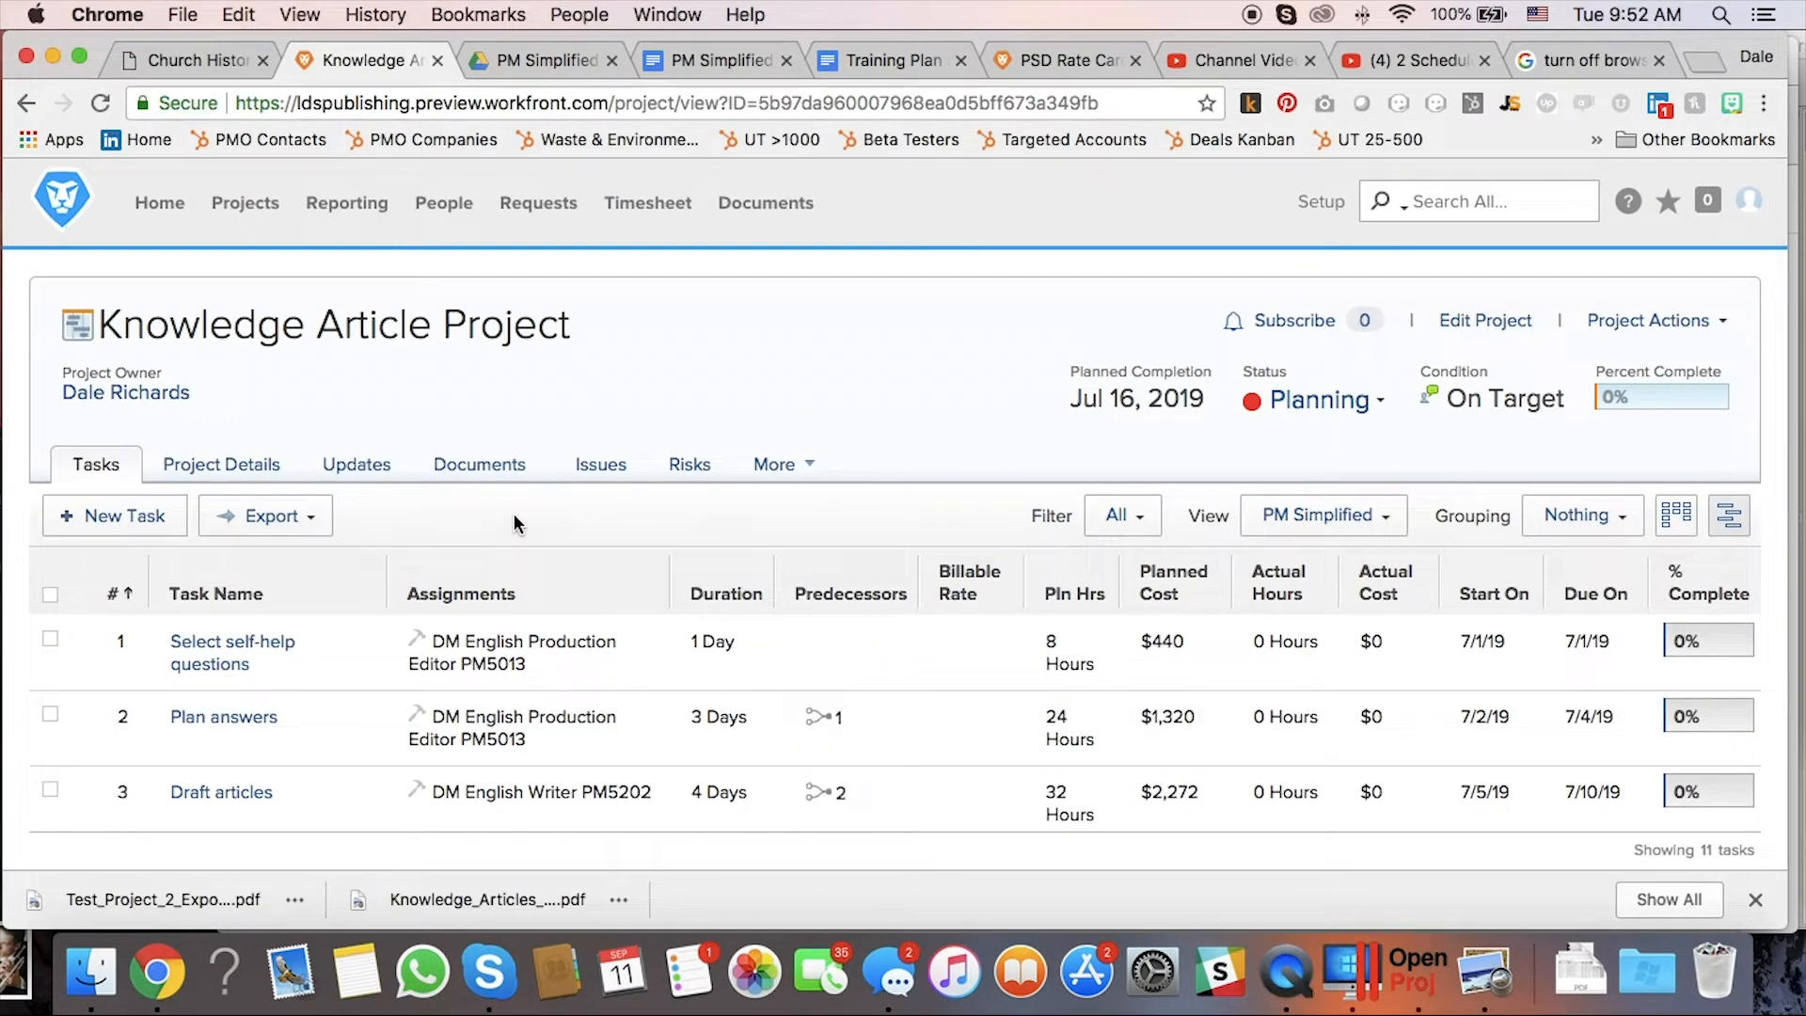
Open the project's Finance details and scroll to the $11,052.00 planned cost.
{"action": "left_click", "coordinate": [212, 468]}
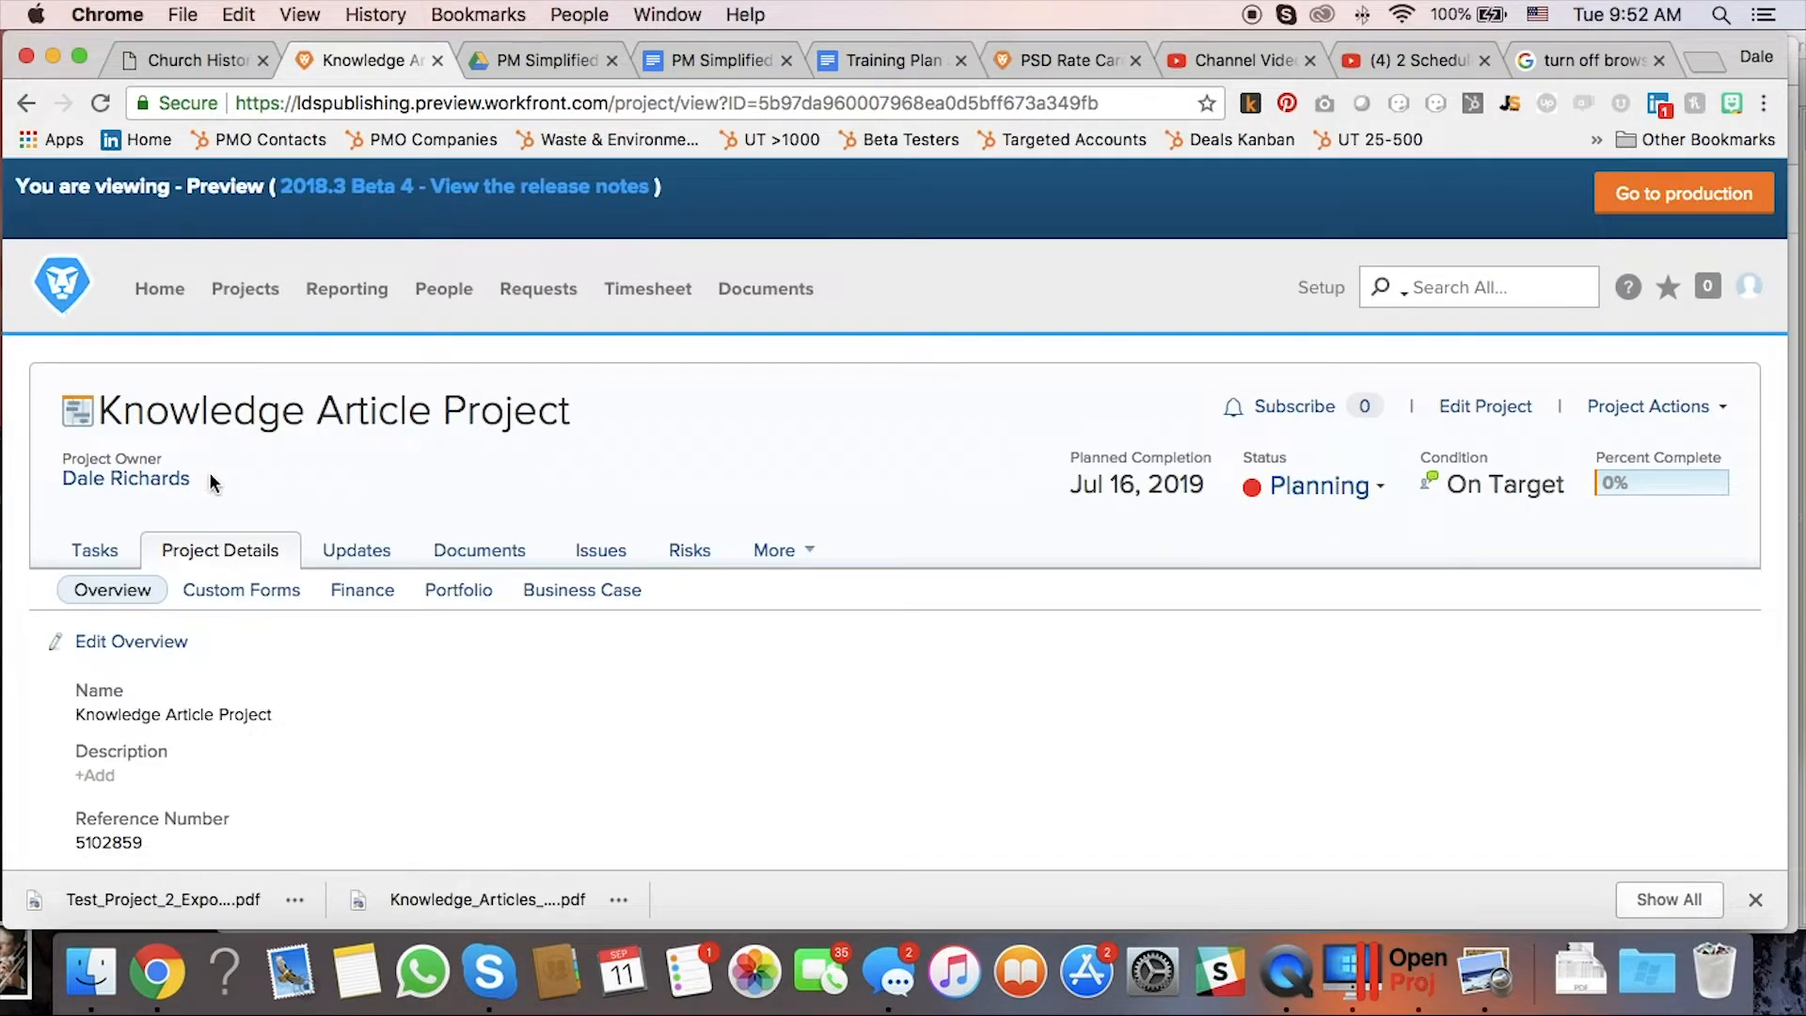
{"action": "left_click", "coordinate": [362, 591]}
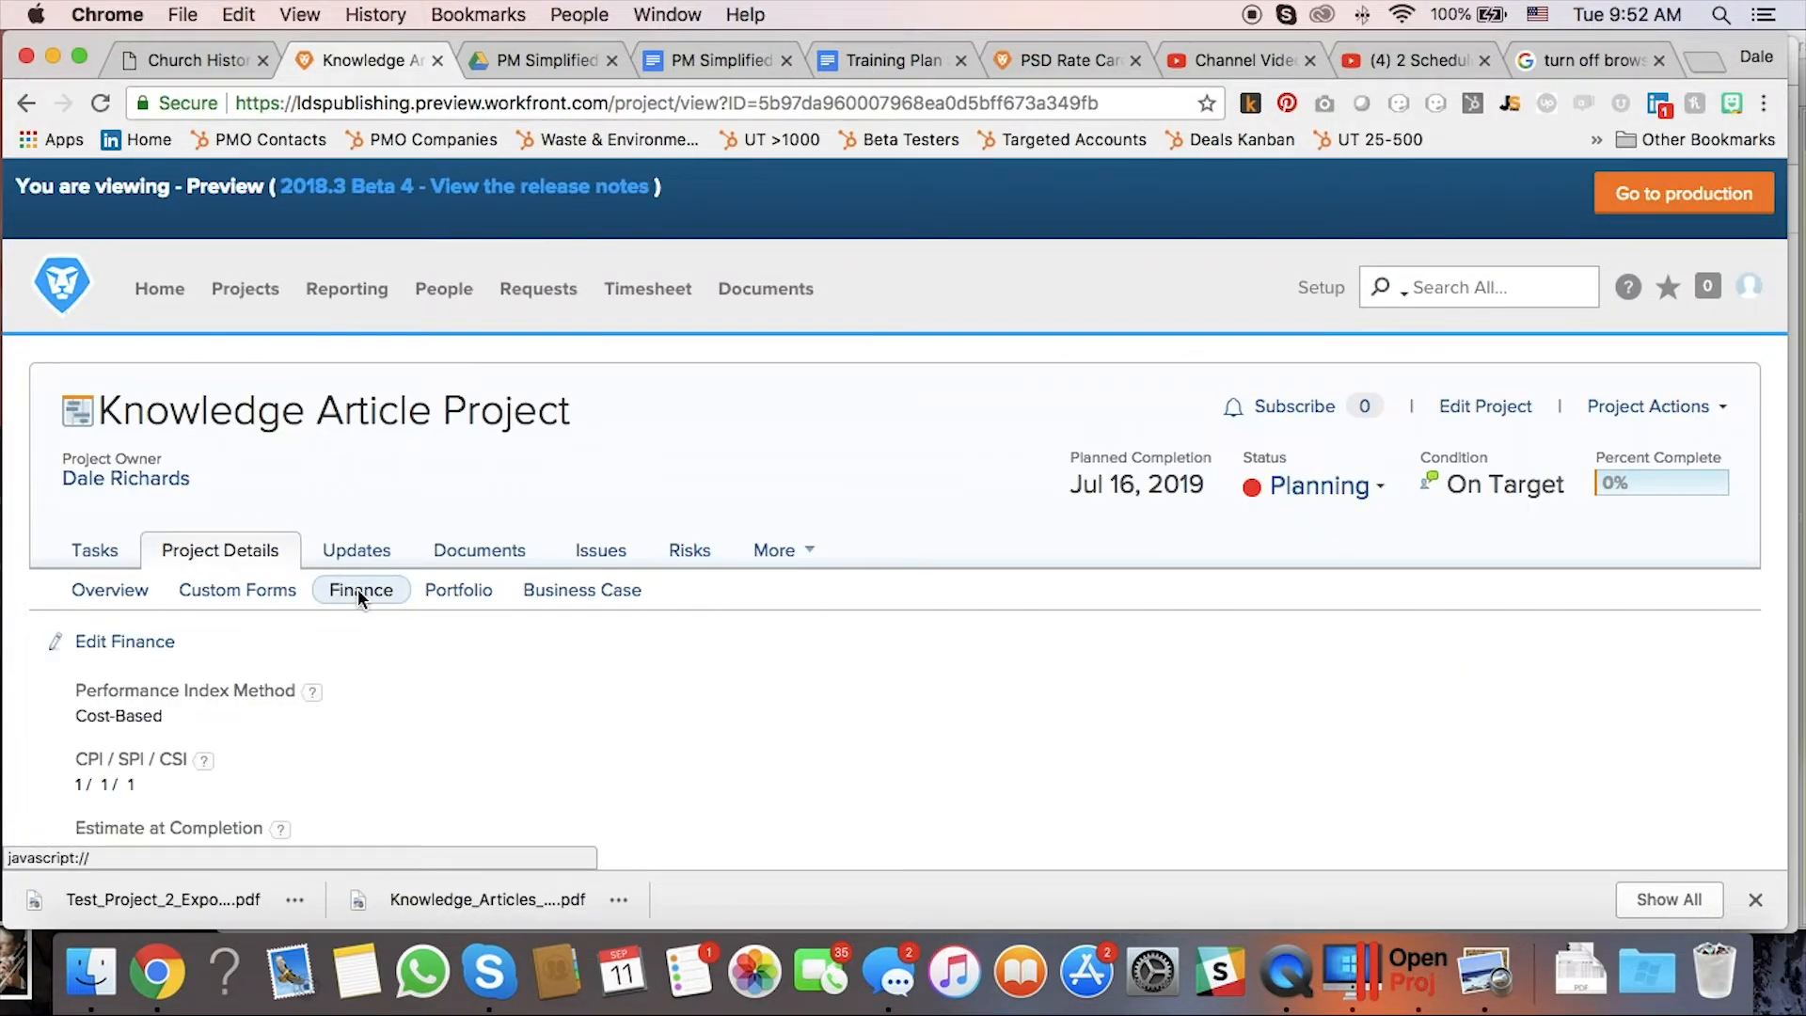
{"action": "scroll", "coordinate": [360, 598], "scroll_direction": "down", "scroll_amount": 5}
{"action": "scroll", "coordinate": [357, 589], "scroll_direction": "down", "scroll_amount": 1}
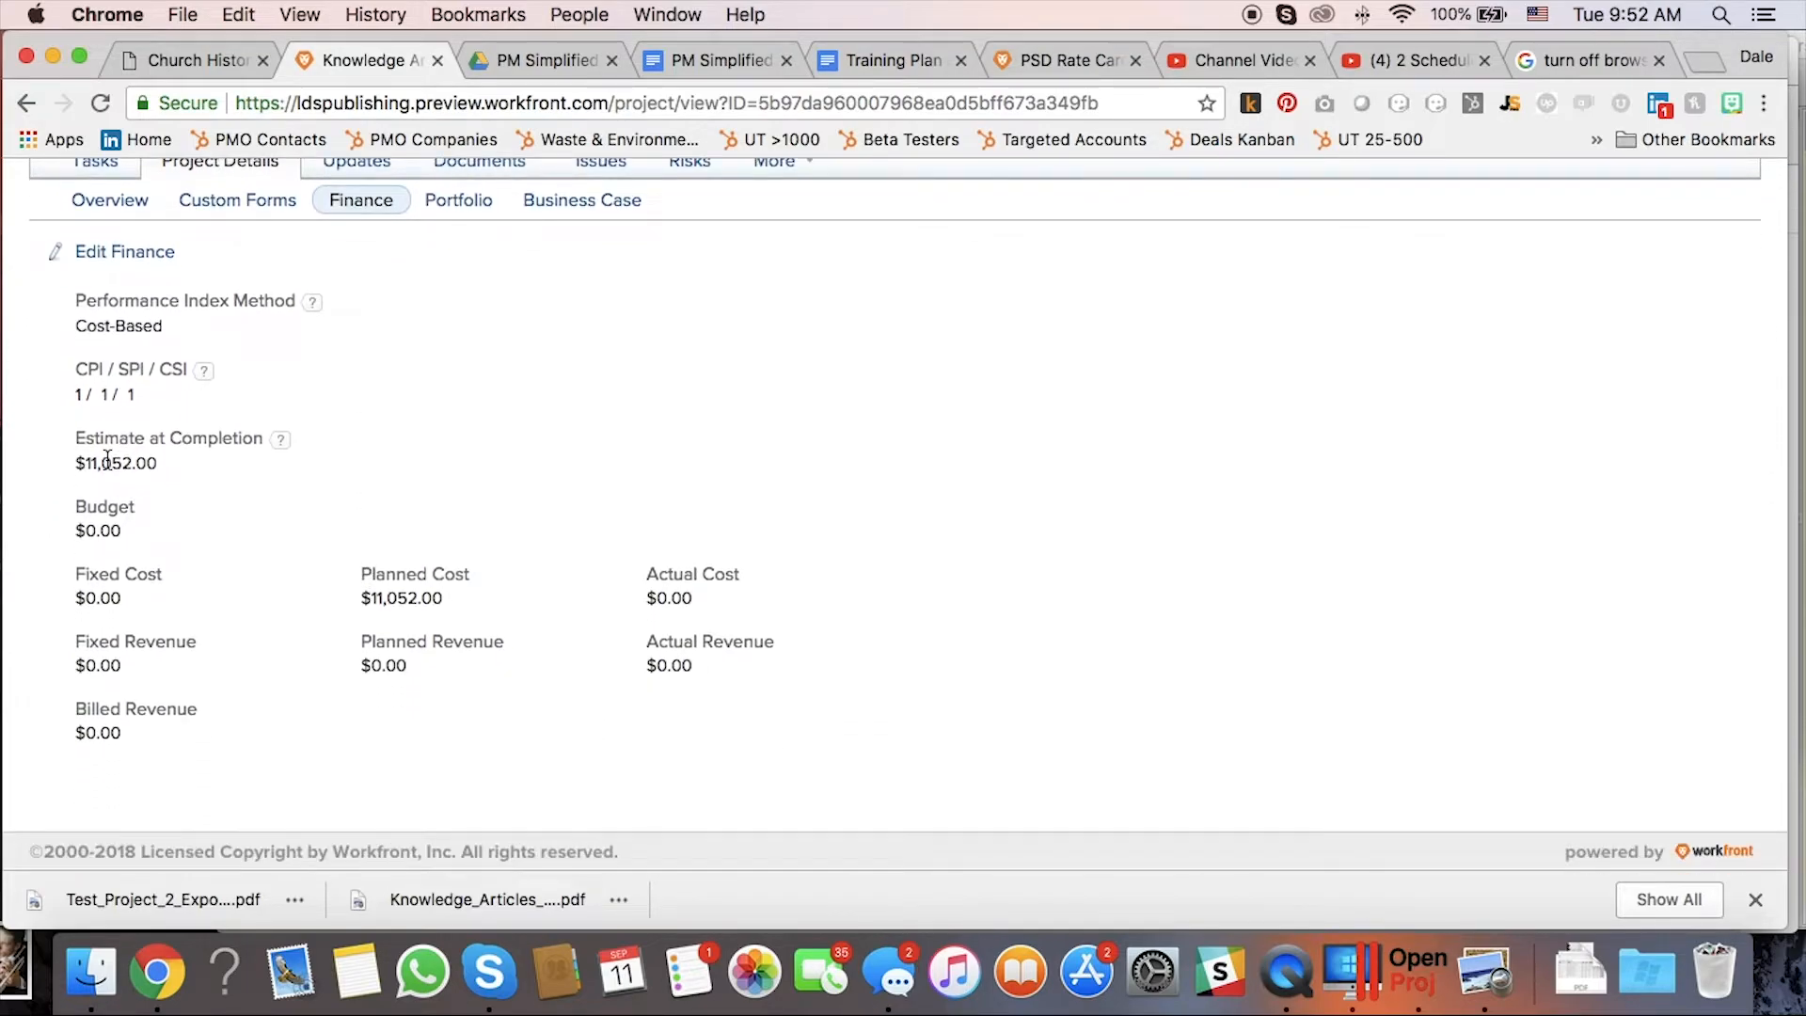
{"action": "mouse_move", "coordinate": [282, 446]}
Check the spreadsheet's F22 total =SUM(F17:F21) of $11,620 and place the sheet beside Workfront.
{"action": "left_click_drag", "start_coordinate": [1787, 576], "coordinate": [1096, 611]}
{"action": "left_click", "coordinate": [1616, 599]}
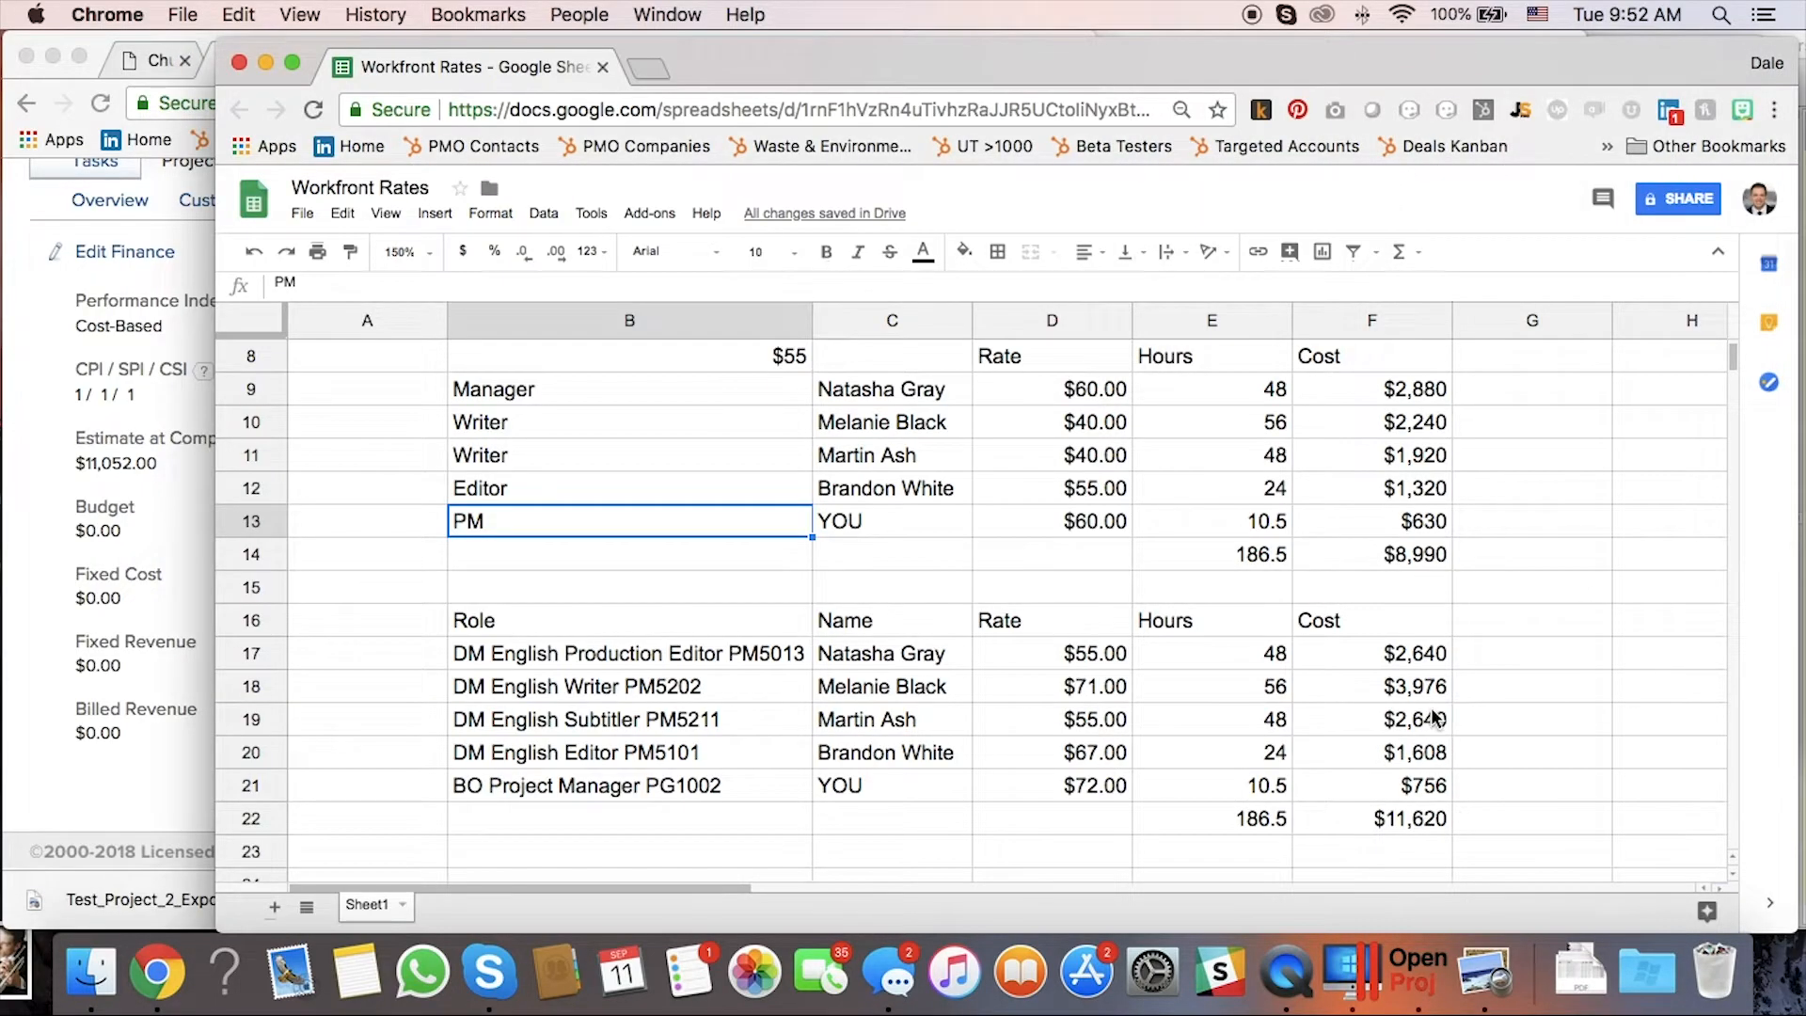
{"action": "left_click", "coordinate": [1382, 824]}
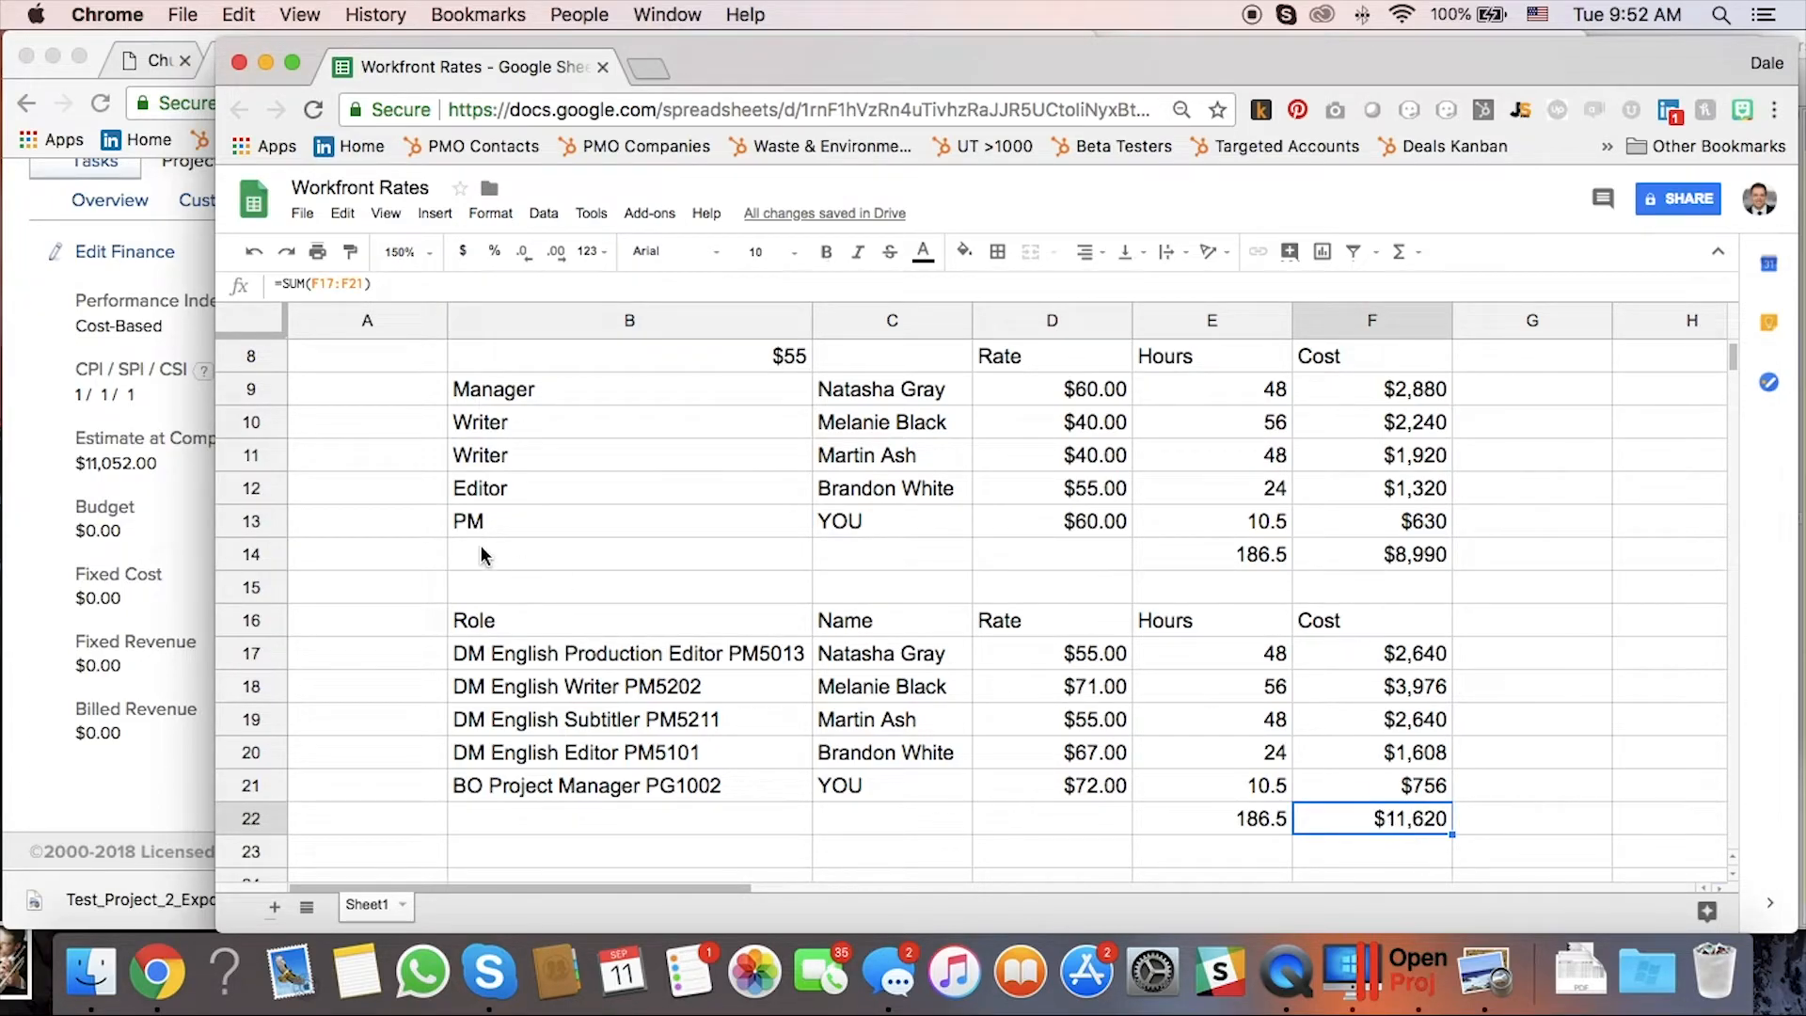
{"action": "left_click_drag", "start_coordinate": [260, 501], "coordinate": [1028, 501]}
Return to the project's task list and widen the Workfront window to show more columns.
{"action": "scroll", "coordinate": [706, 437], "scroll_direction": "up", "scroll_amount": 5}
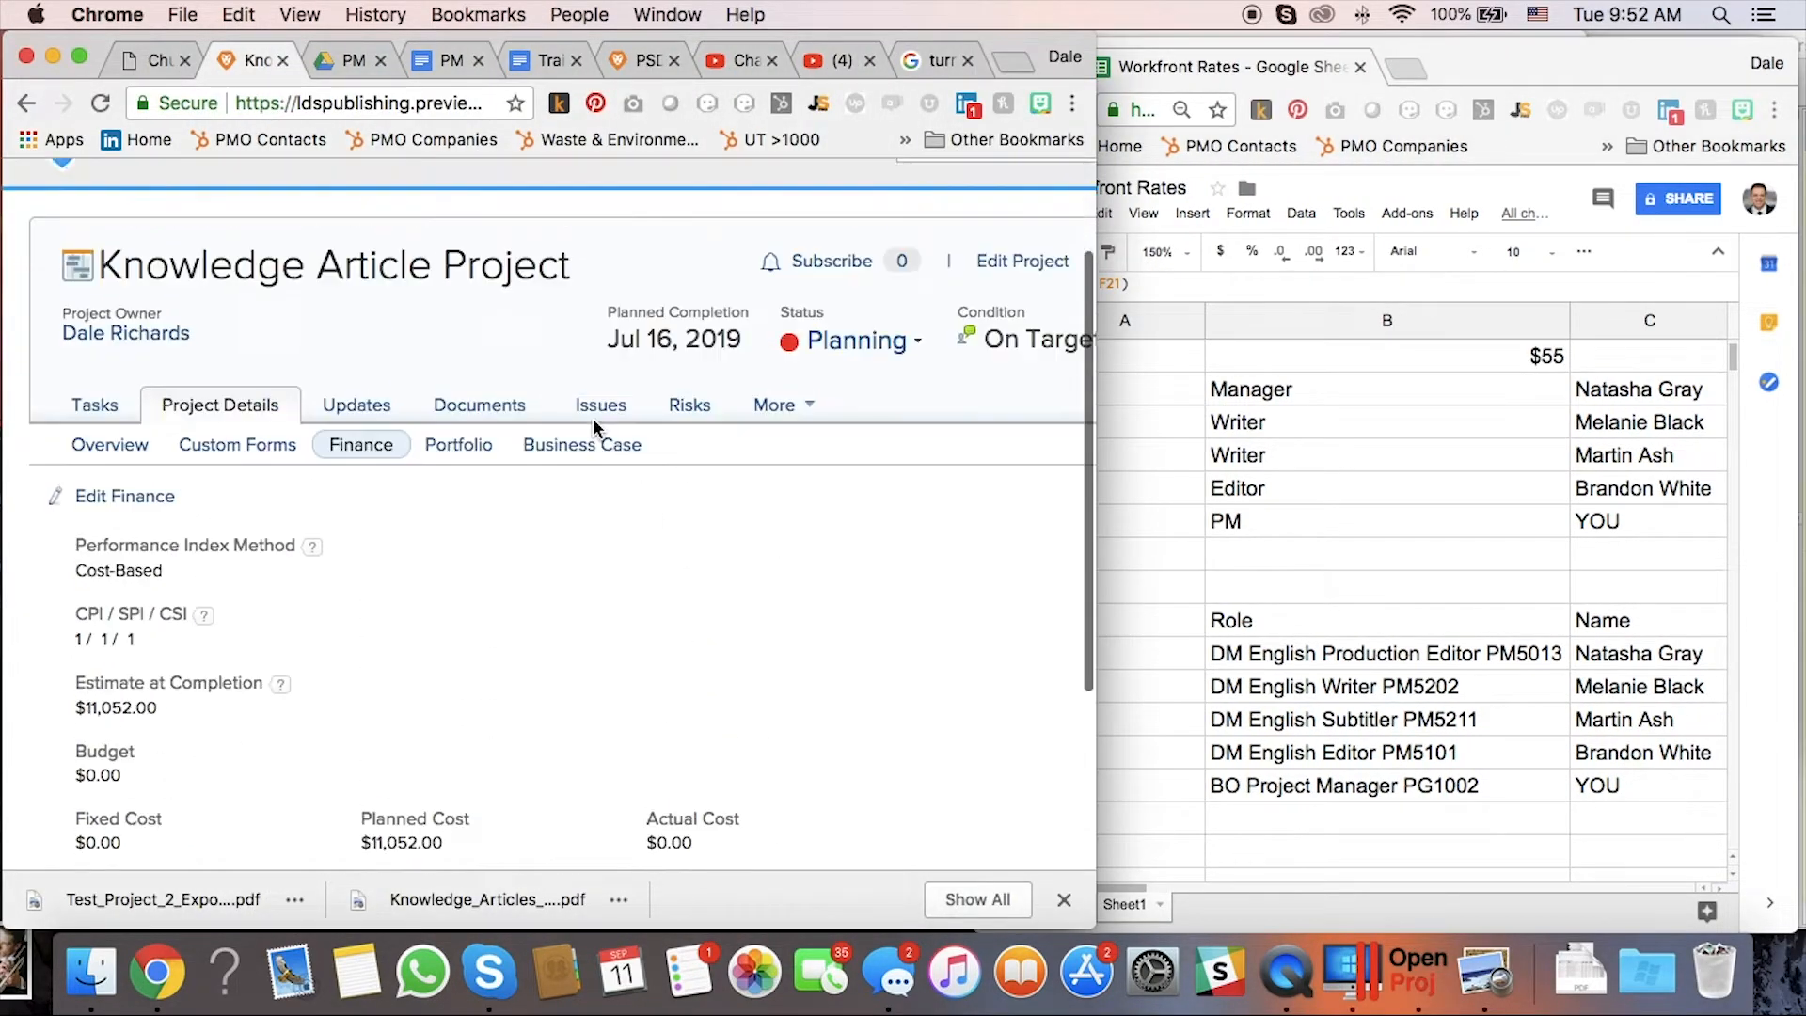
{"action": "left_click", "coordinate": [90, 475]}
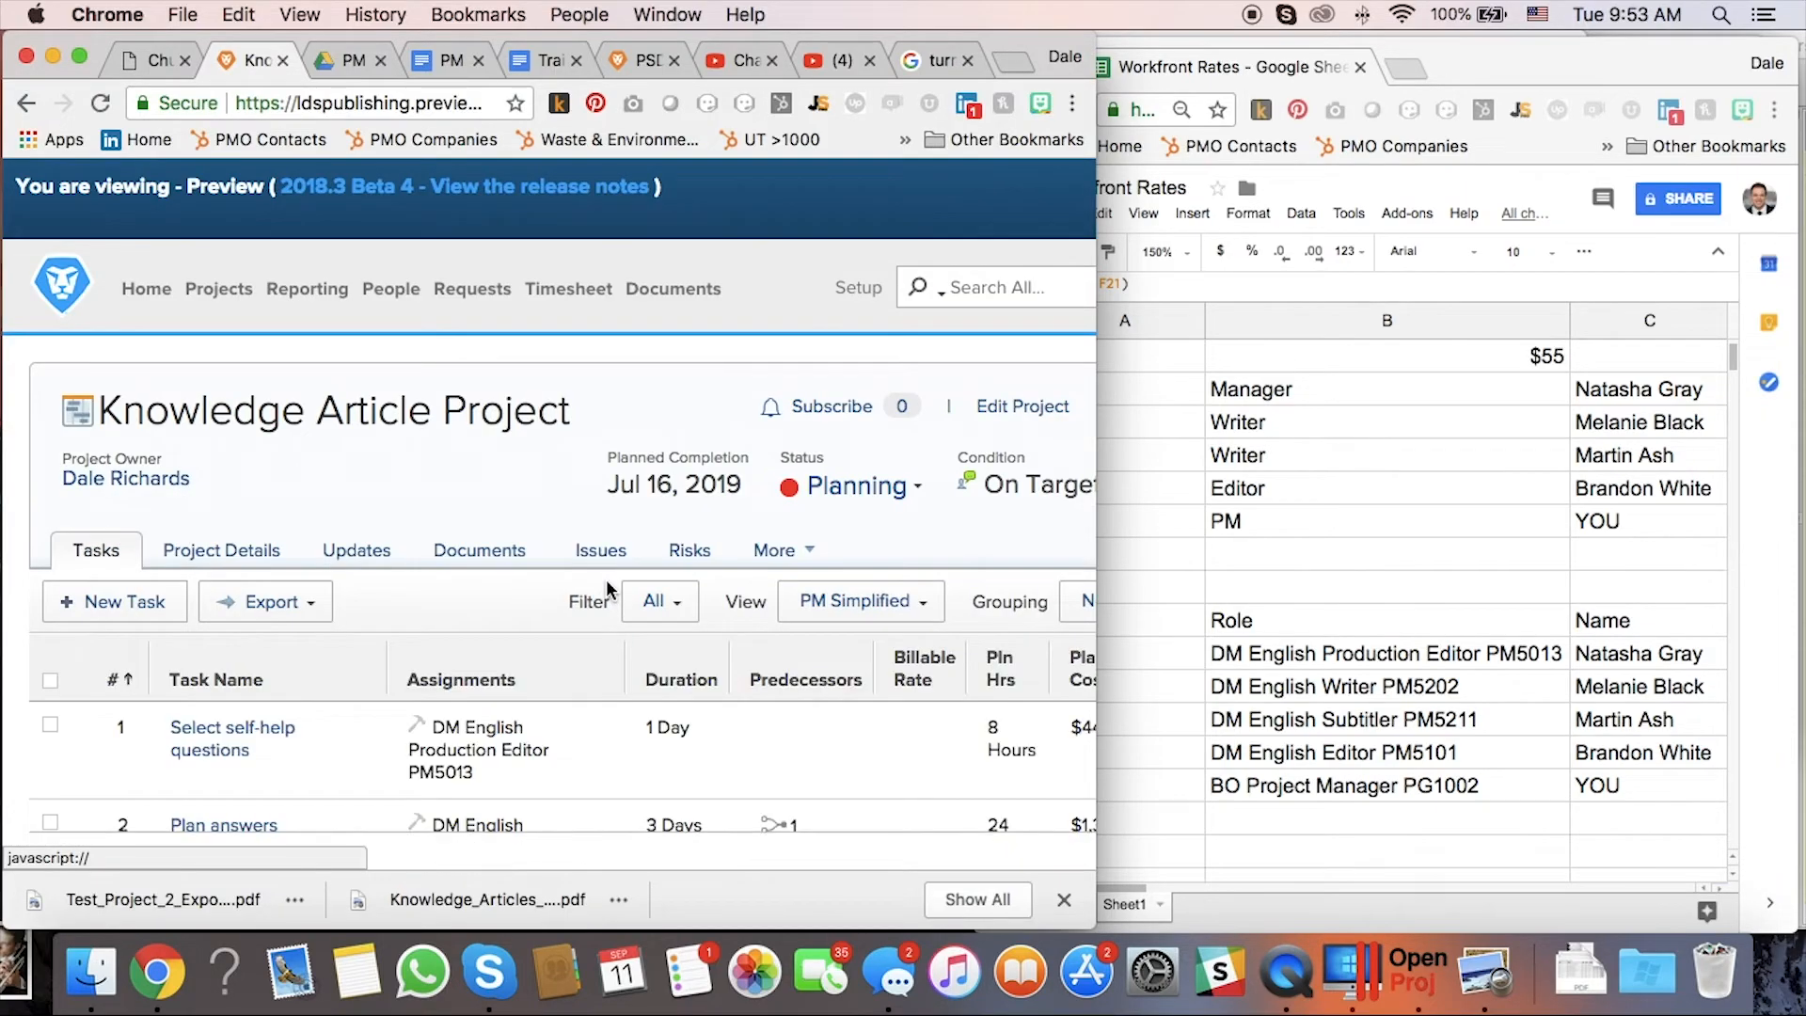
{"action": "scroll", "coordinate": [605, 592], "scroll_direction": "down", "scroll_amount": 5}
{"action": "left_click_drag", "start_coordinate": [1096, 601], "coordinate": [1277, 602]}
{"action": "scroll", "coordinate": [850, 567], "scroll_direction": "right", "scroll_amount": 2}
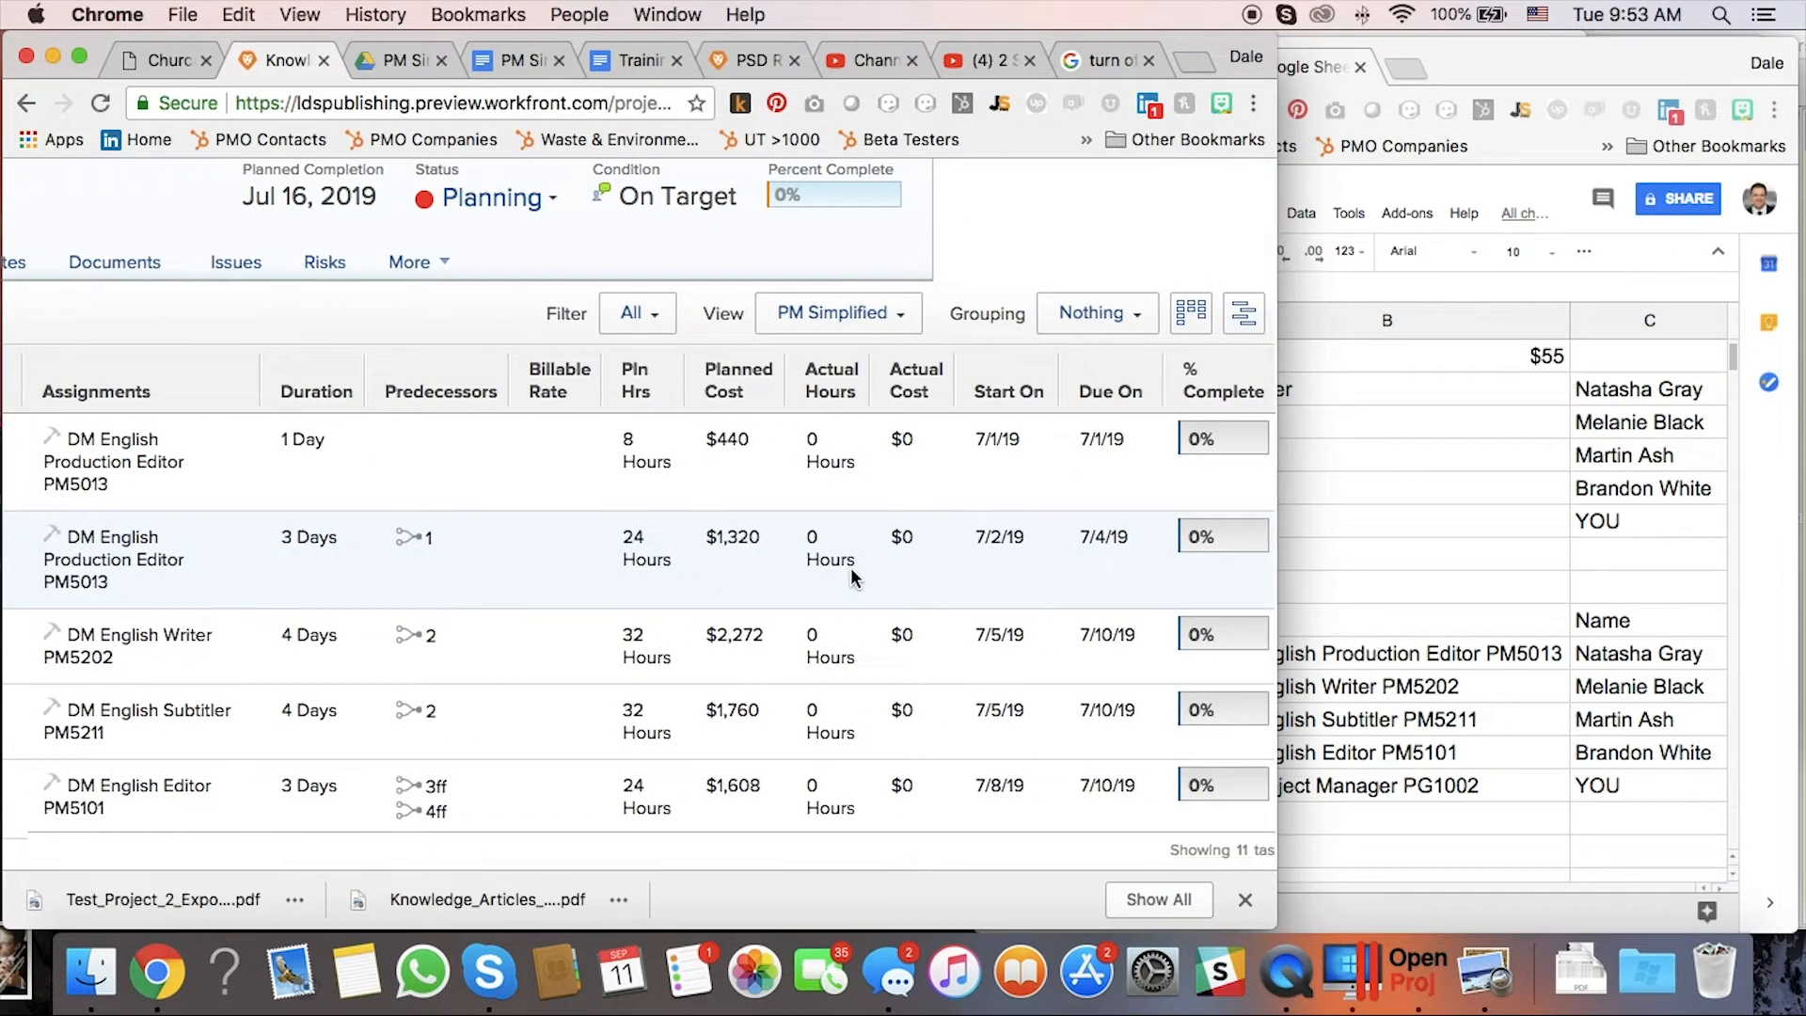
{"action": "scroll", "coordinate": [850, 567], "scroll_direction": "down", "scroll_amount": 5}
{"action": "scroll", "coordinate": [851, 567], "scroll_direction": "down", "scroll_amount": 4}
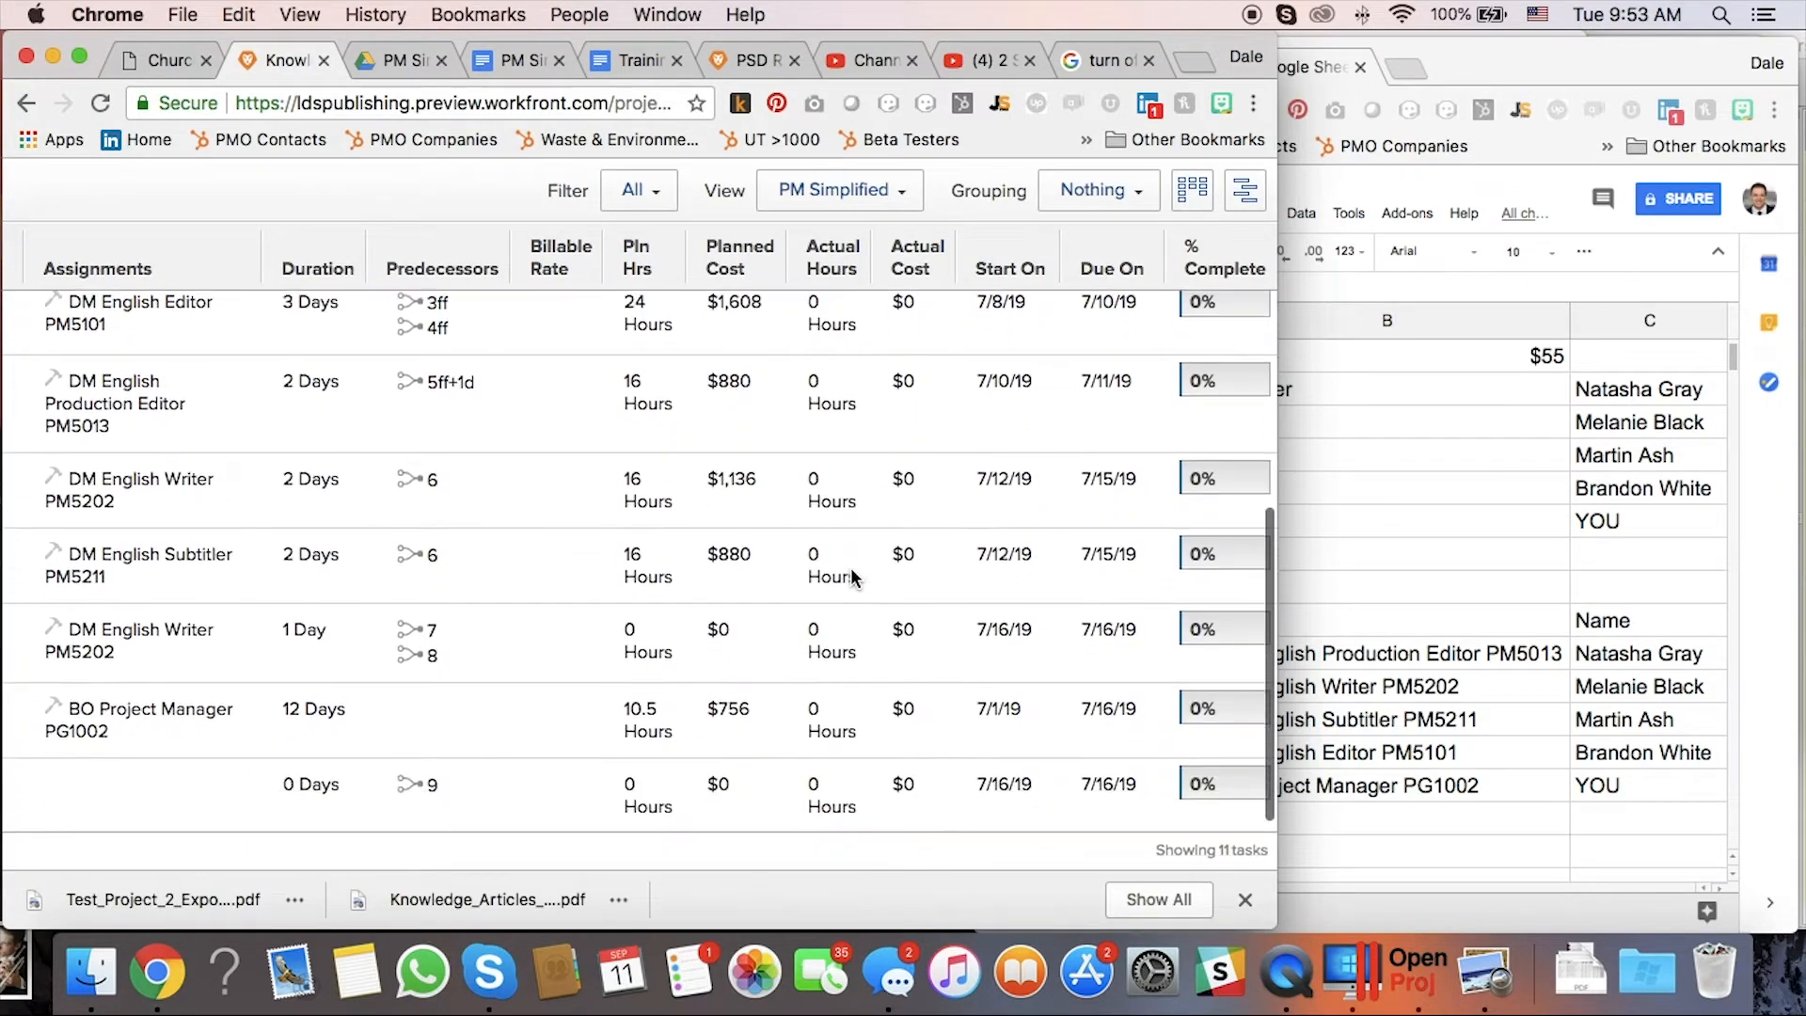
{"action": "scroll", "coordinate": [850, 567], "scroll_direction": "left", "scroll_amount": 8}
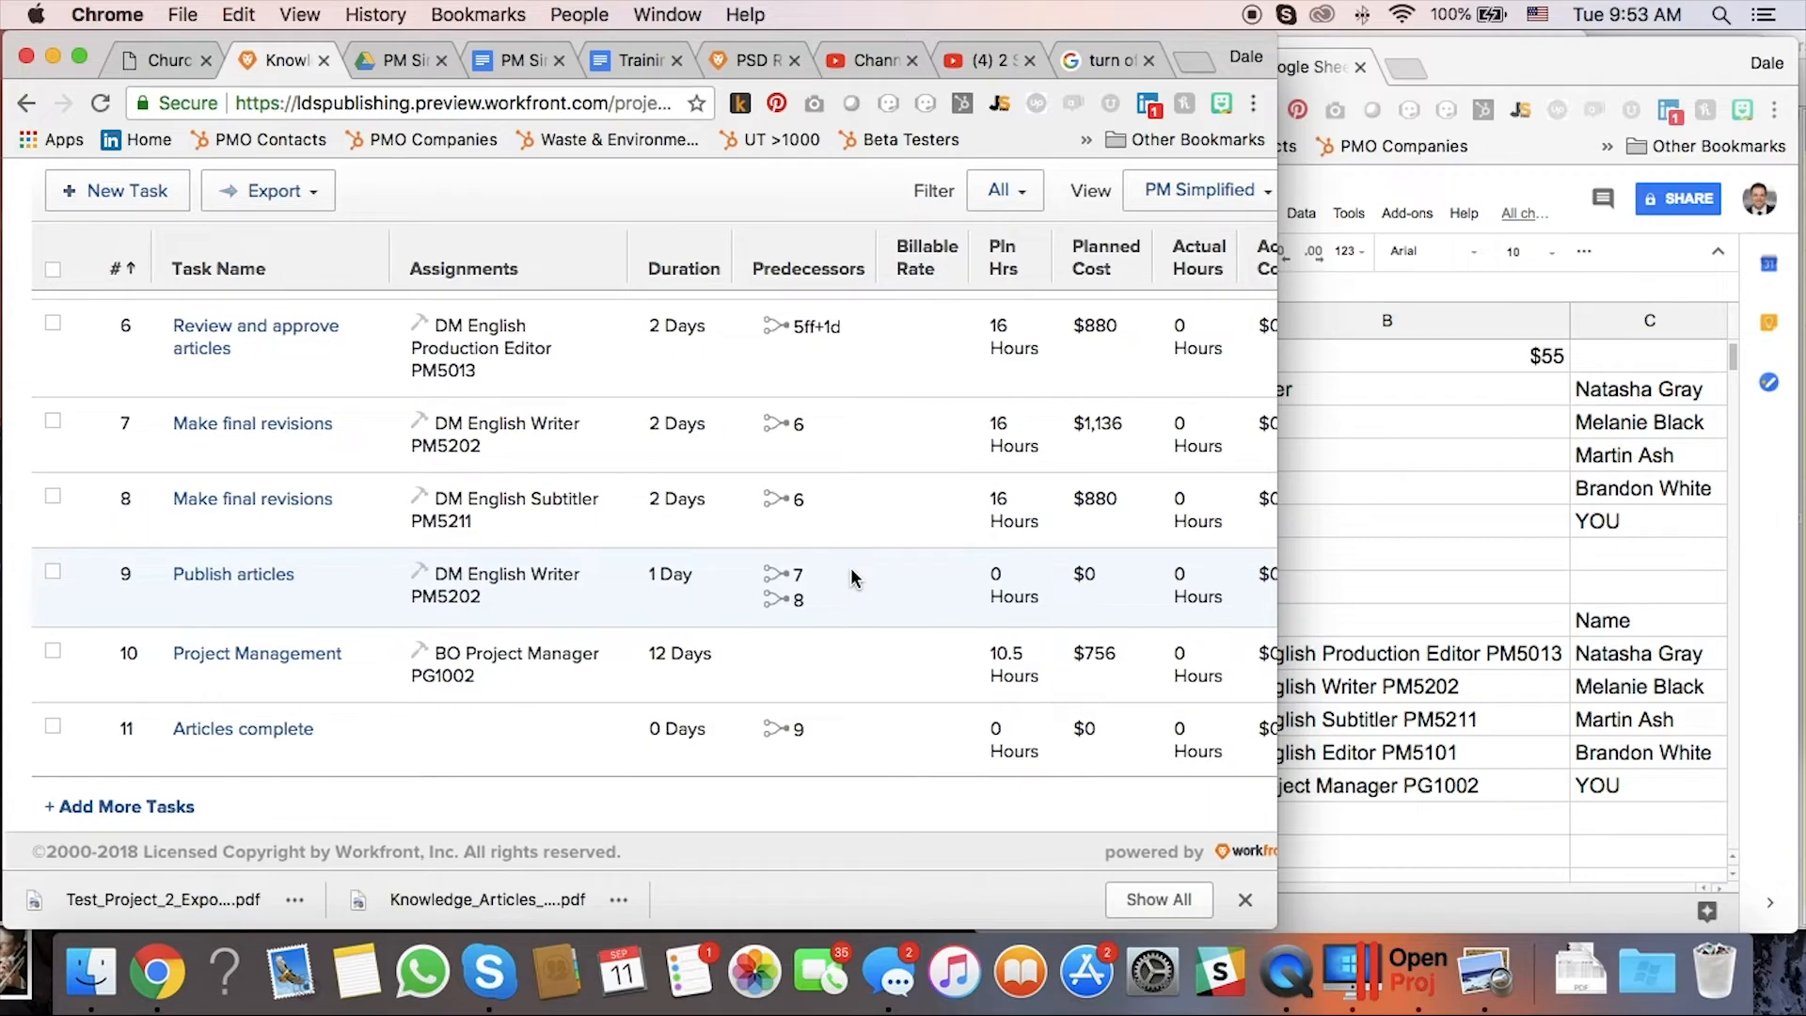
{"action": "scroll", "coordinate": [850, 576], "scroll_direction": "right", "scroll_amount": 2}
{"action": "scroll", "coordinate": [850, 567], "scroll_direction": "right", "scroll_amount": 3}
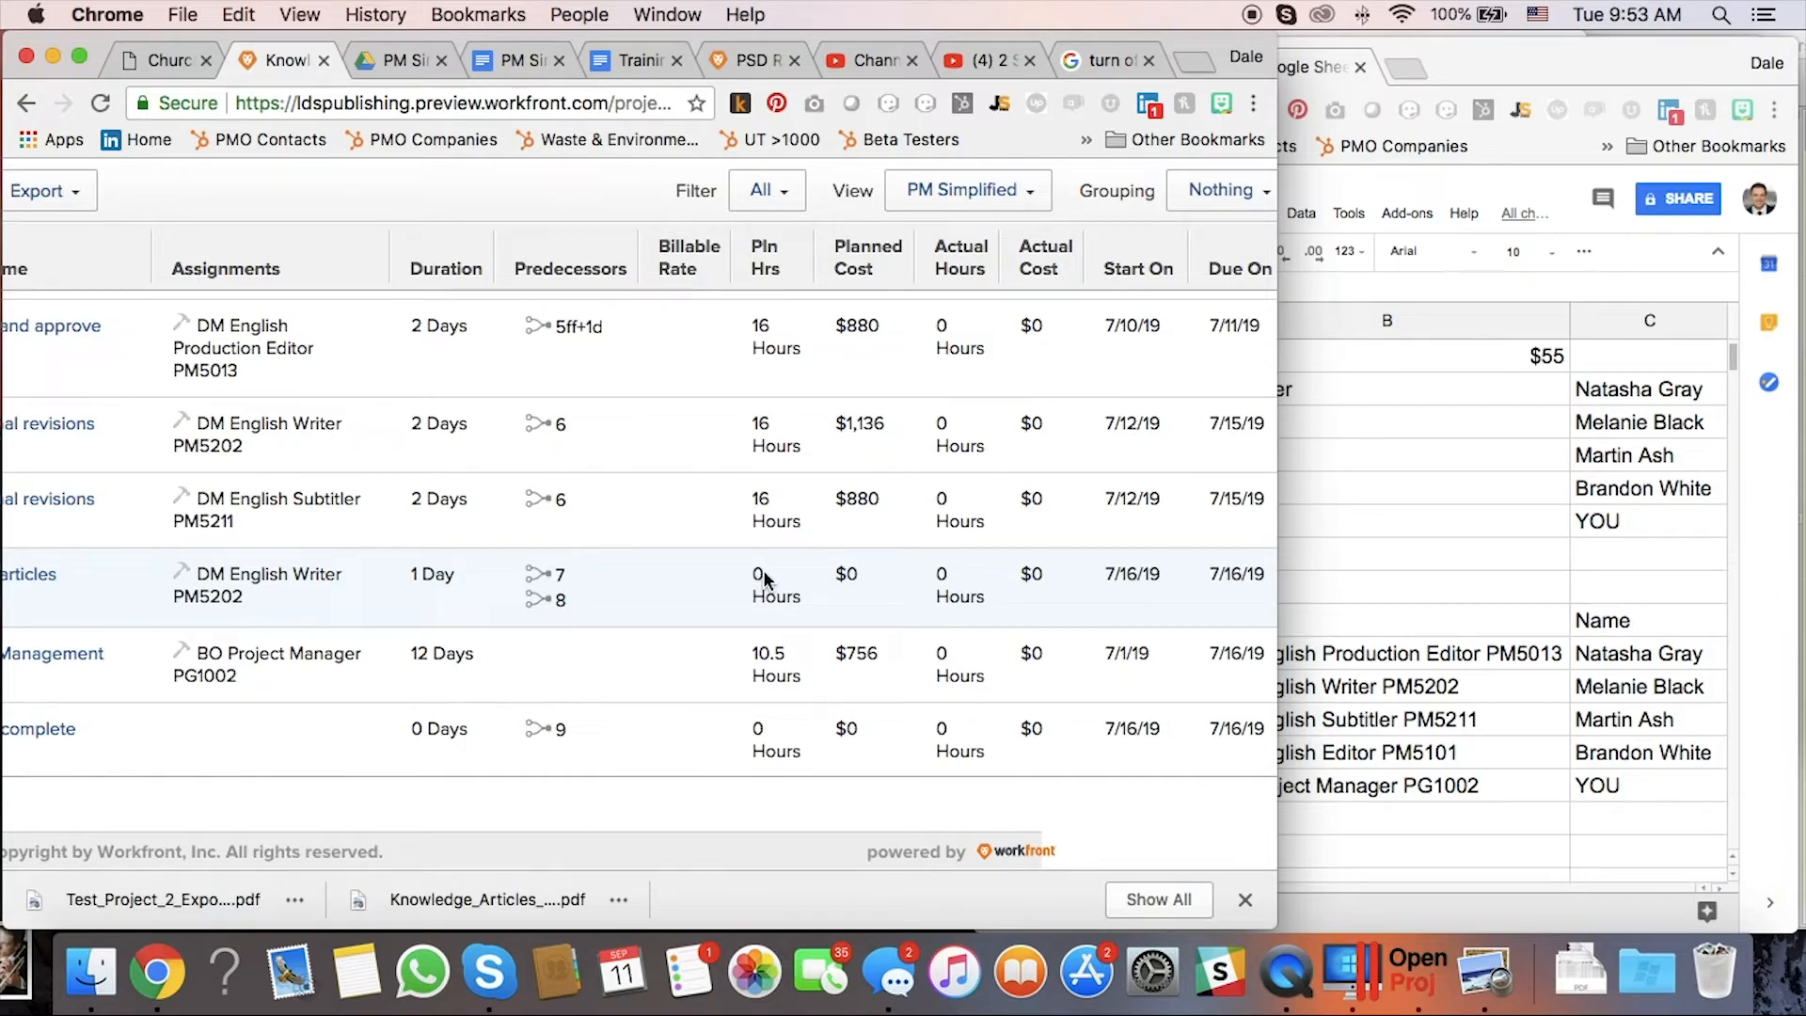
Give Publish articles 8 planned hours and save, bringing its planned cost to $568.
{"action": "left_click", "coordinate": [765, 577]}
{"action": "left_click", "coordinate": [765, 578]}
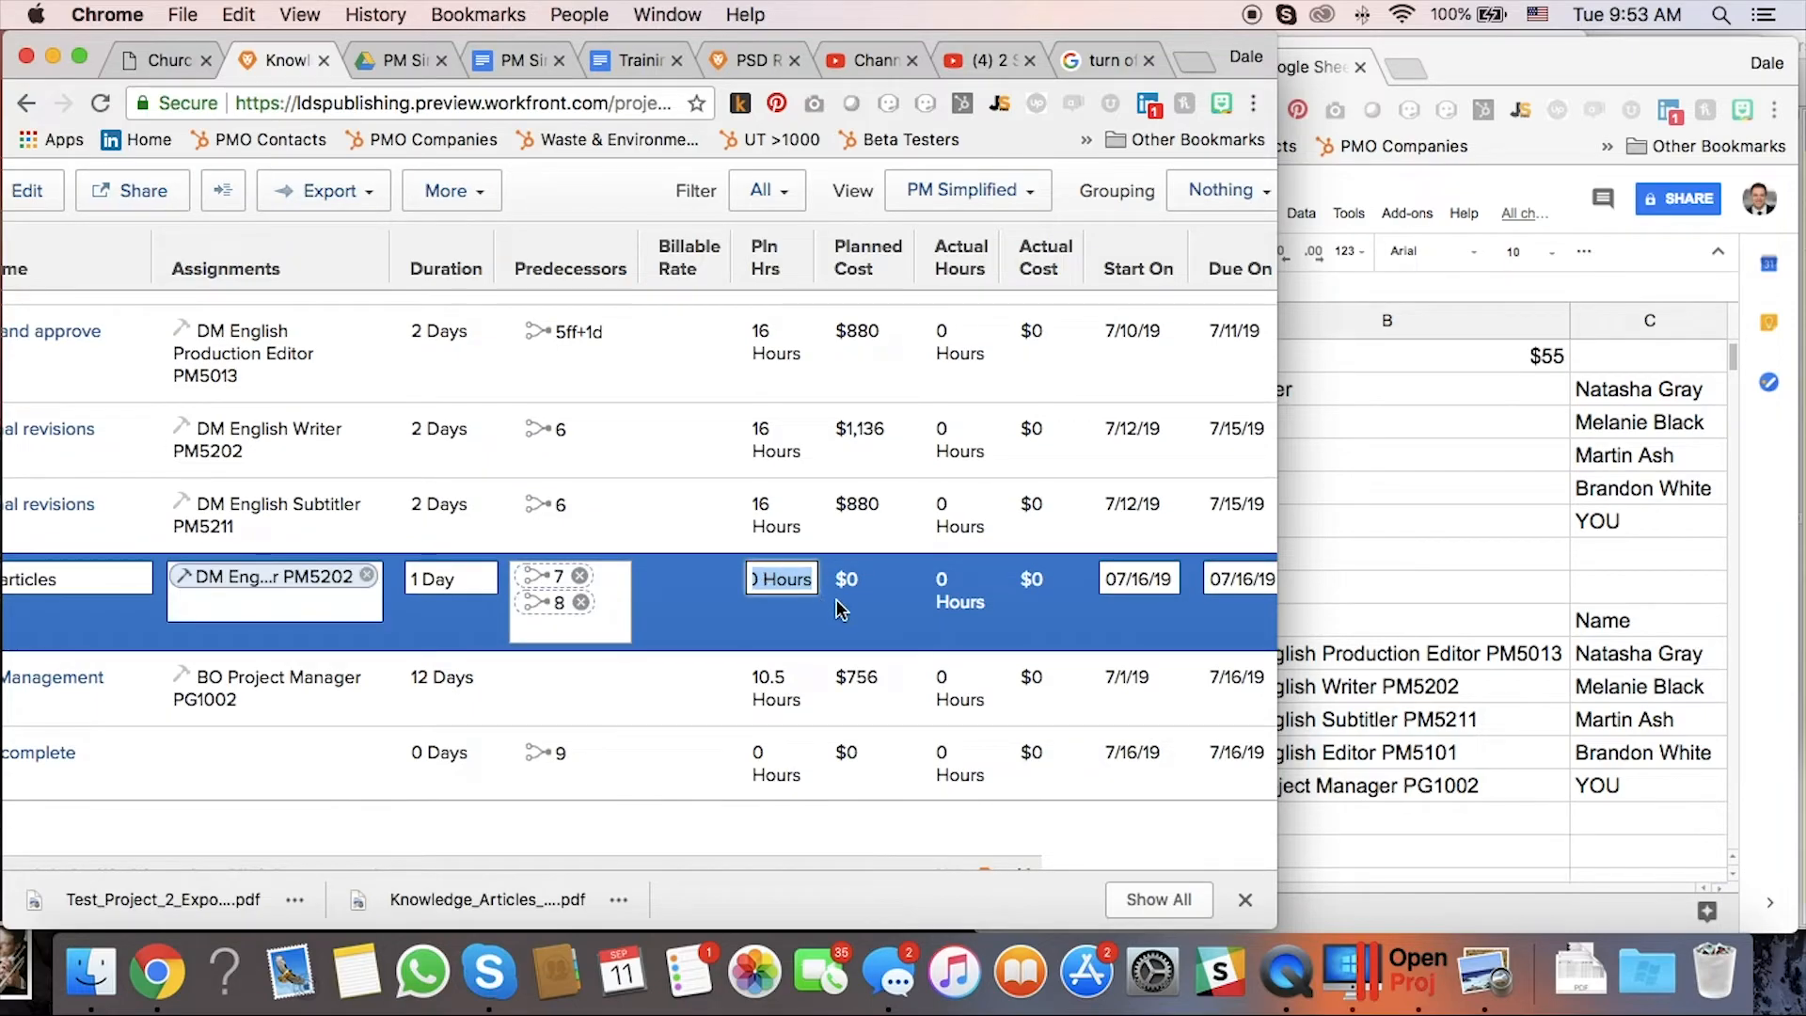
{"action": "type", "text": "8 hour"}
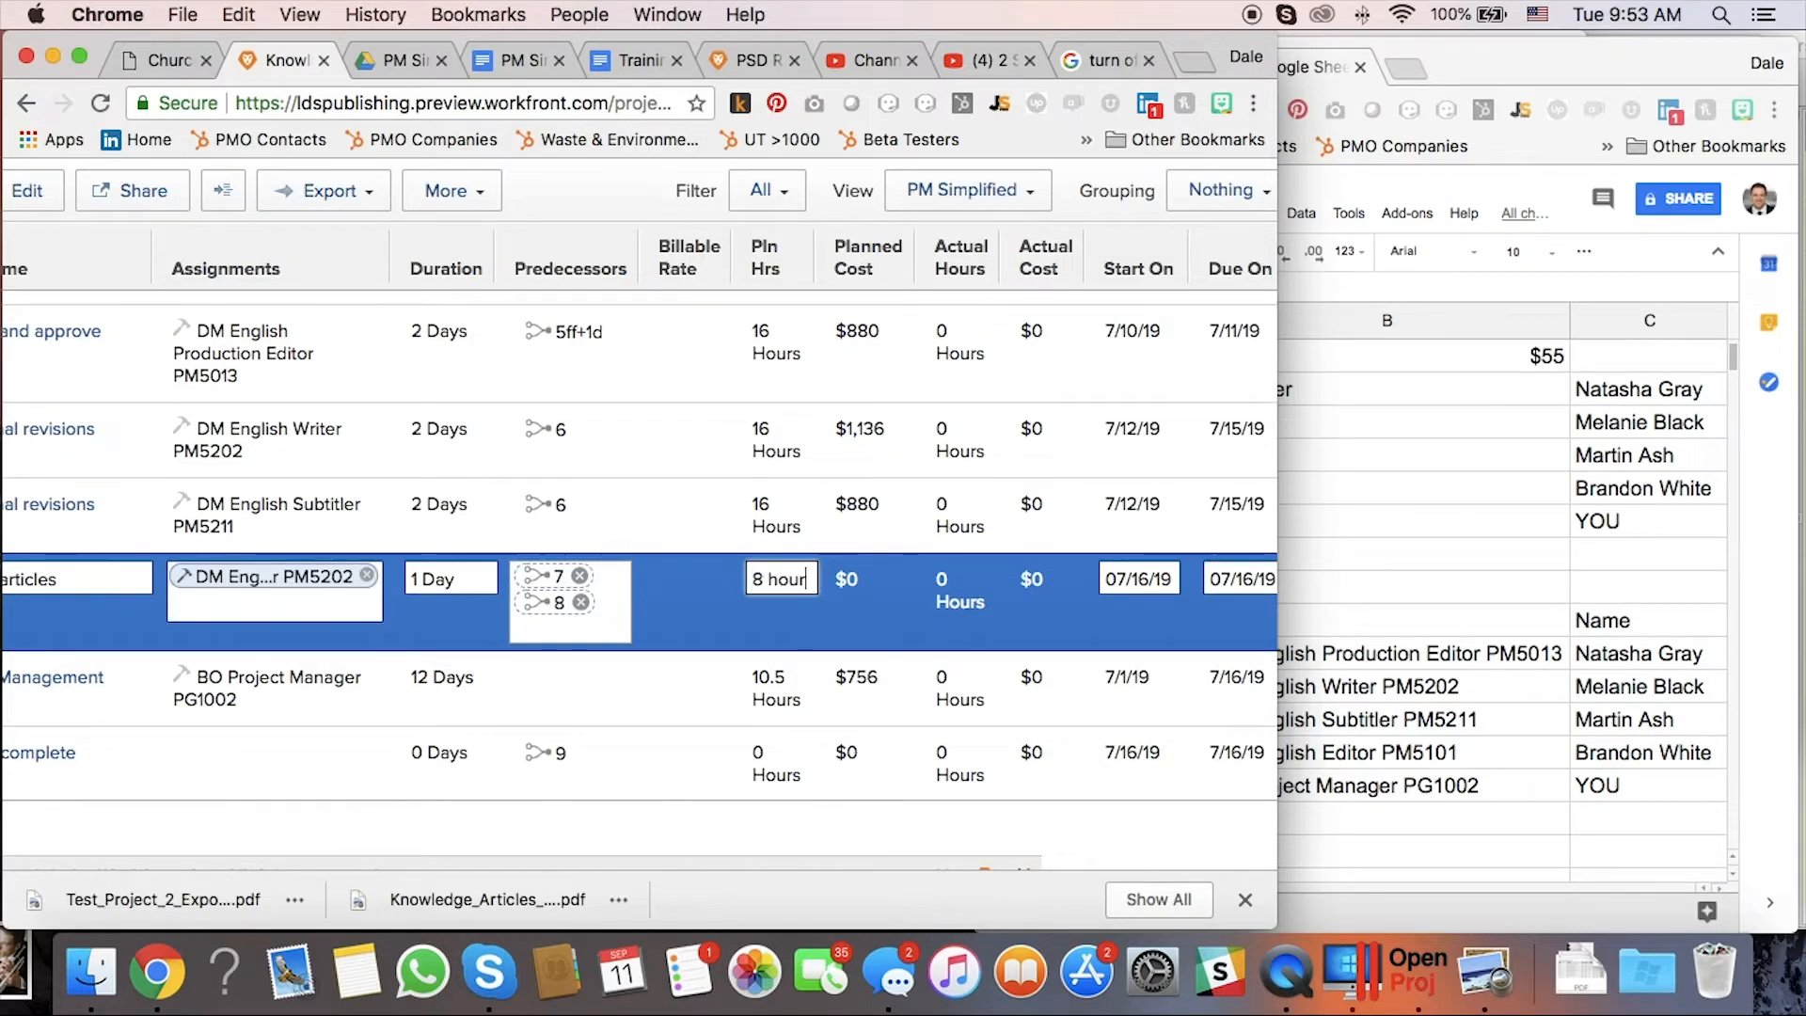
{"action": "type", "text": "s"}
{"action": "key", "text": "Return"}
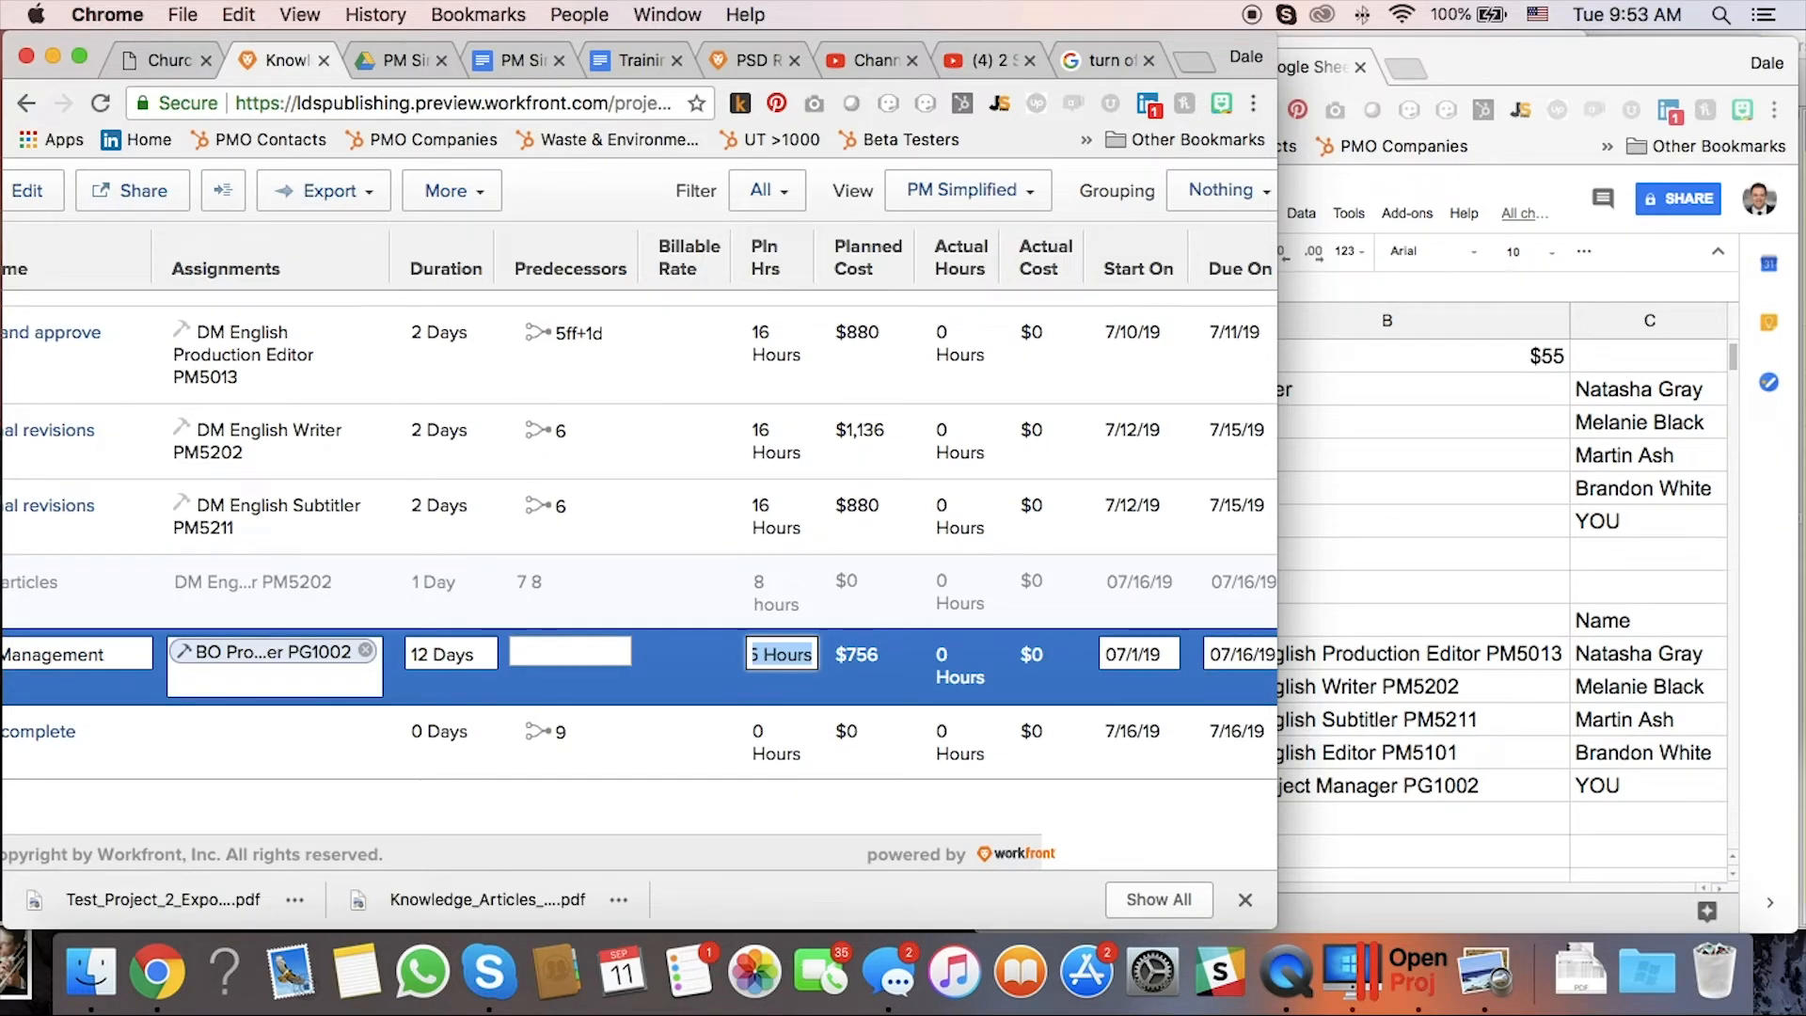
{"action": "scroll", "coordinate": [878, 584], "scroll_direction": "left", "scroll_amount": 5}
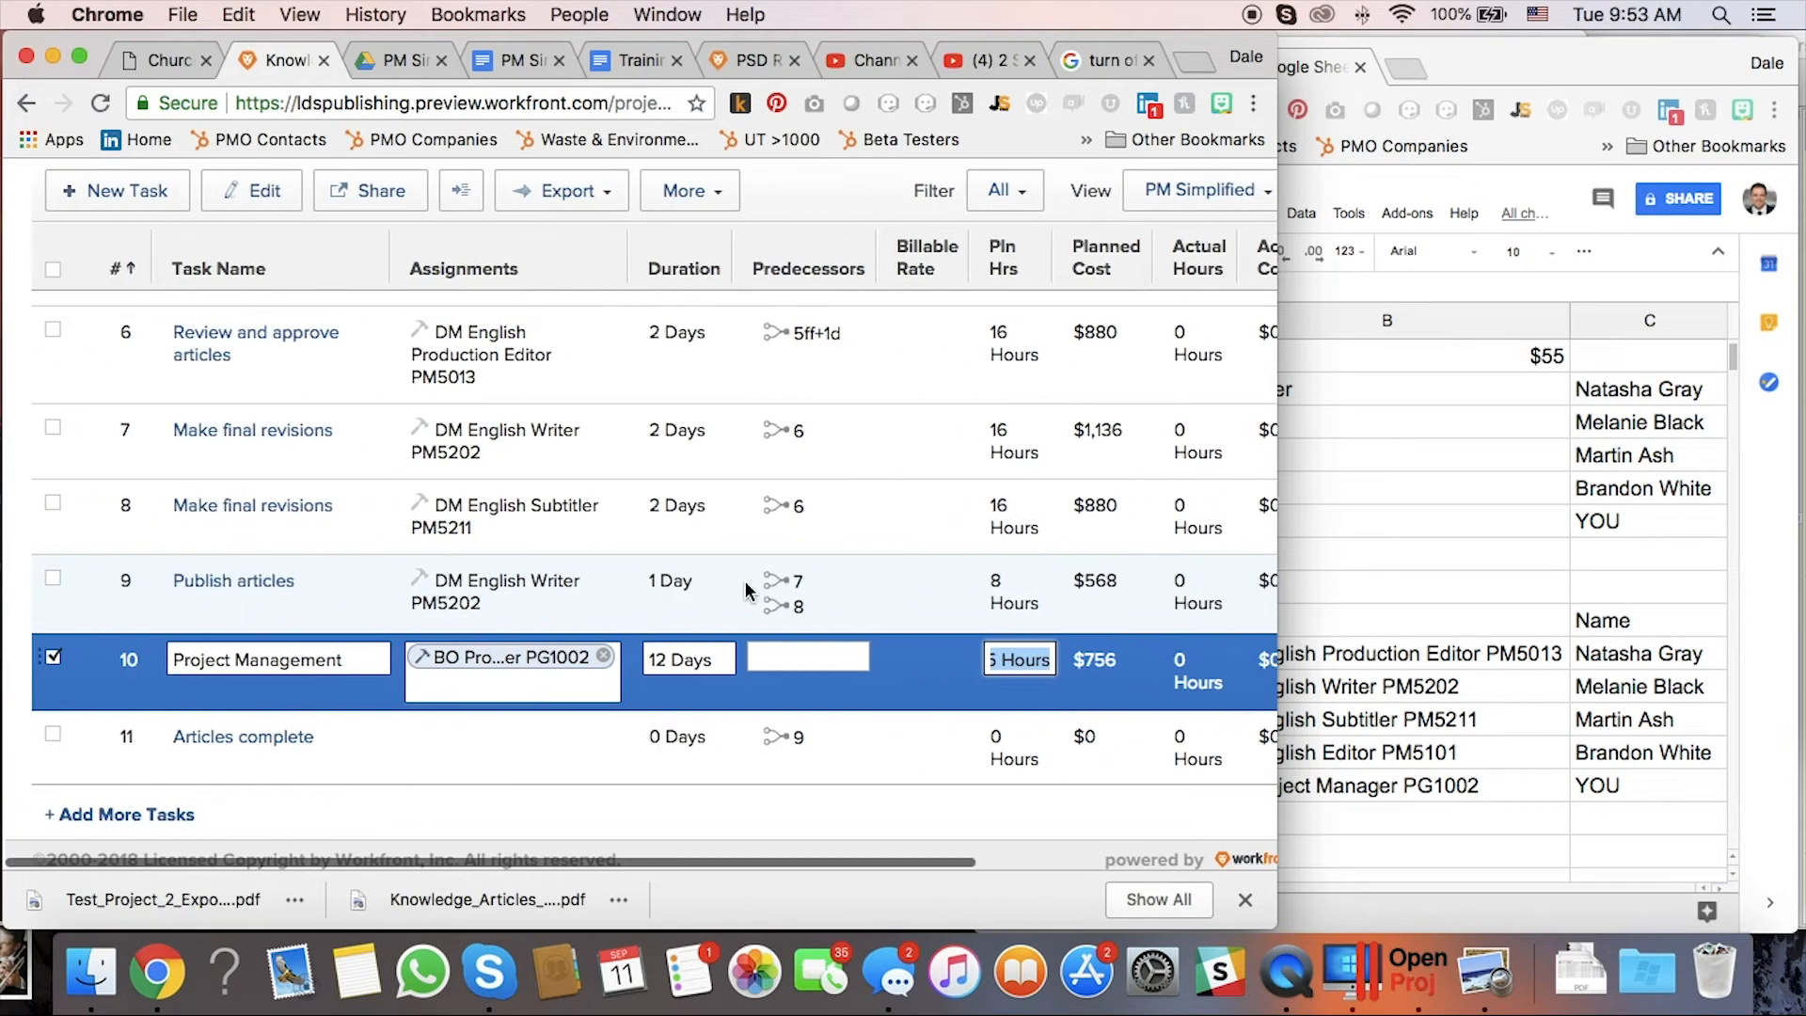
{"action": "left_click", "coordinate": [543, 804]}
{"action": "scroll", "coordinate": [284, 572], "scroll_direction": "down", "scroll_amount": 5}
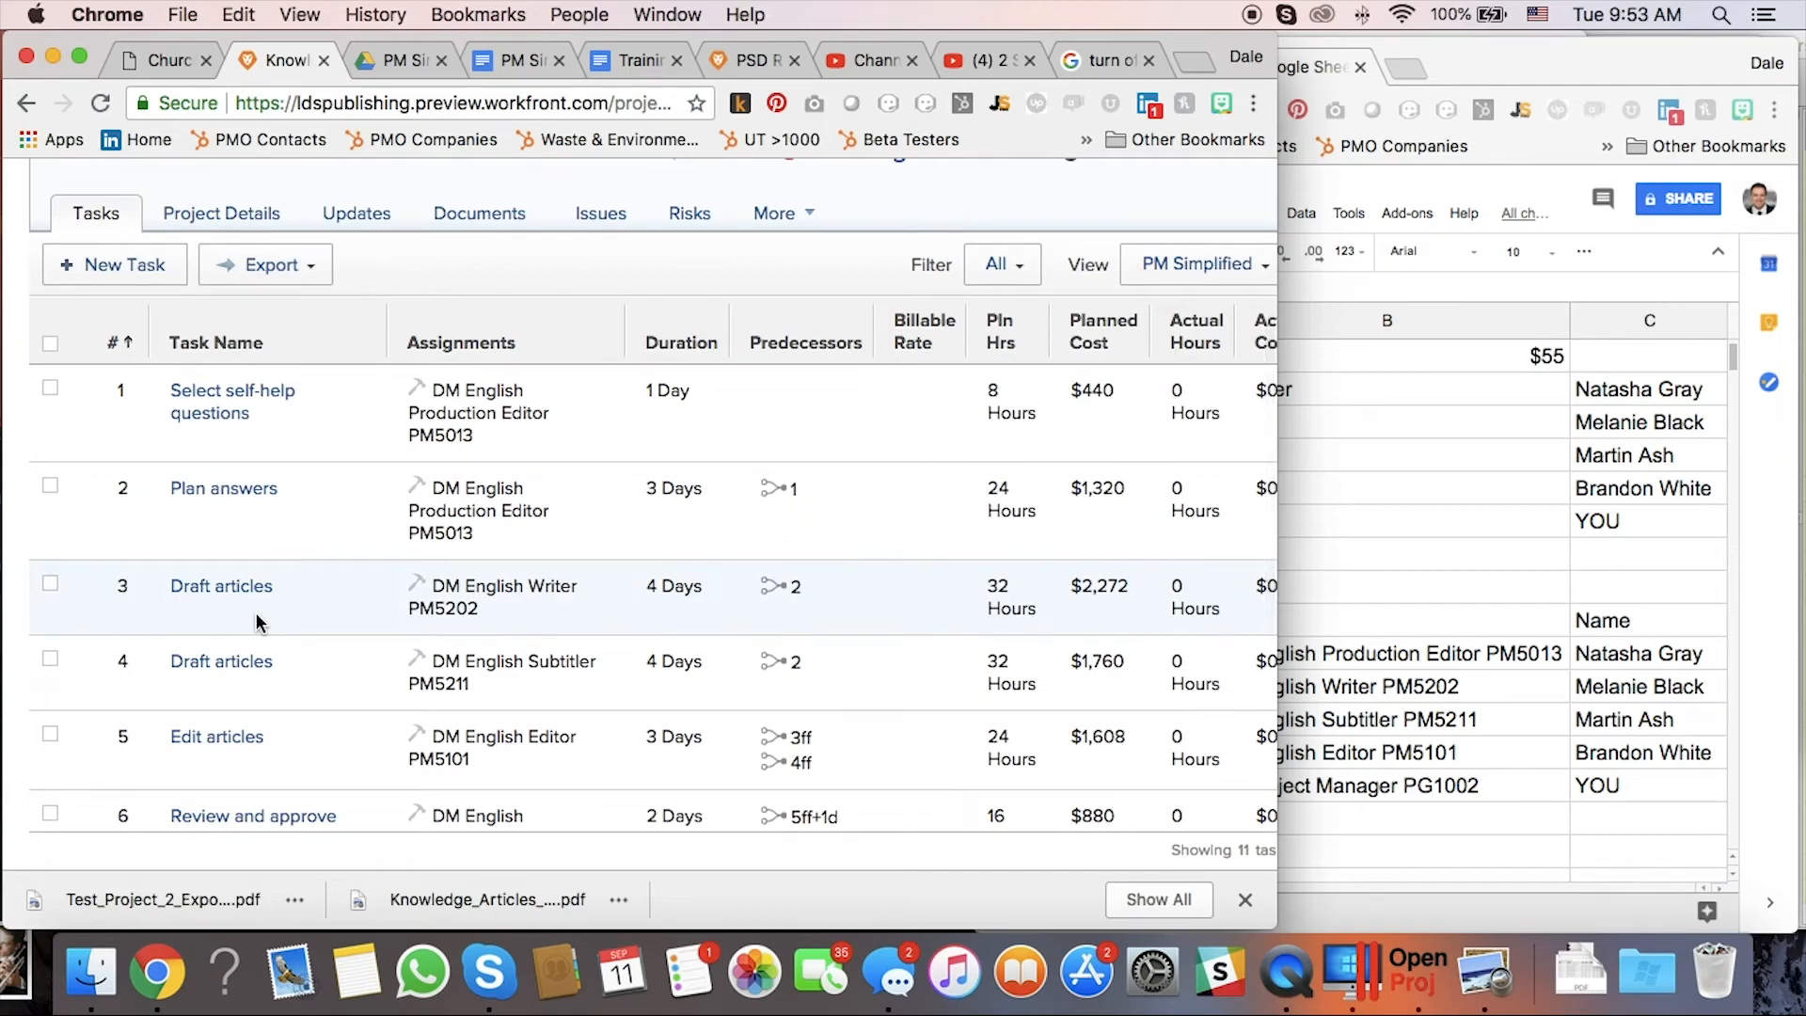
{"action": "scroll", "coordinate": [256, 616], "scroll_direction": "up", "scroll_amount": 5}
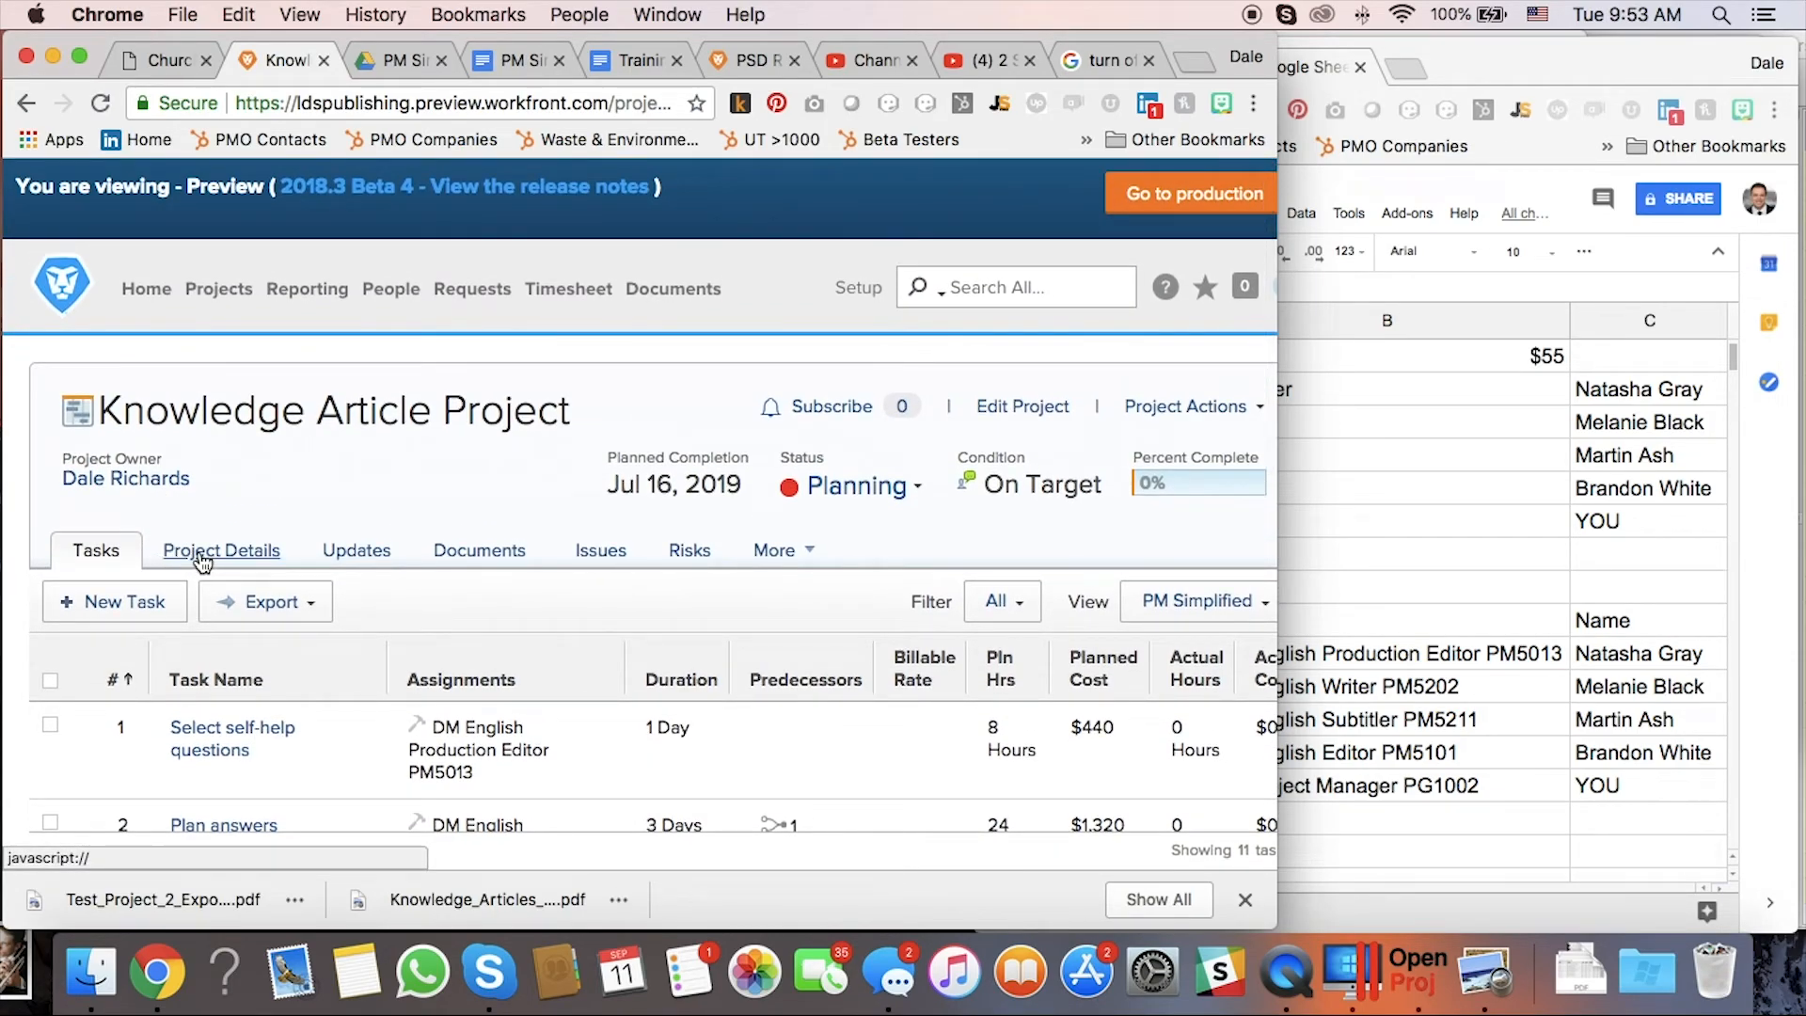
{"action": "left_click", "coordinate": [201, 557]}
{"action": "scroll", "coordinate": [448, 722], "scroll_direction": "down", "scroll_amount": 5}
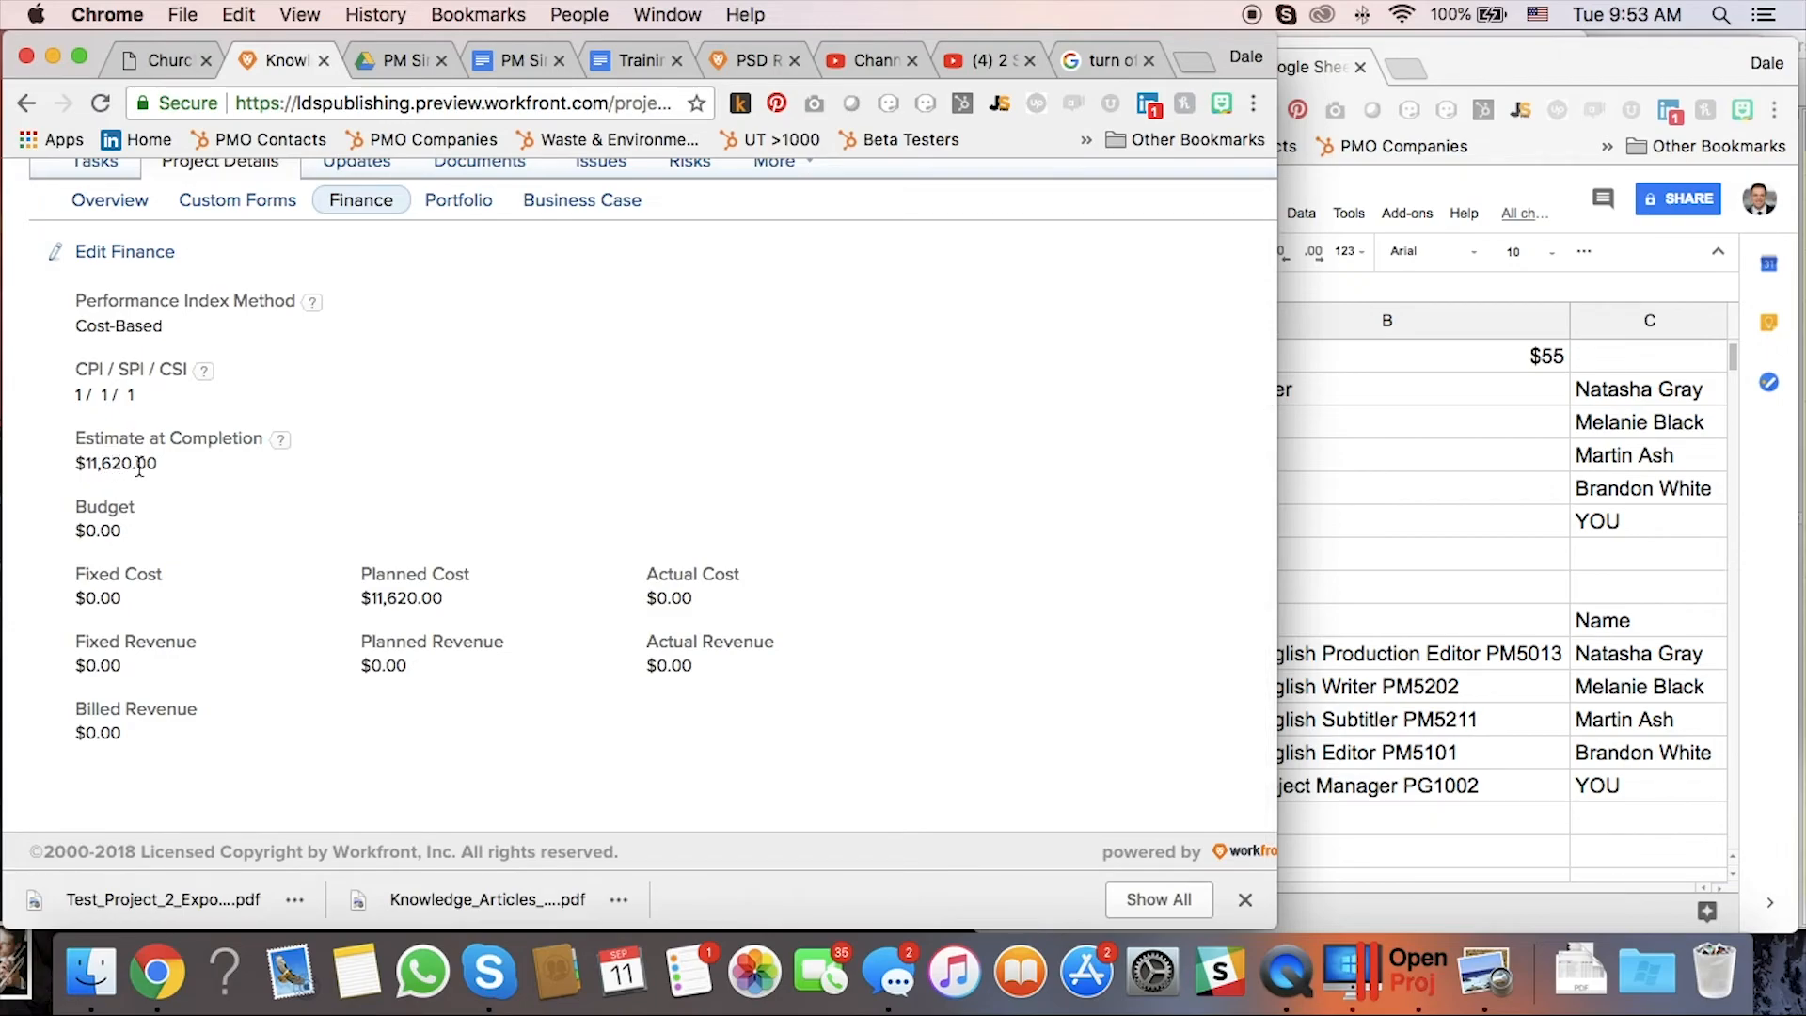
{"action": "left_click", "coordinate": [1588, 655]}
{"action": "scroll", "coordinate": [1587, 655], "scroll_direction": "right", "scroll_amount": 5}
{"action": "scroll", "coordinate": [1588, 656], "scroll_direction": "left", "scroll_amount": 5}
{"action": "scroll", "coordinate": [1577, 653], "scroll_direction": "left", "scroll_amount": 3}
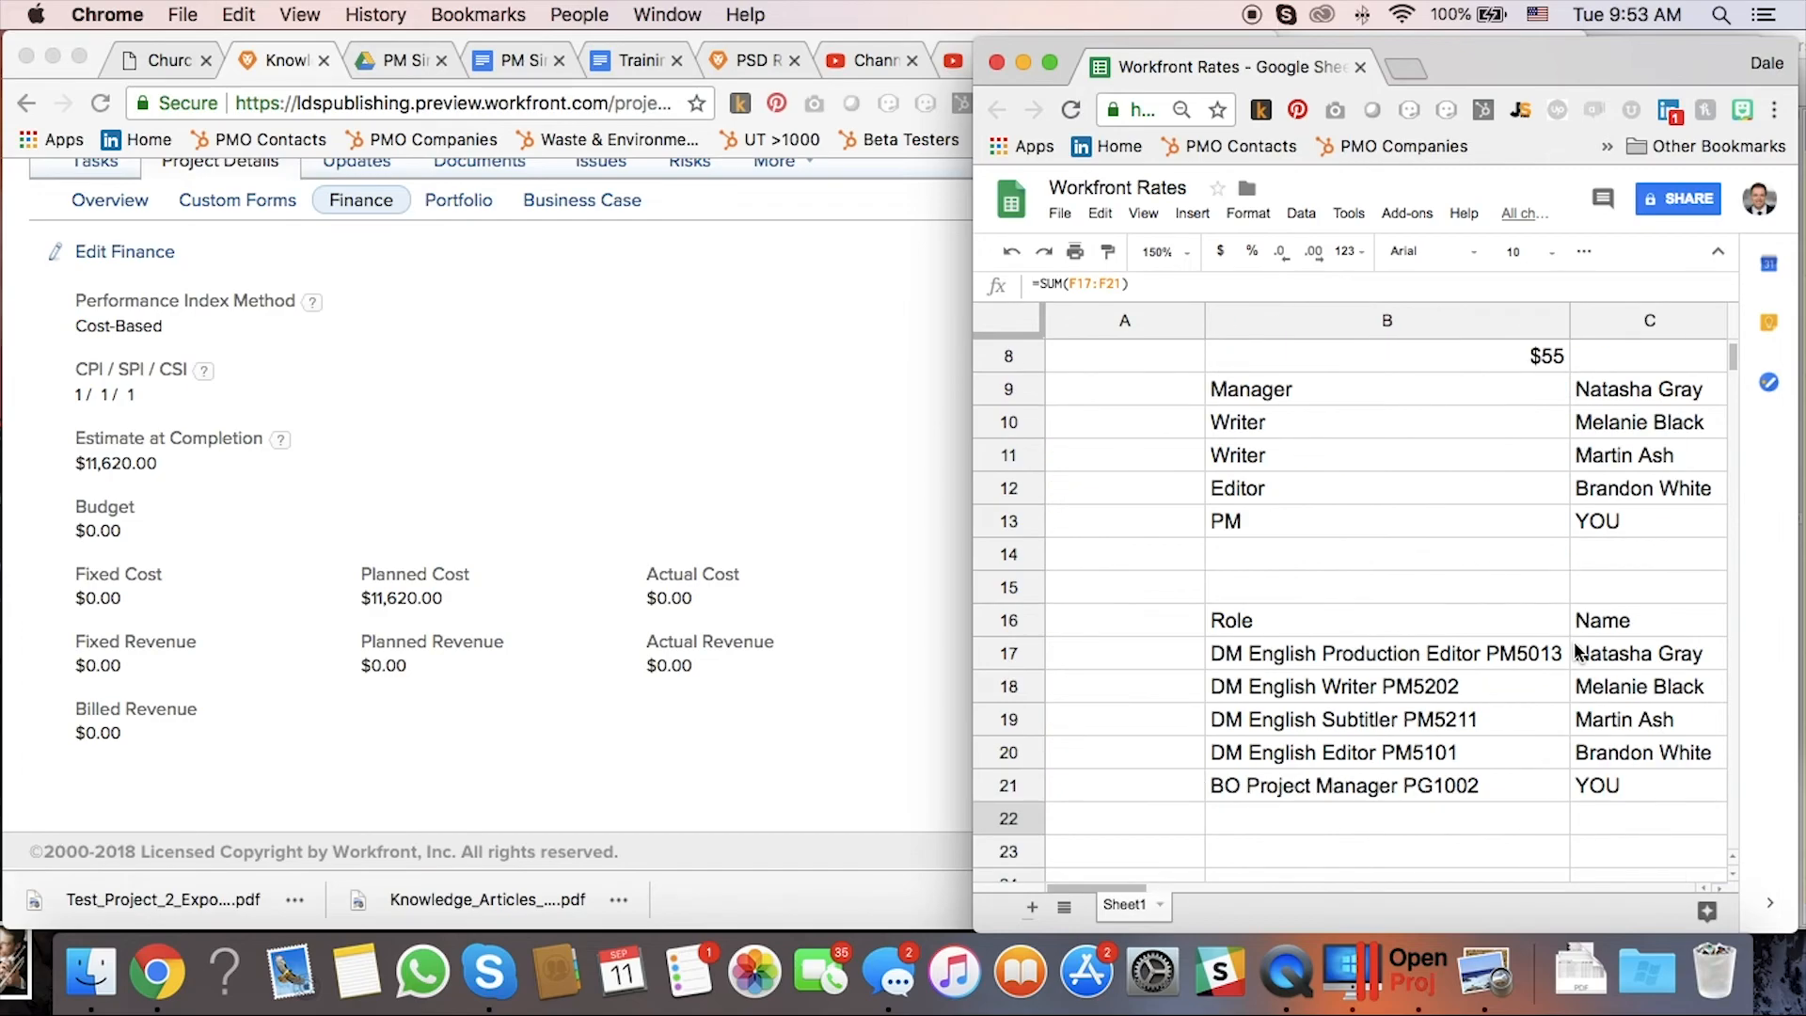
{"action": "left_click", "coordinate": [623, 780]}
{"action": "scroll", "coordinate": [495, 703], "scroll_direction": "up", "scroll_amount": 8}
{"action": "left_click", "coordinate": [76, 548]}
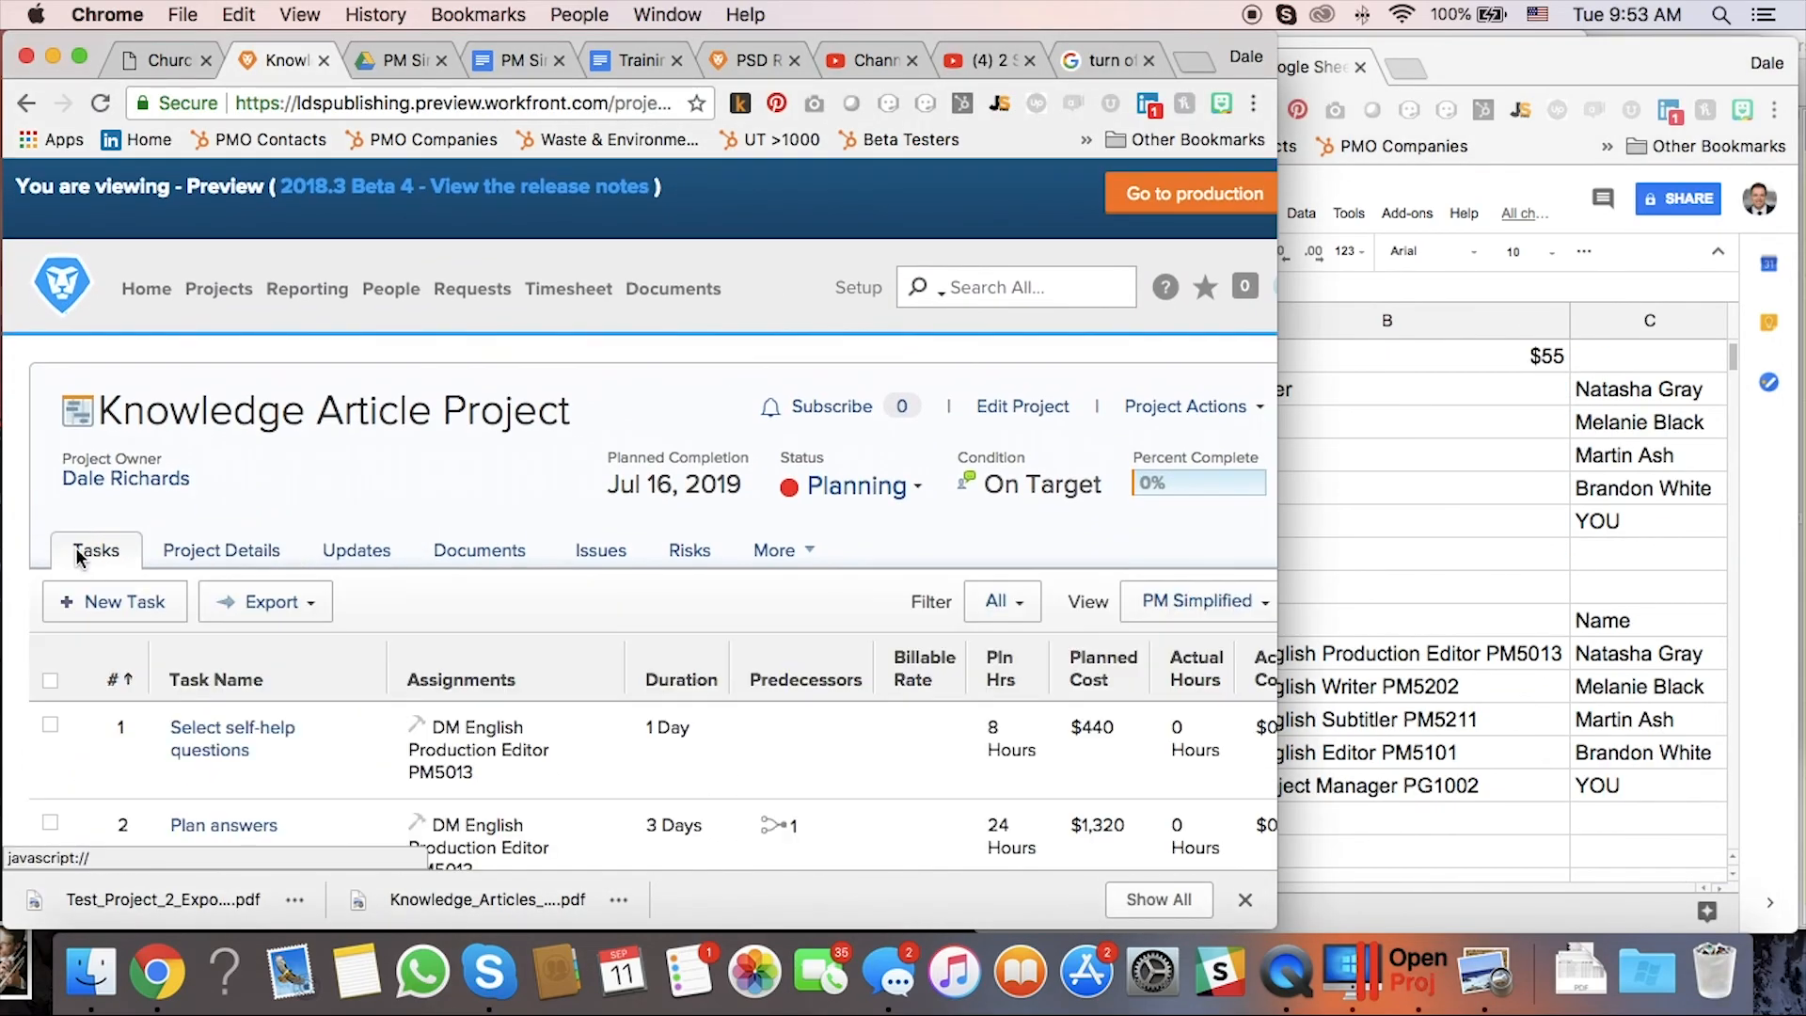
{"action": "scroll", "coordinate": [243, 640], "scroll_direction": "down", "scroll_amount": 10}
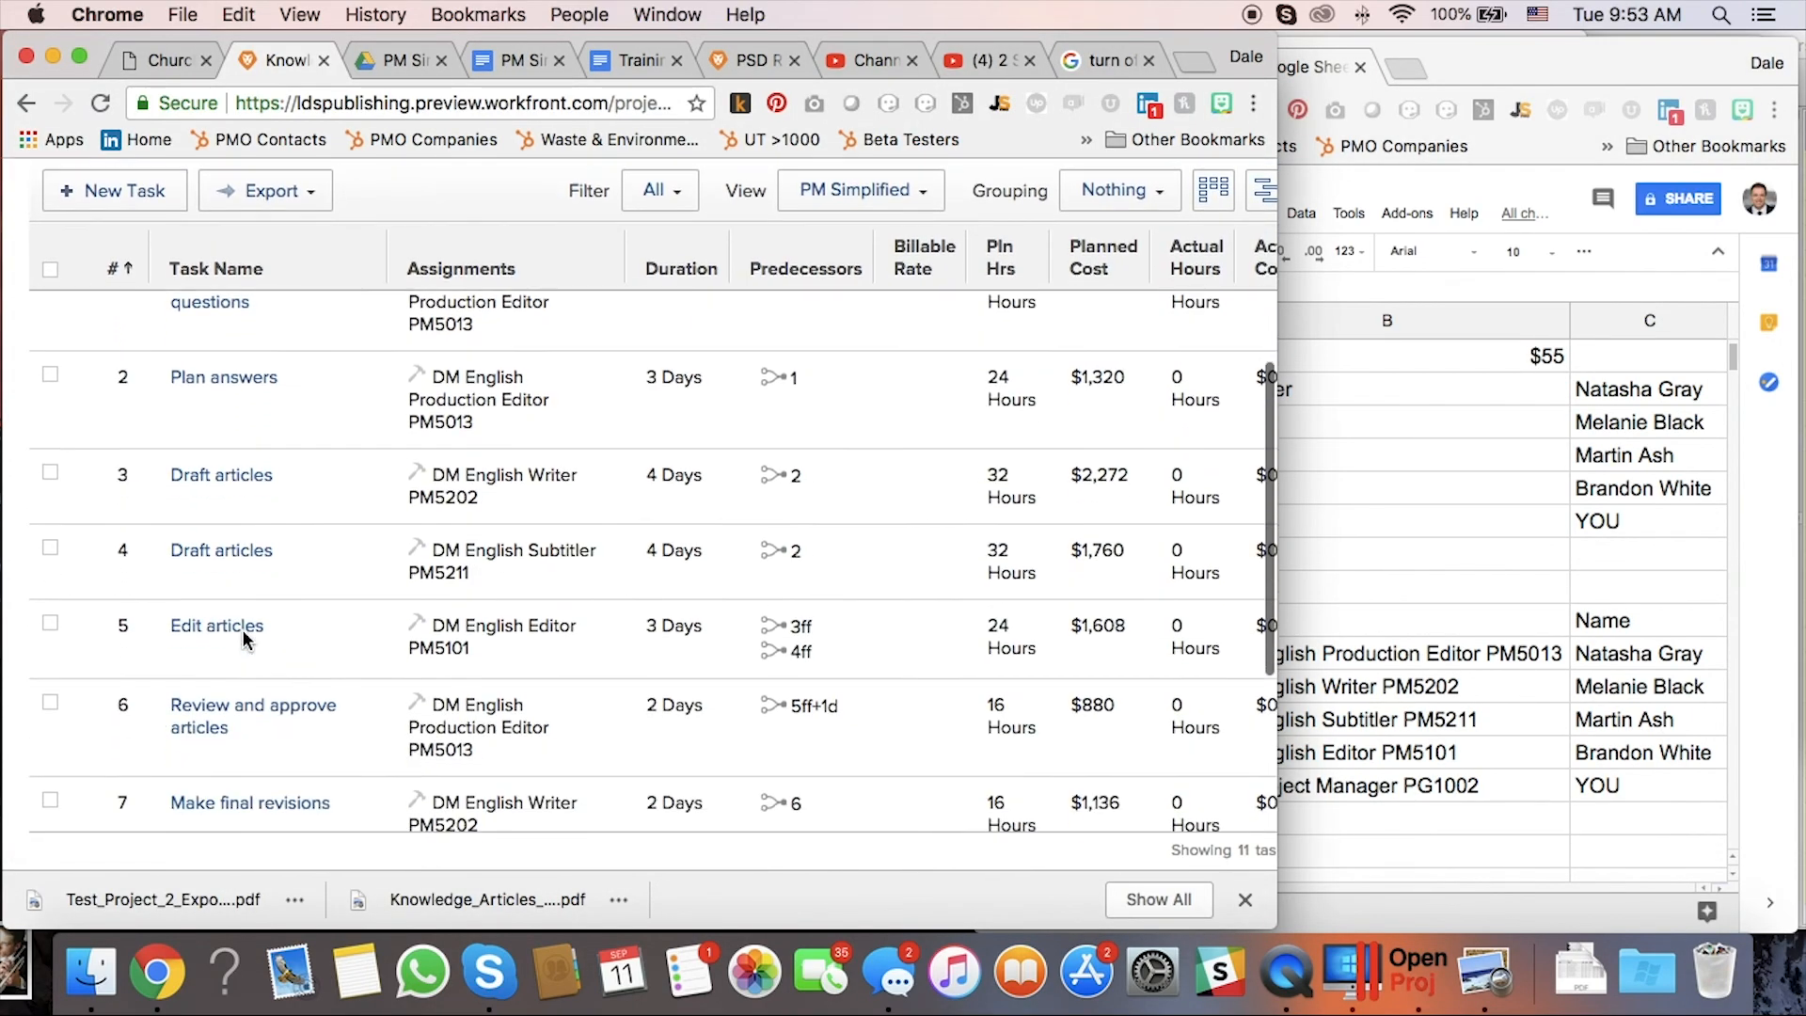